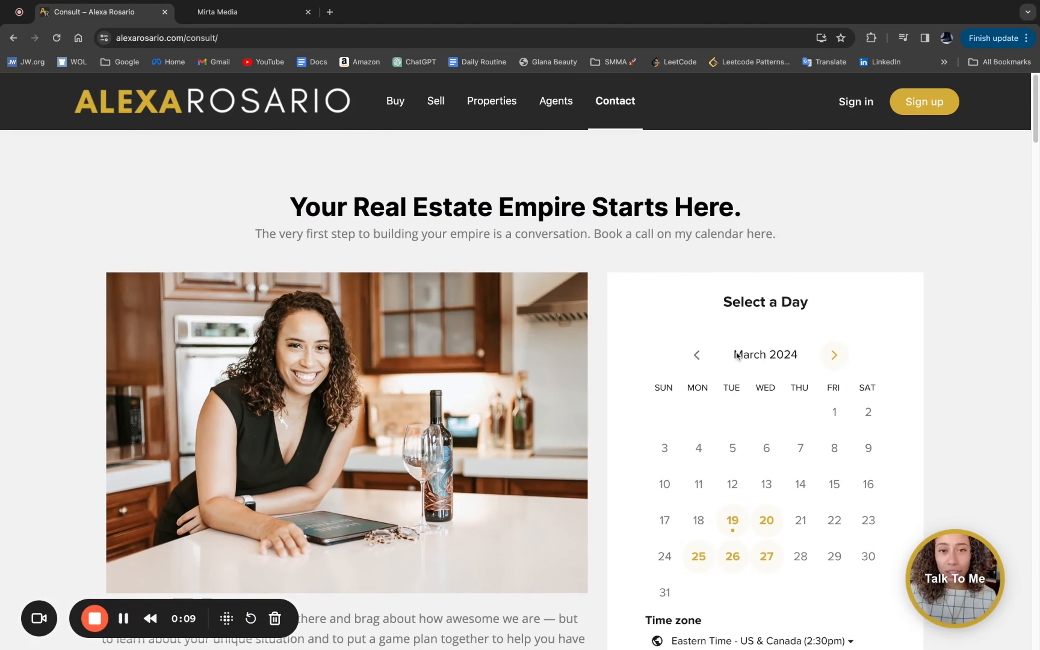
- Look over the real estate consultation page, from the intro and booking calendar through the lower sections and back to the calendar
scroll(737, 355, down, 3)
scroll(726, 353, down, 6)
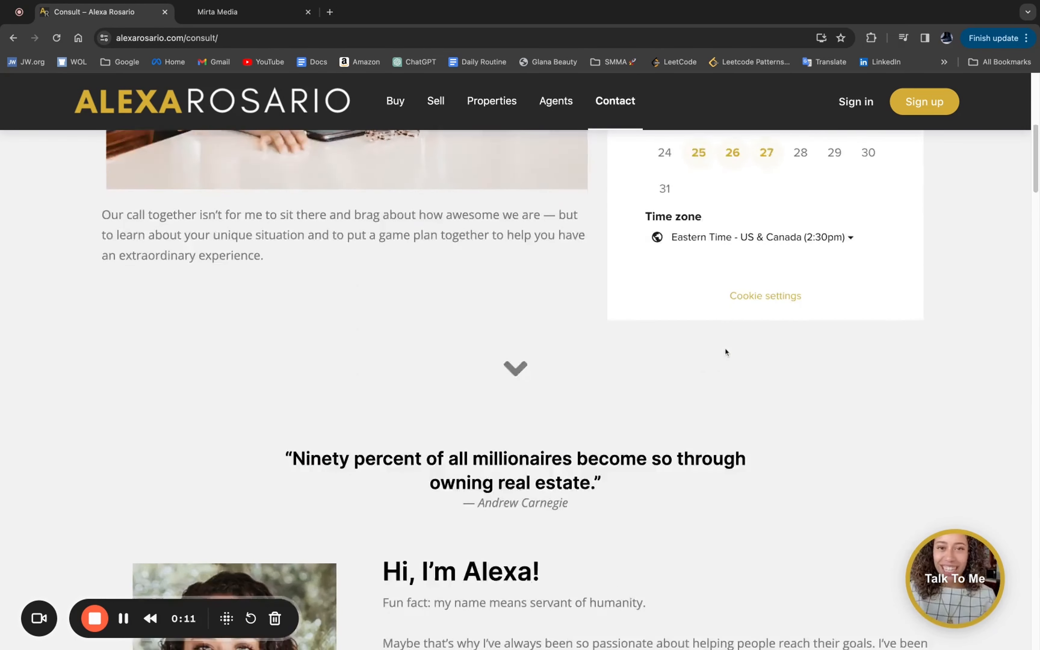
scroll(725, 352, down, 10)
scroll(727, 353, down, 8)
scroll(481, 367, up, 20)
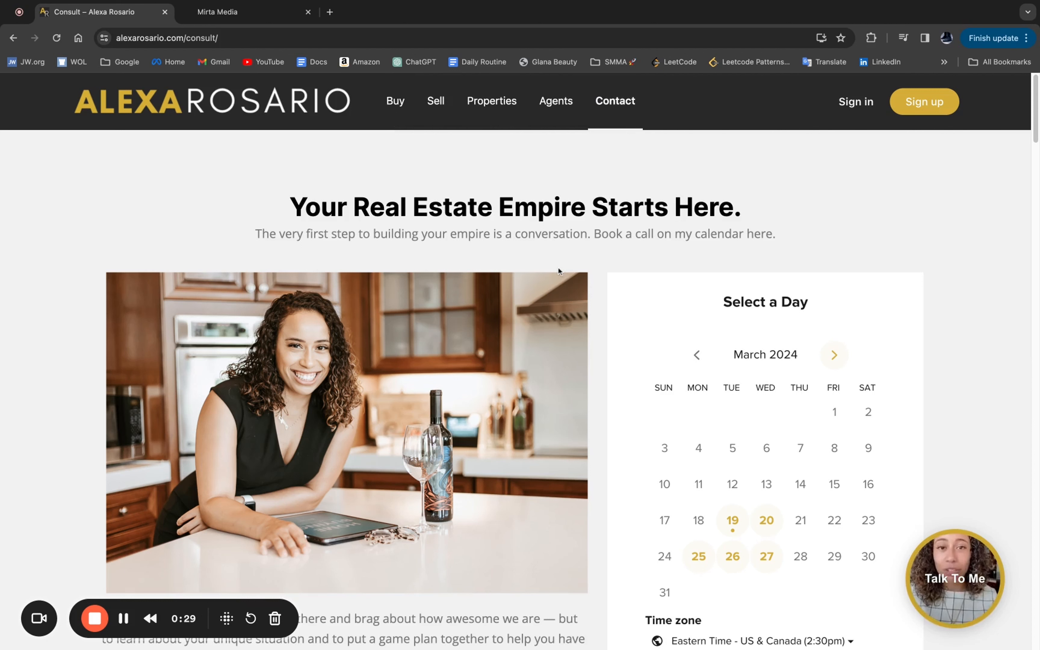
scroll(781, 331, down, 3)
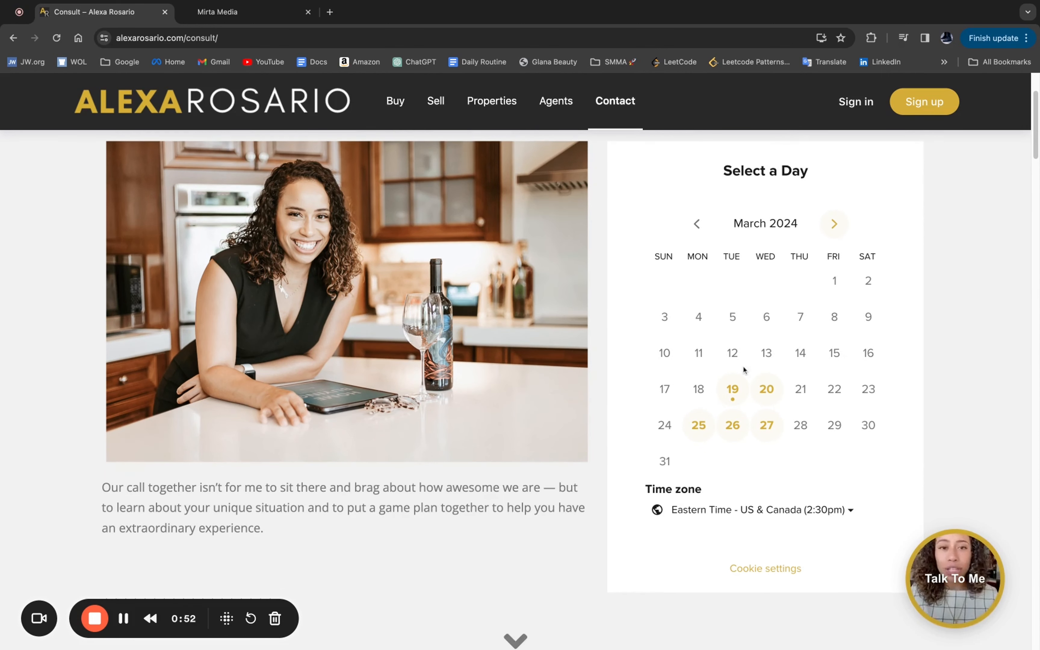
scroll(667, 316, up, 1)
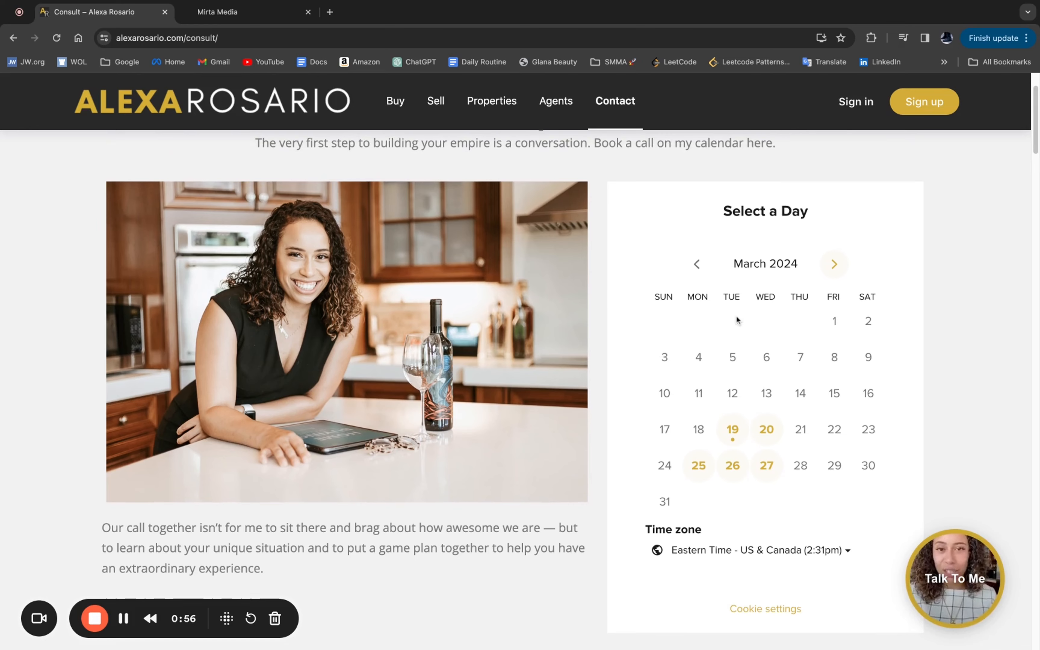
scroll(736, 320, up, 1)
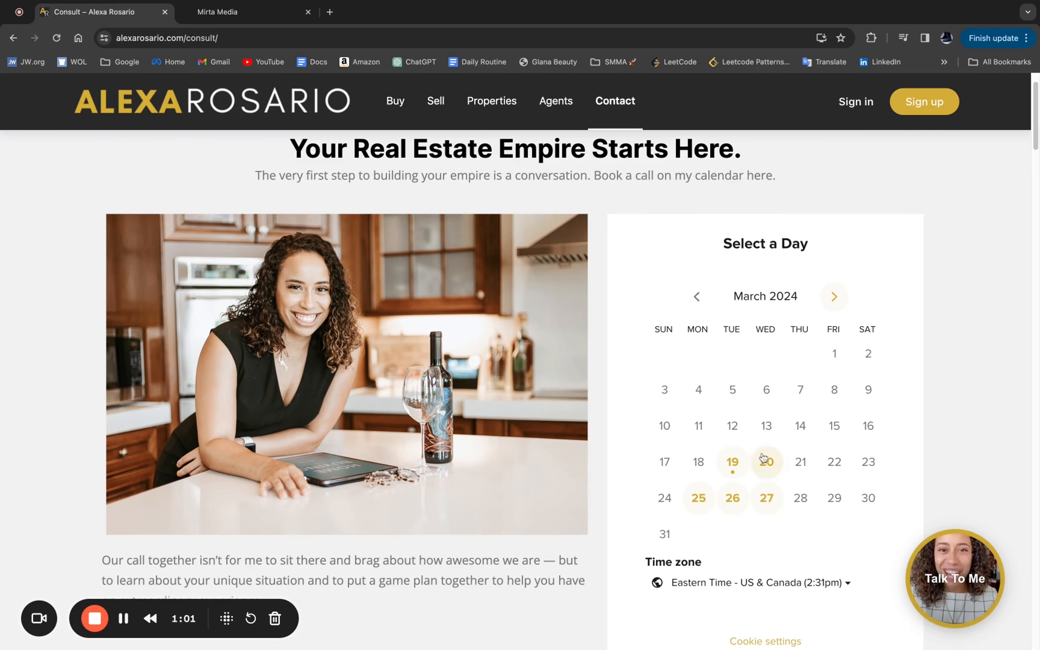
scroll(767, 295, up, 1)
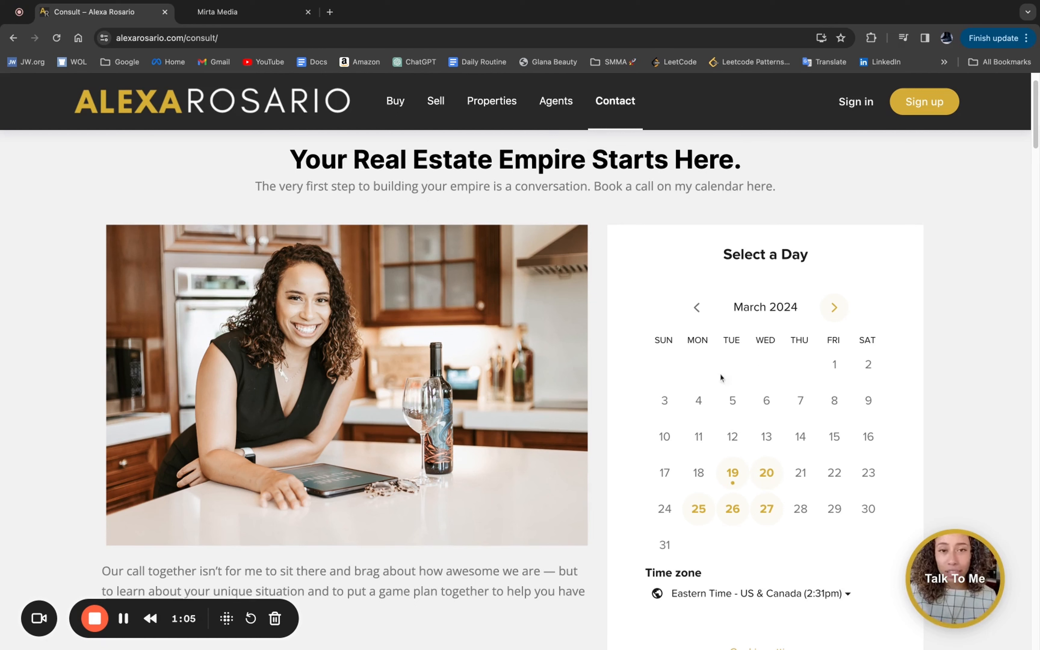
- Read the reference page's booking invitation and call description, and examine its bio, press logos and past clients sections
drag(594, 186, 739, 186)
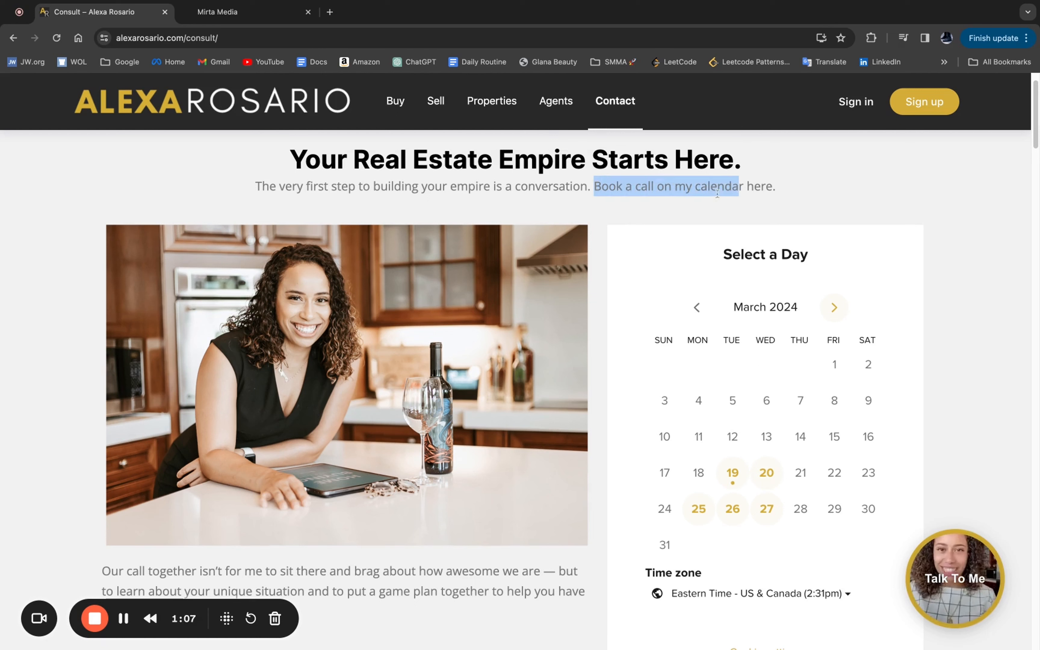
scroll(541, 263, down, 2)
scroll(541, 263, down, 2)
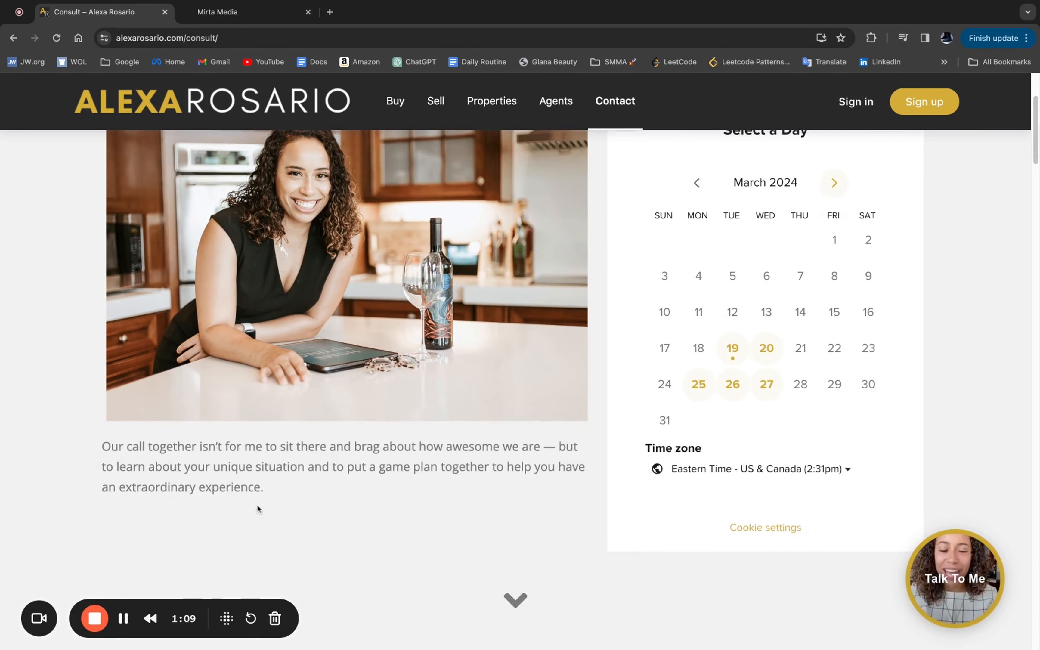
drag(267, 488, 101, 446)
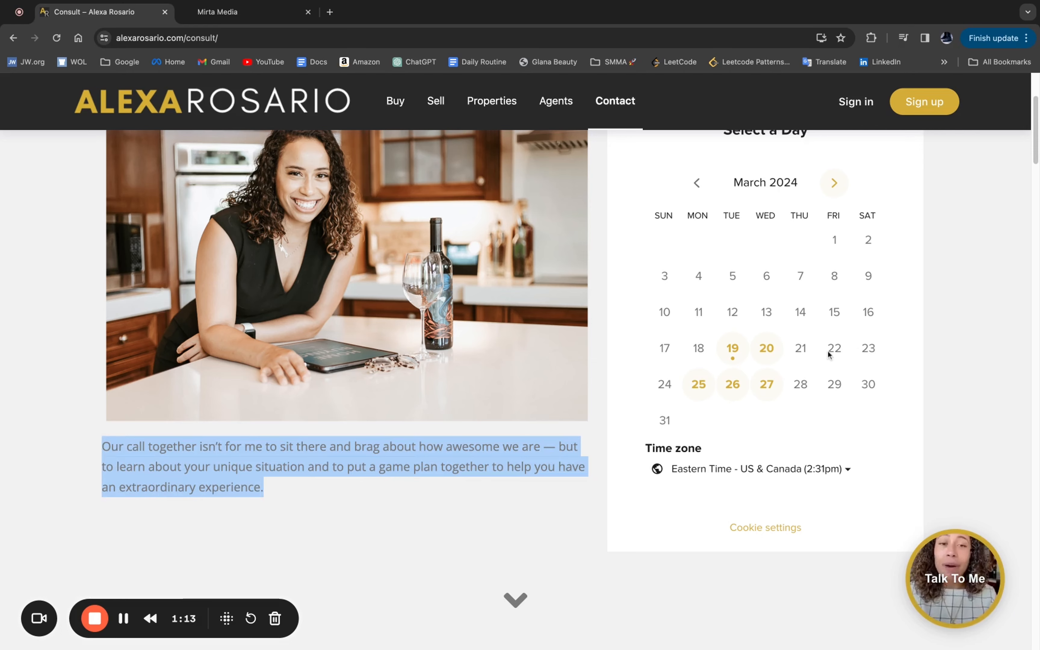
scroll(828, 353, up, 1)
click(944, 338)
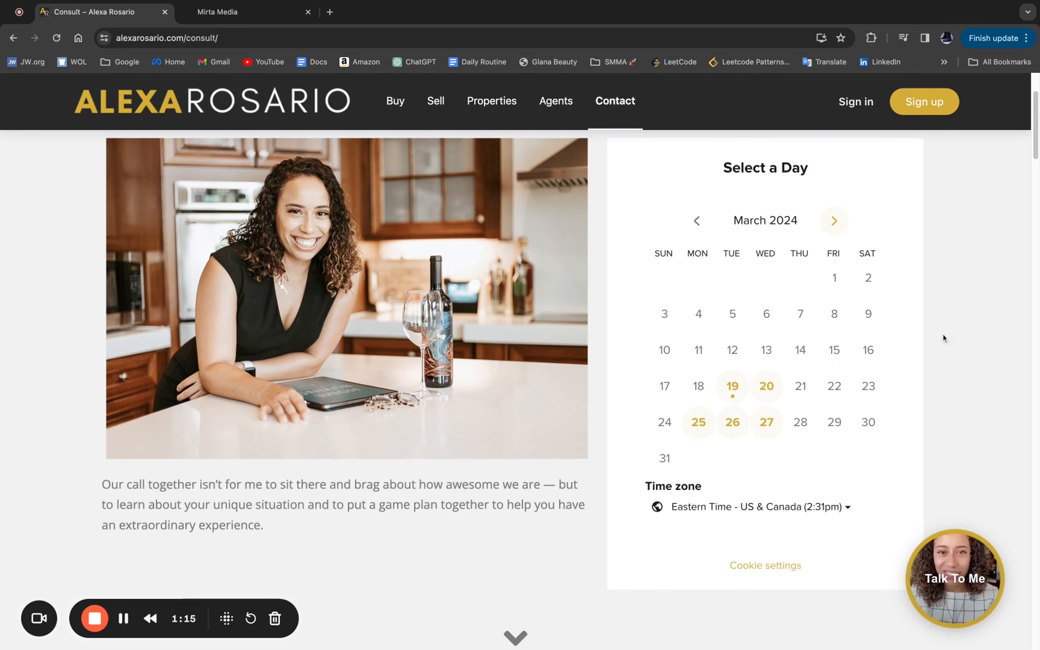
scroll(715, 334, down, 15)
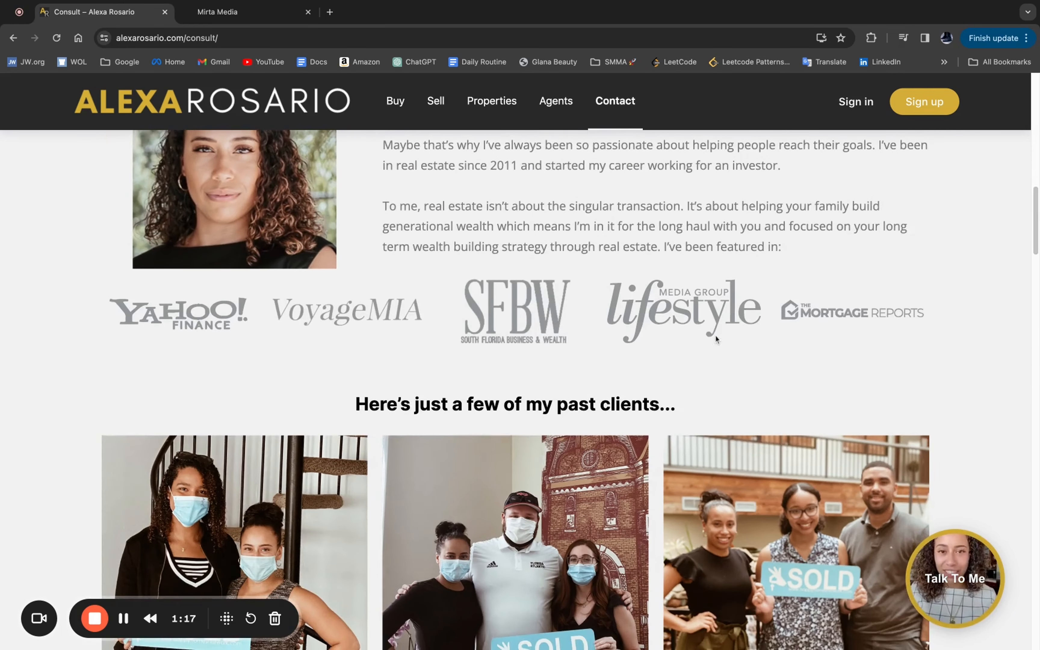
scroll(715, 334, down, 5)
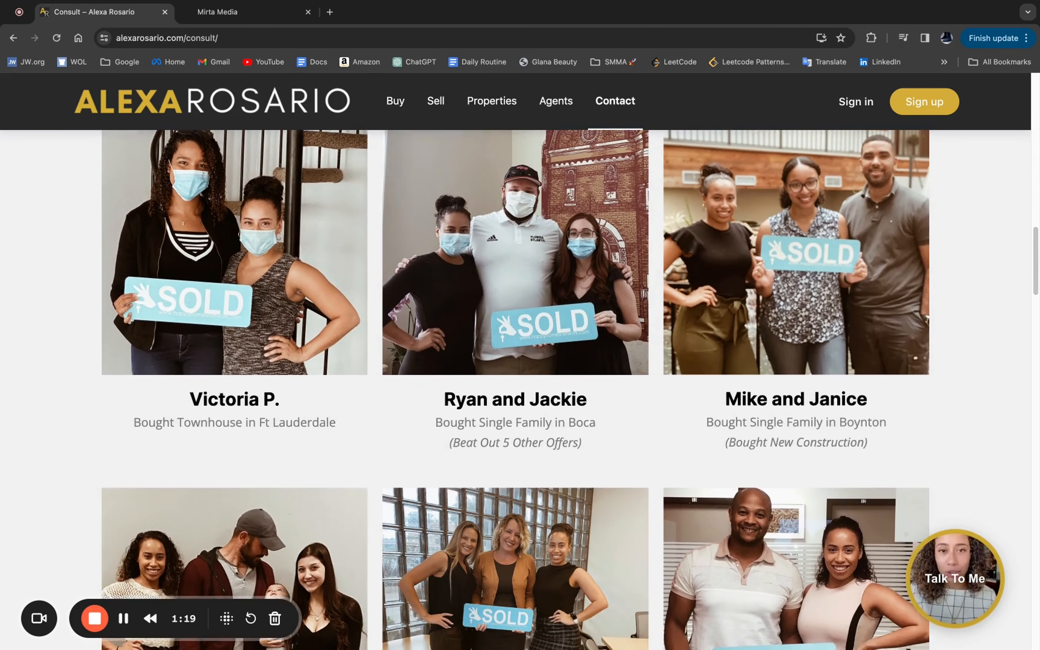
scroll(715, 334, up, 5)
scroll(715, 334, up, 10)
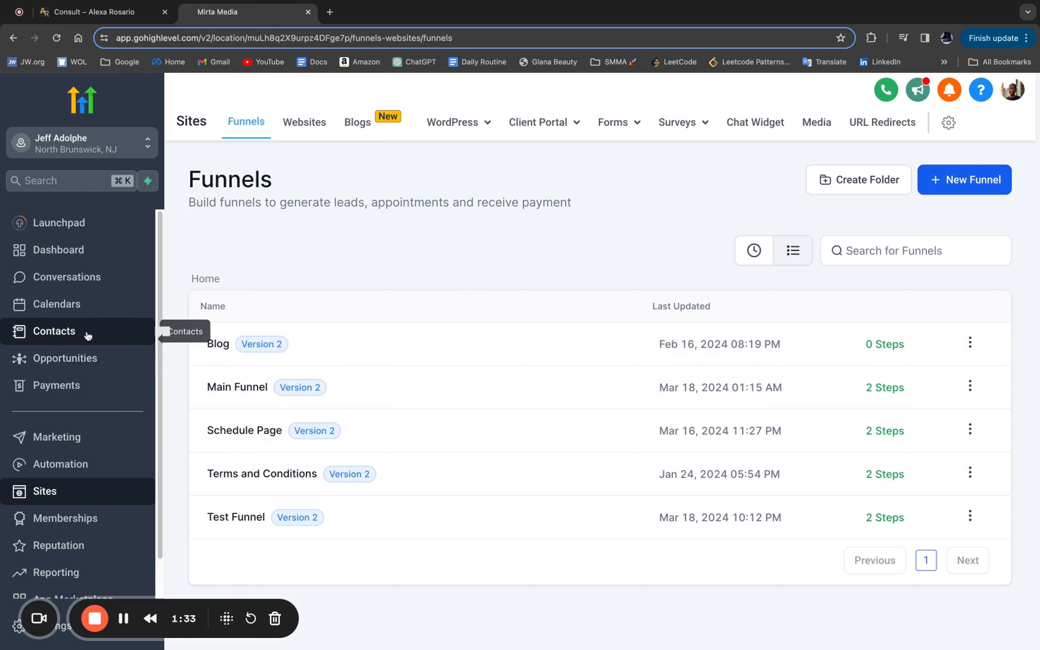
- Switch to GoHighLevel and examine Conversations and the full Buyer Lead Automation workflow, returning to the workflow list
click(51, 279)
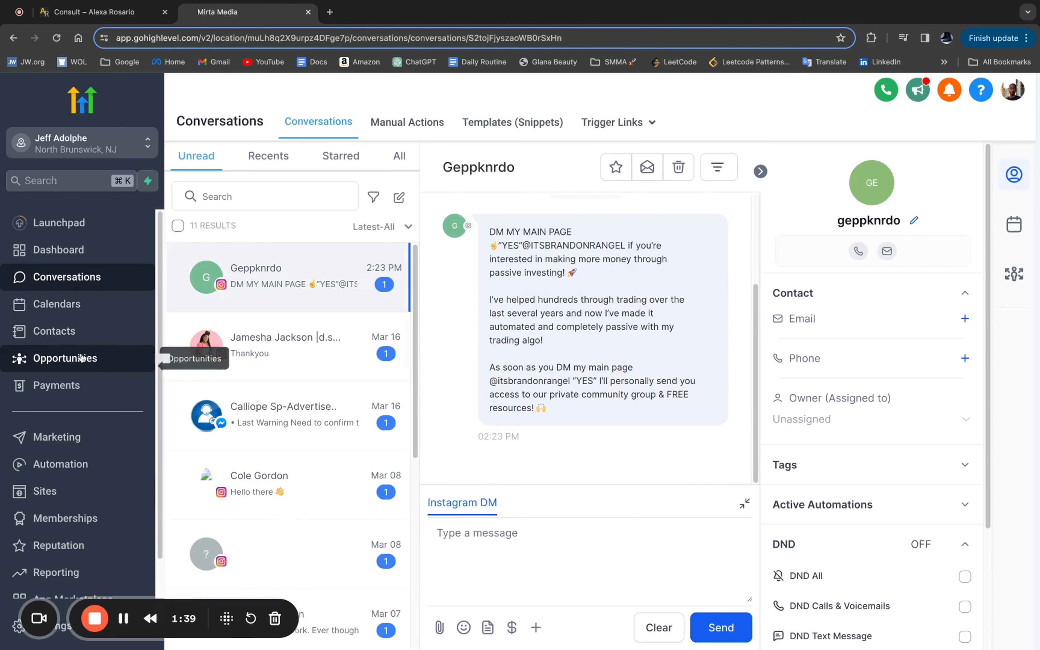
click(66, 465)
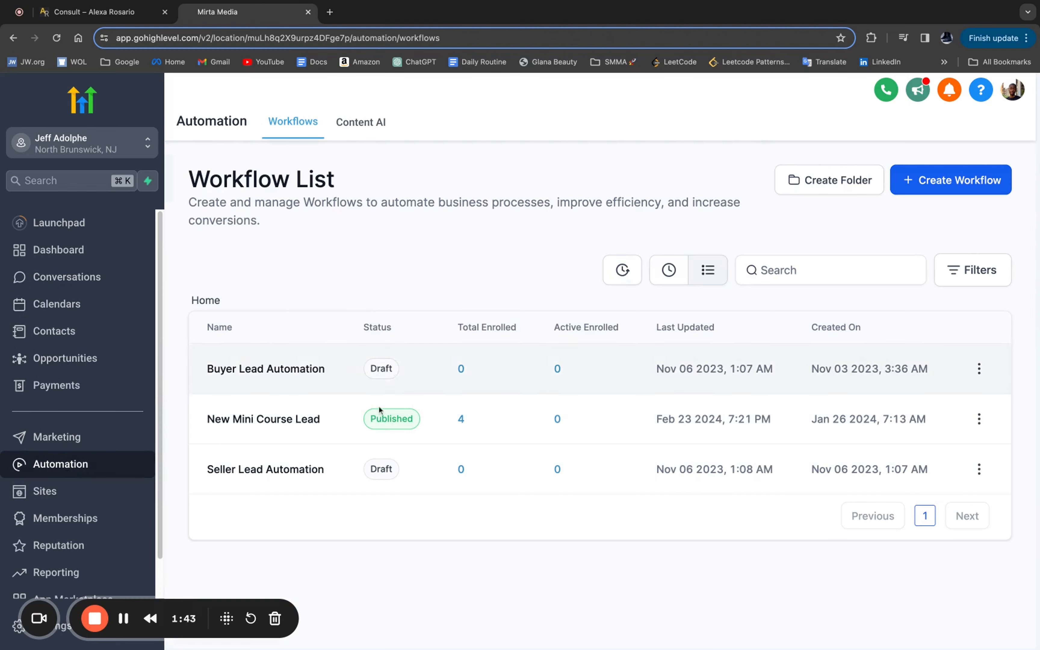
click(307, 370)
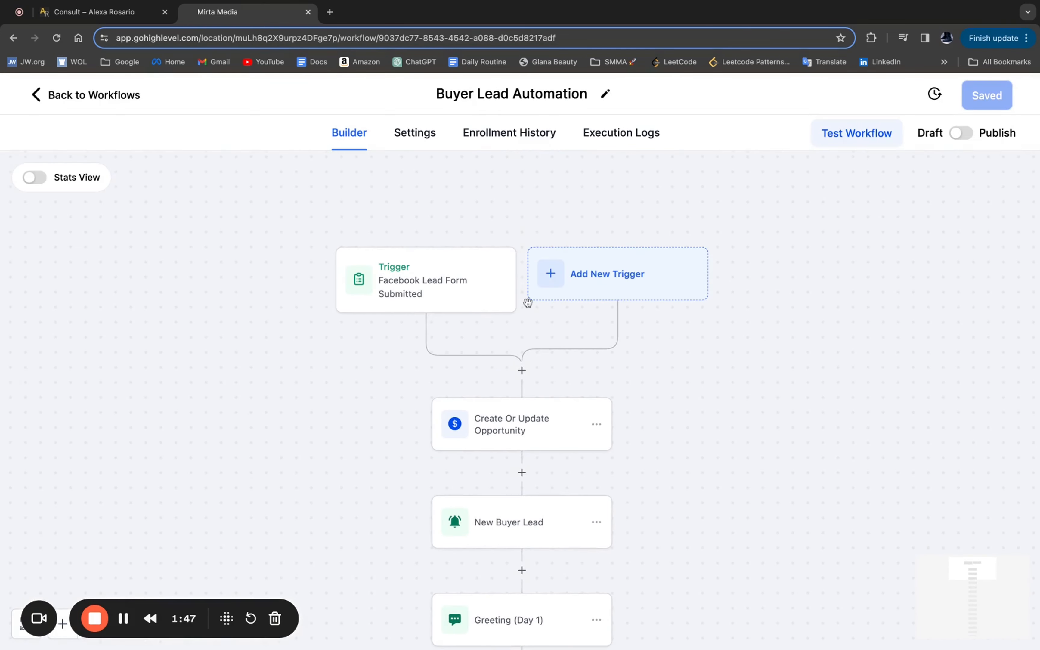
scroll(526, 302, down, 10)
scroll(535, 429, down, 20)
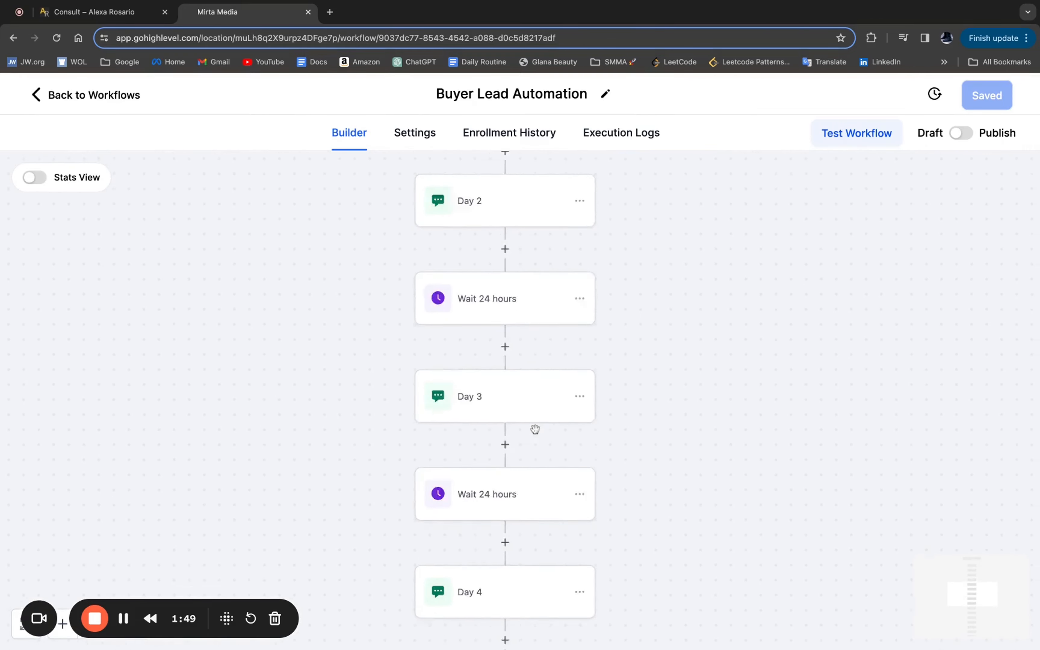
scroll(503, 387, down, 2)
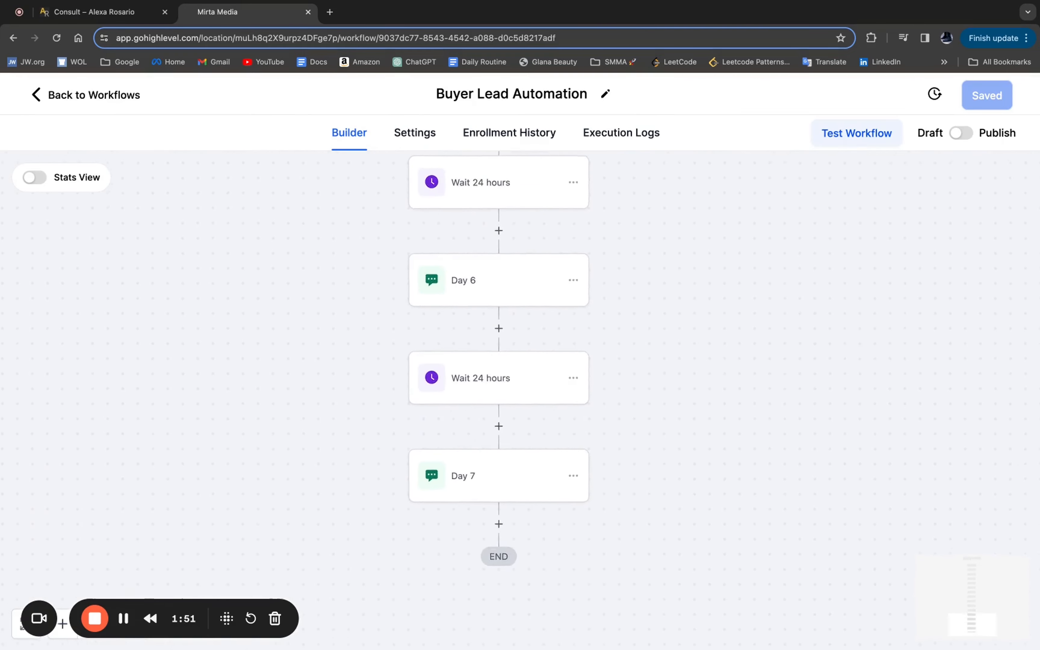
scroll(503, 387, up, 8)
click(40, 95)
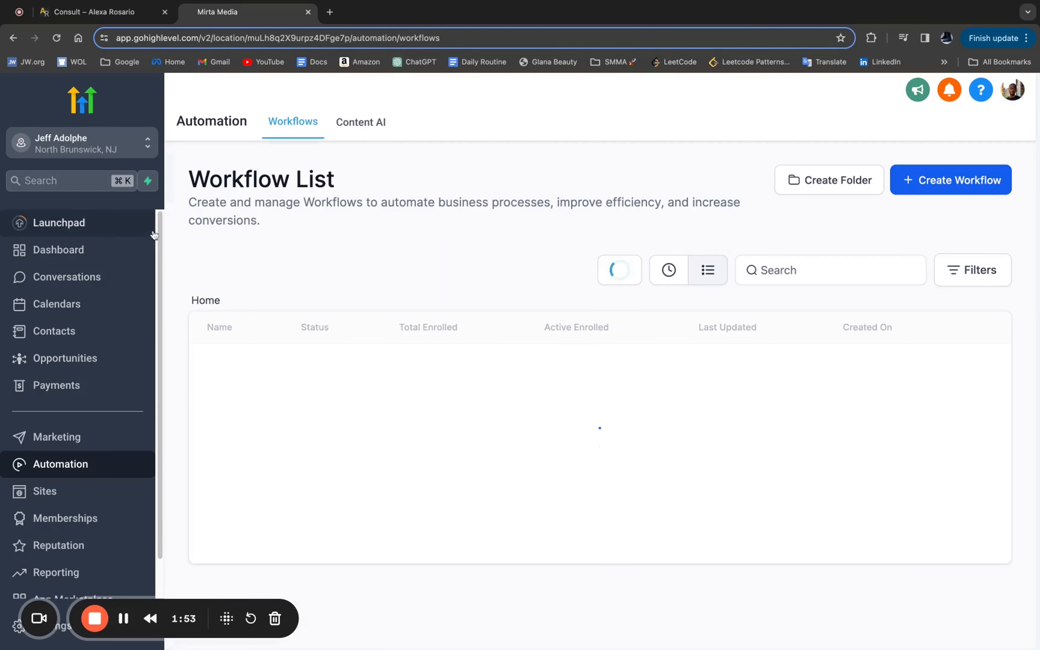
- Create the test2 page of Test Funnel from blank and add a full-width section to it
click(44, 491)
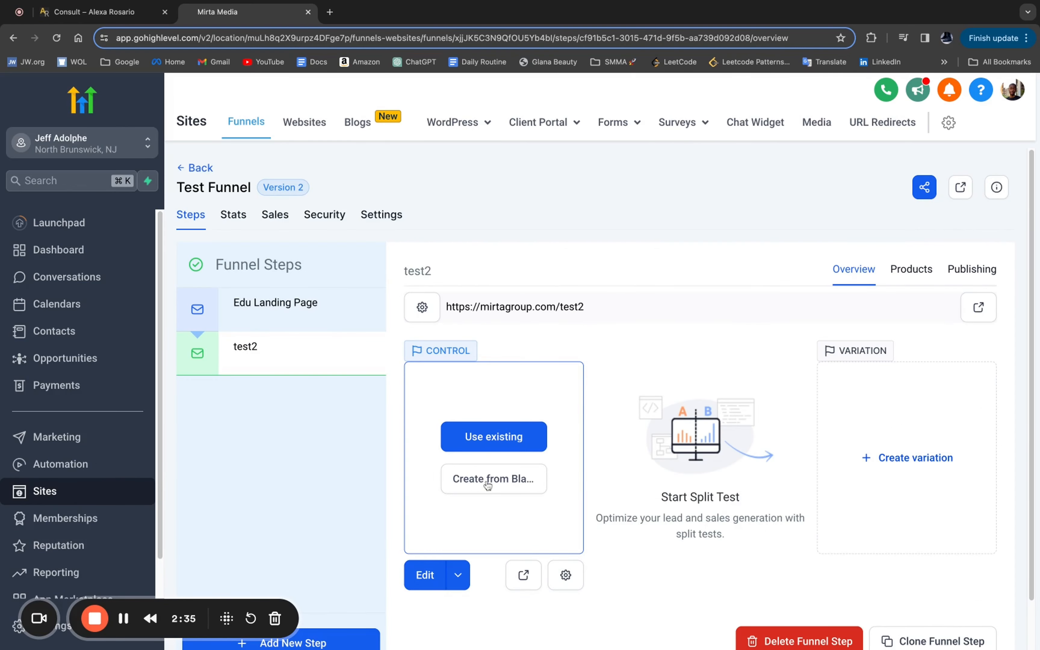
click(493, 485)
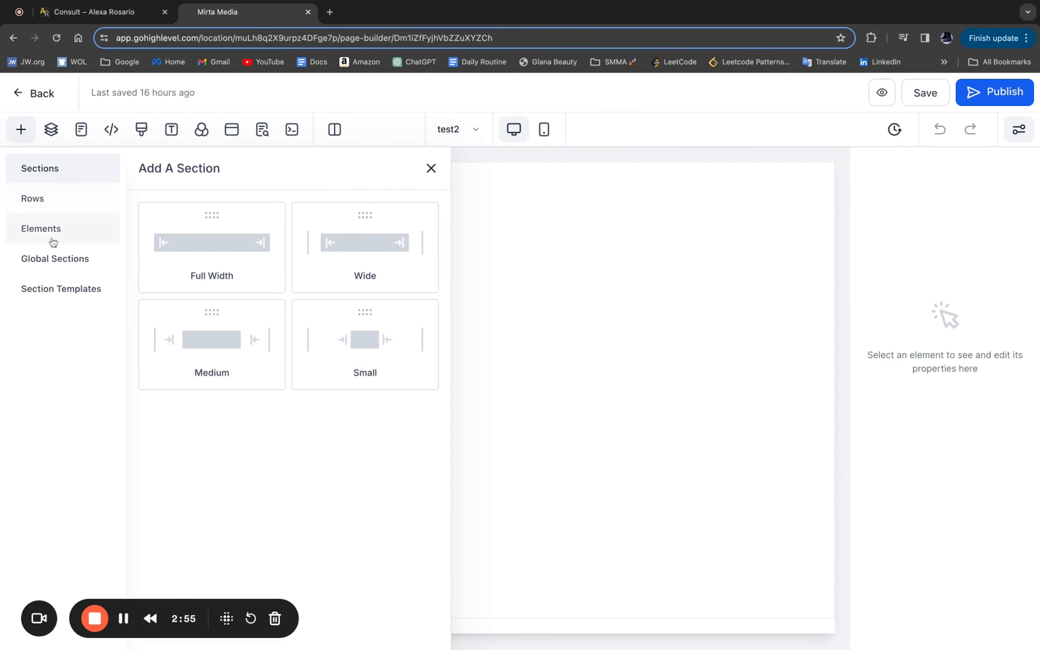
click(228, 249)
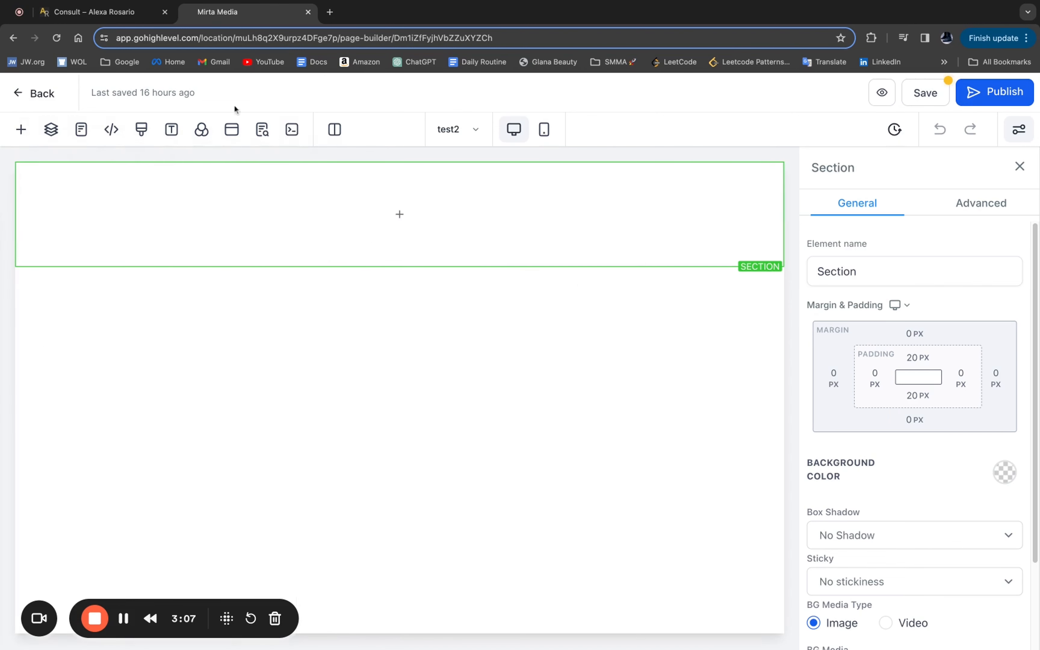
- Check the reference page's header and add a one-column row to the new section
key(ctrl+shift+Tab)
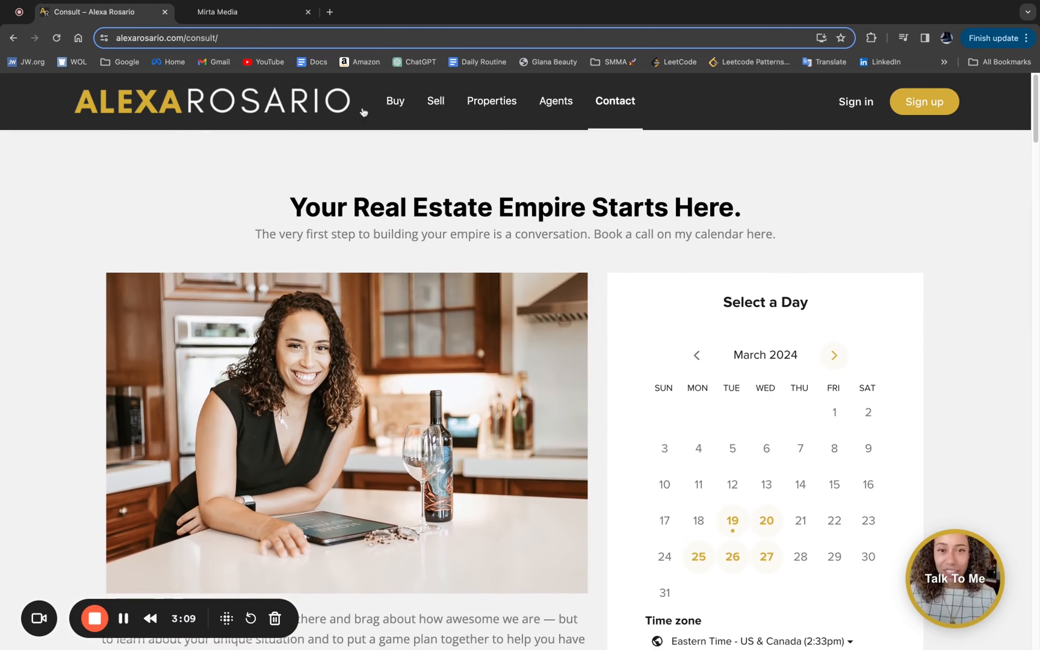
key(ctrl+Tab)
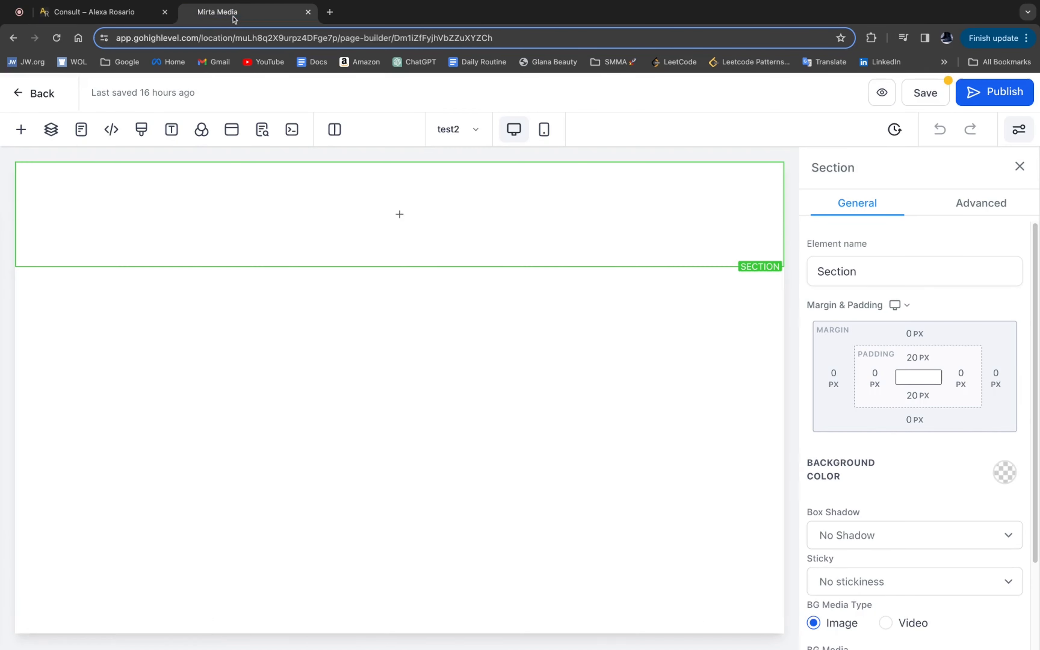
click(389, 215)
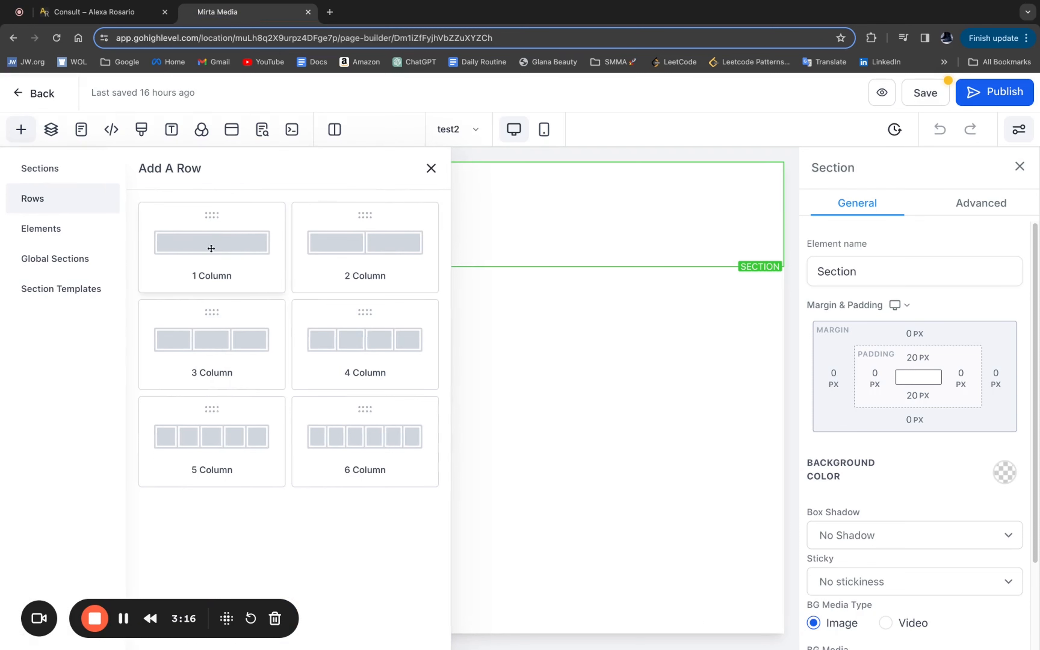
click(234, 250)
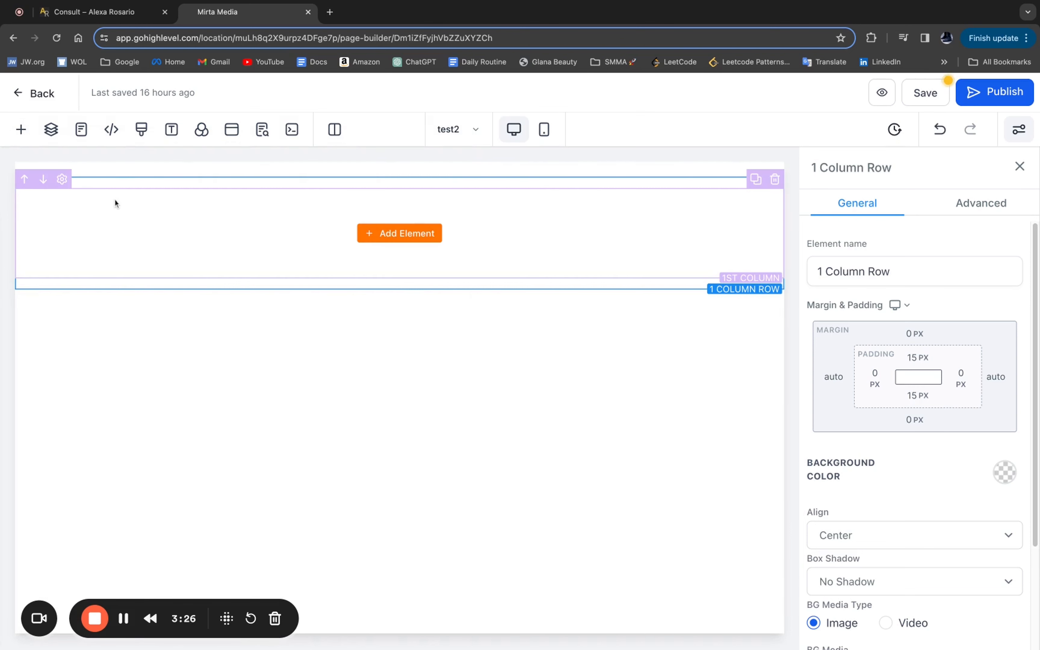
- Add a headline element to the column and replace its placeholder text with the site owner's full name
click(392, 236)
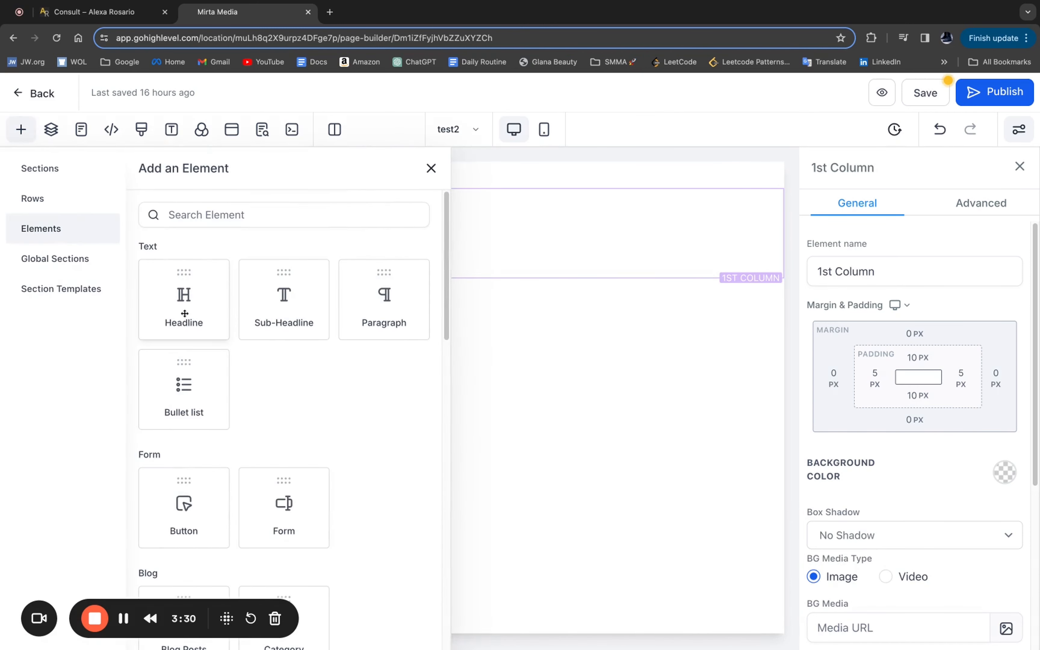
click(184, 313)
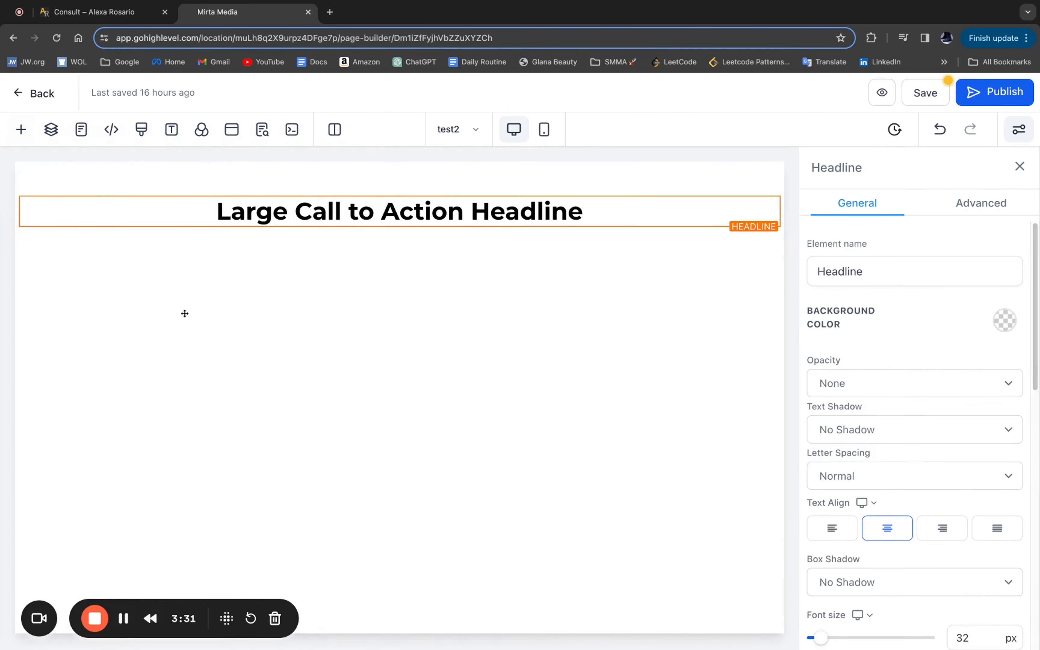
click(413, 214)
text(Jeph)
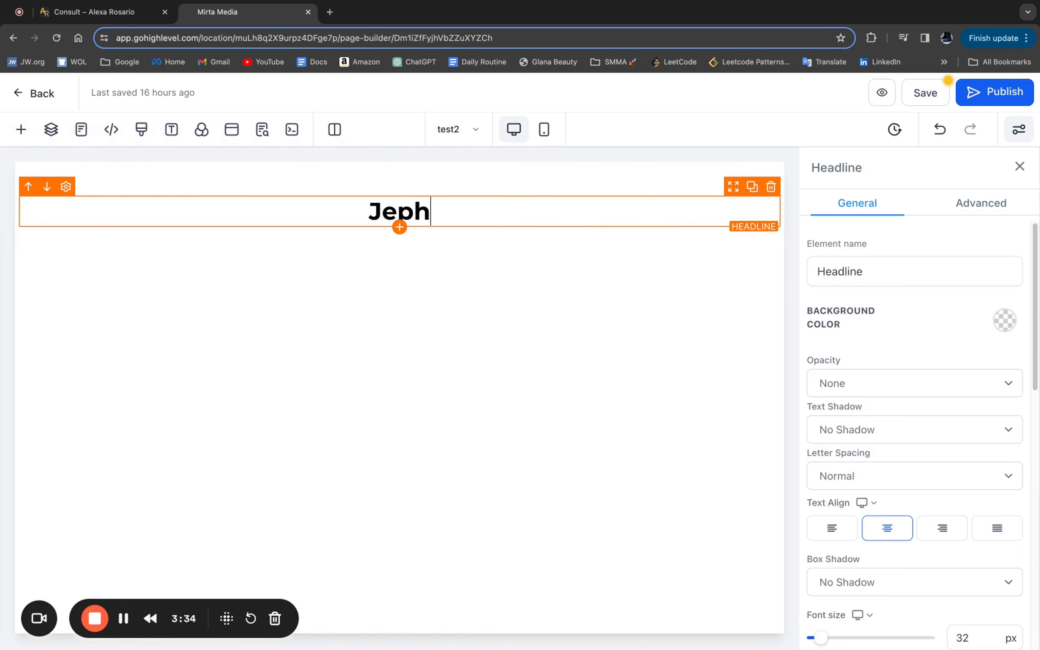
text(tey Adolphe)
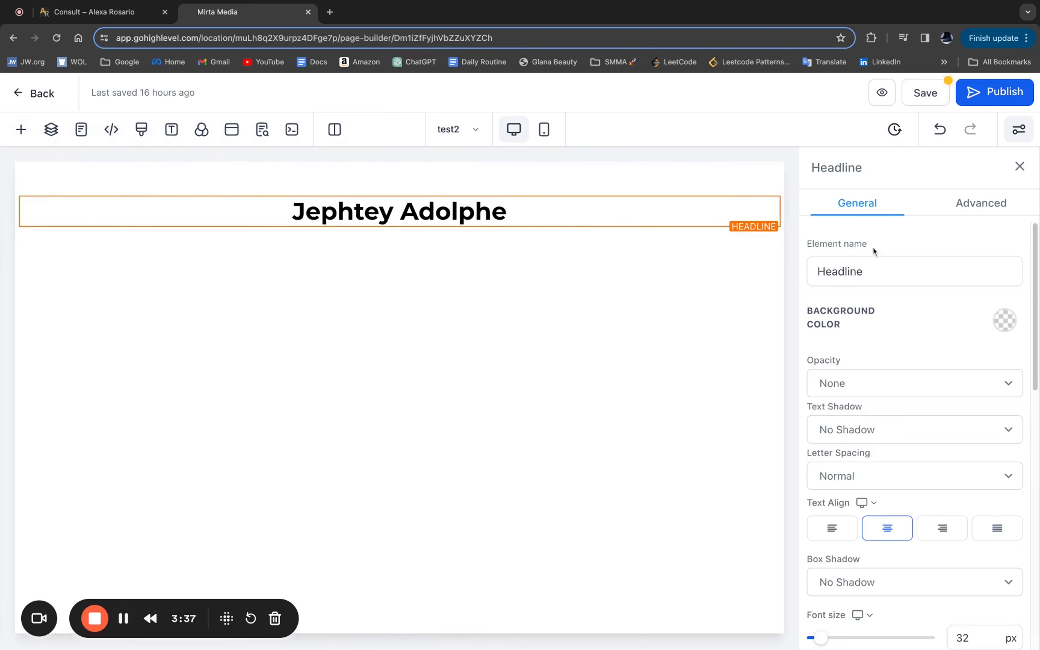
- Try right and center text alignment on the headline, and set it to left alignment
scroll(924, 342, down, 2)
click(846, 471)
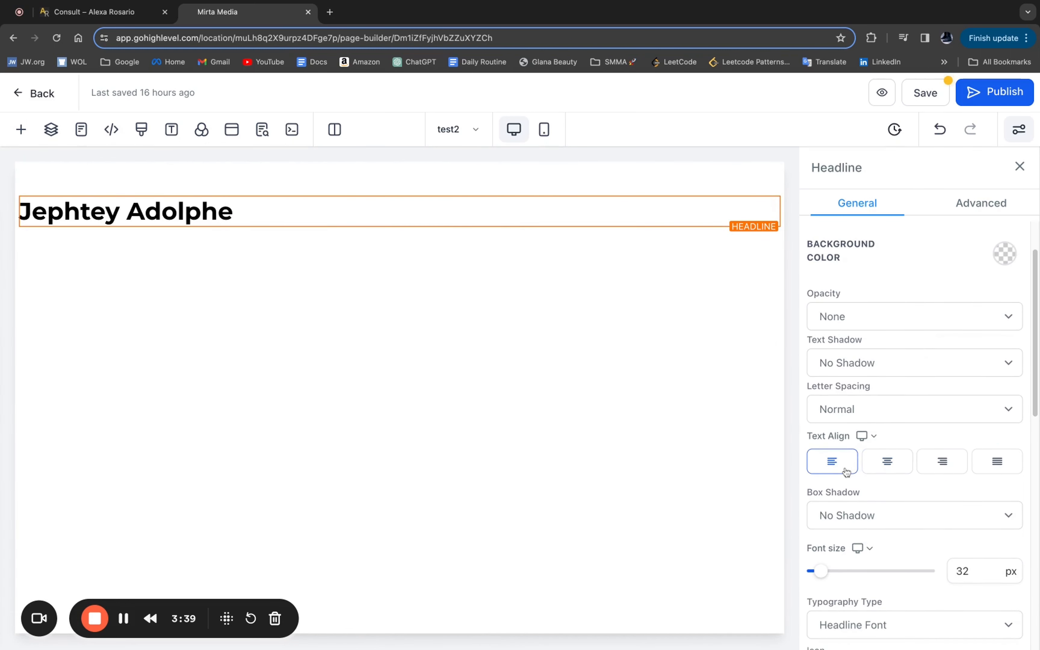
click(930, 462)
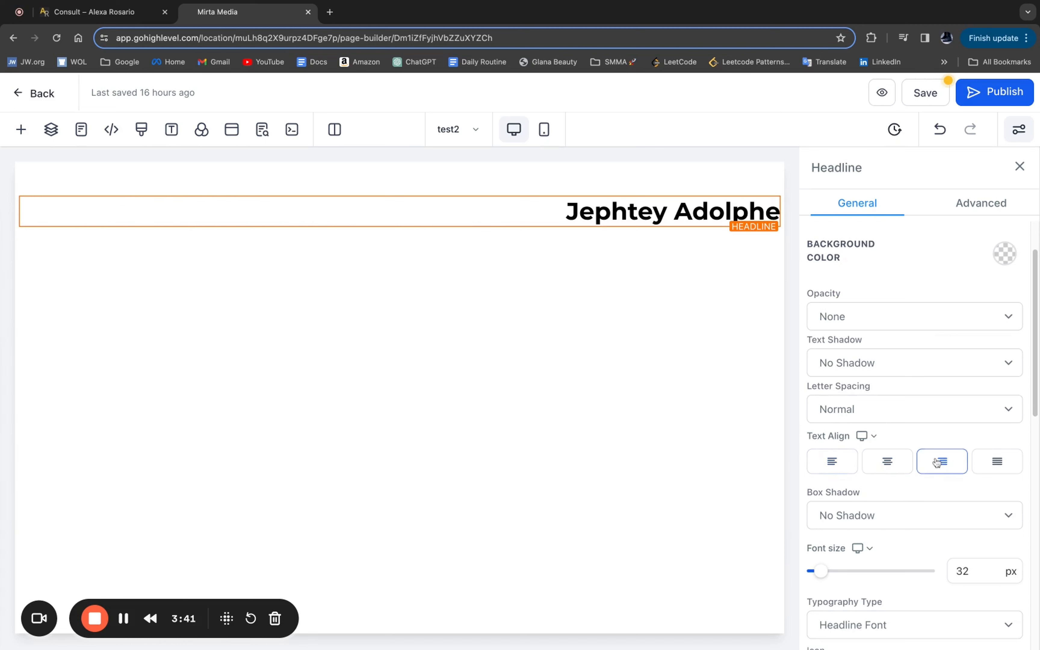
click(889, 457)
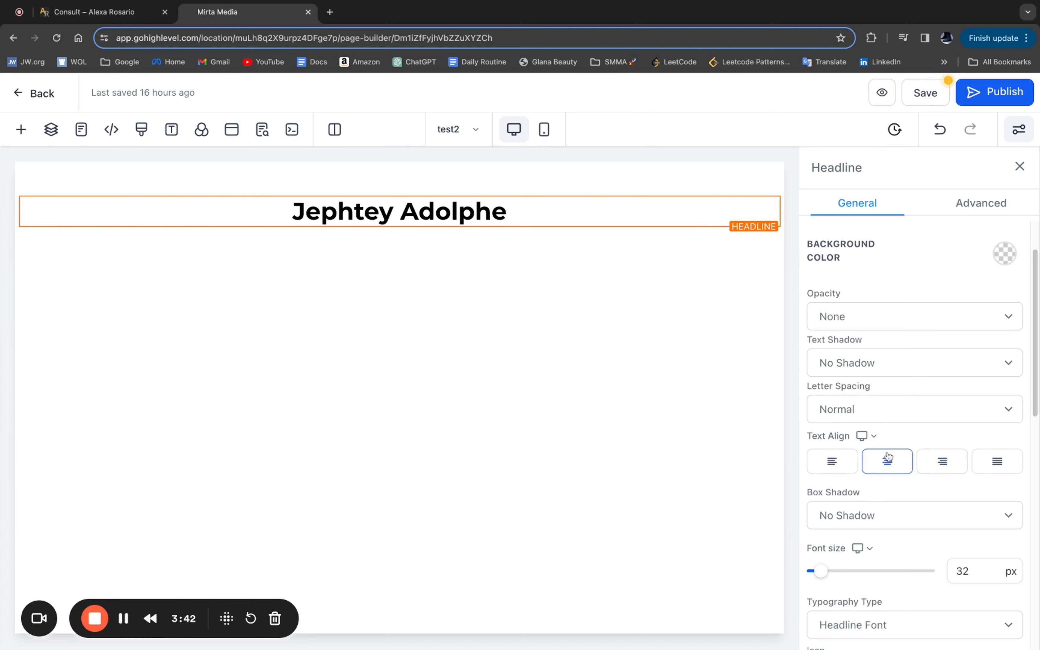
click(843, 468)
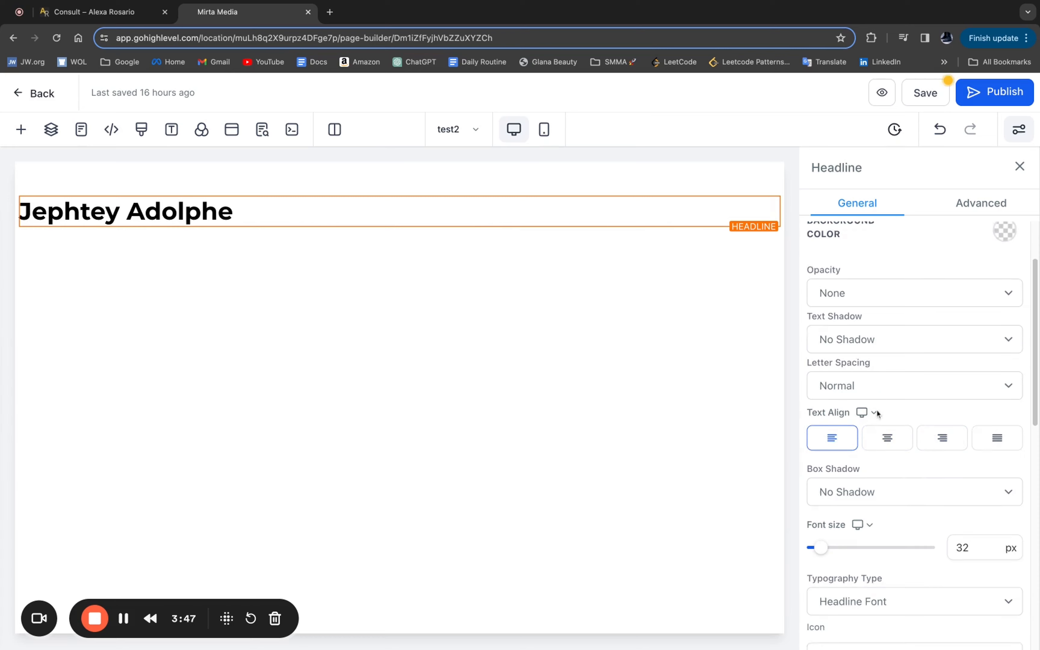
scroll(876, 409, down, 12)
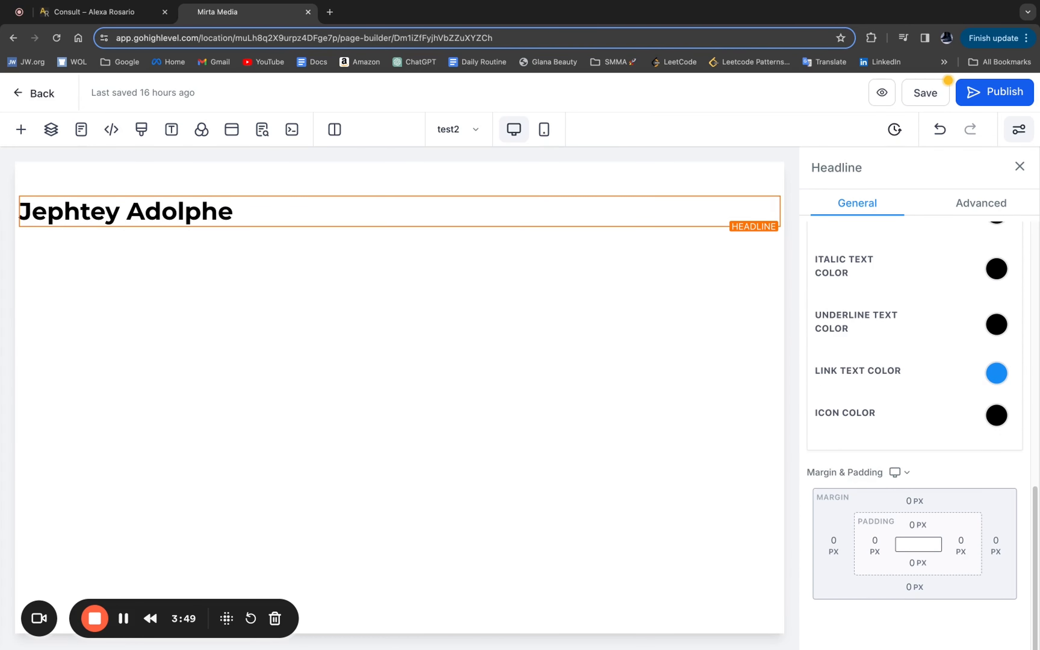
- Try 20 px of left padding on the headline, and set it to 40 px
click(875, 545)
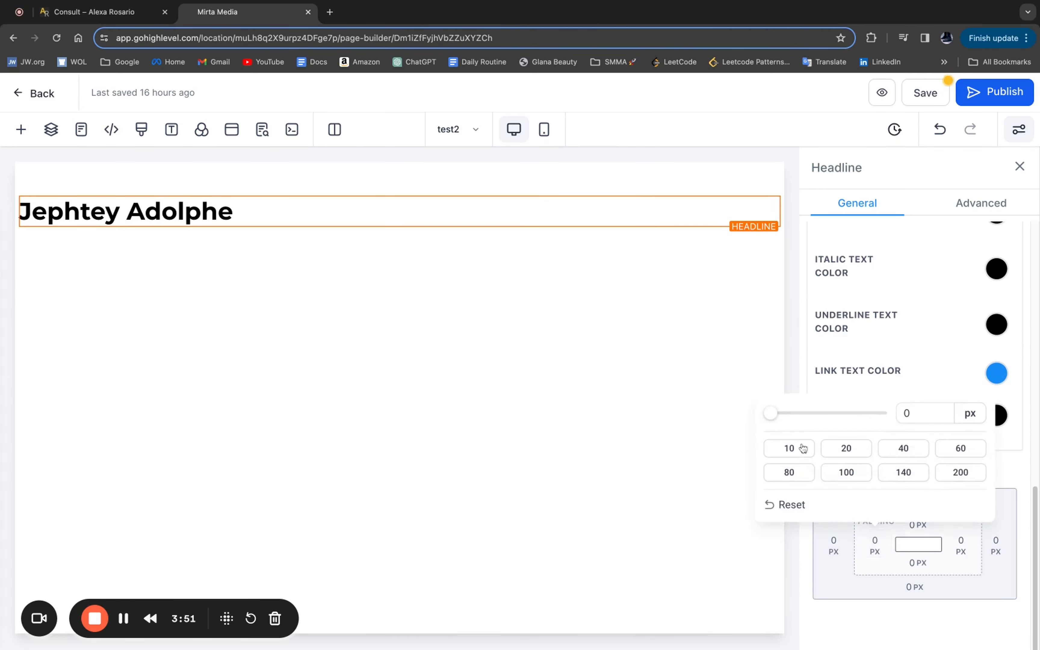
click(842, 455)
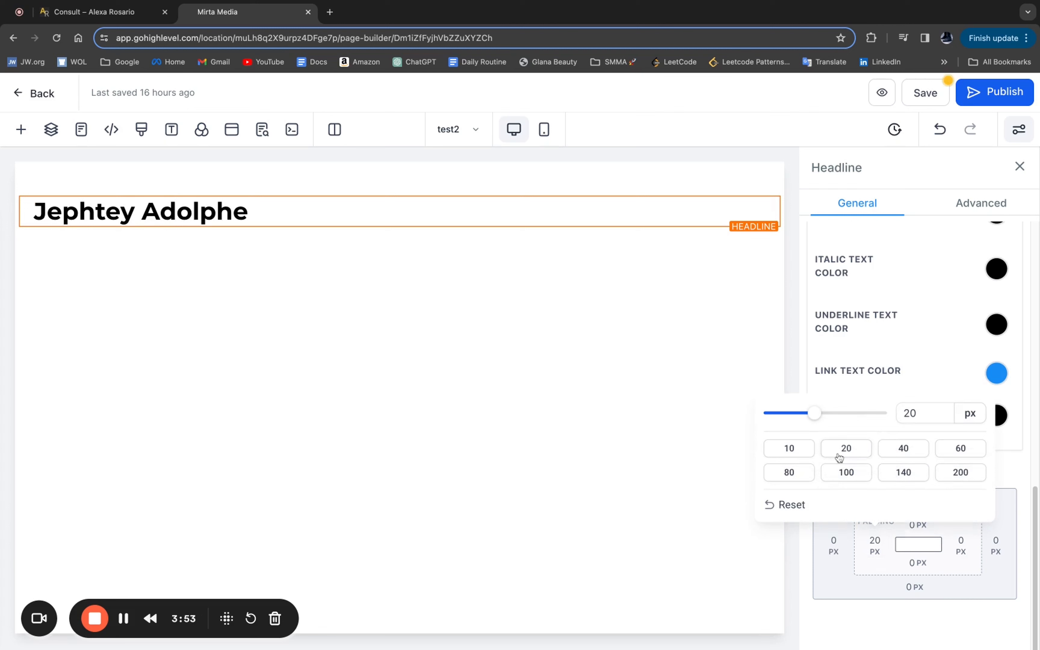
click(903, 448)
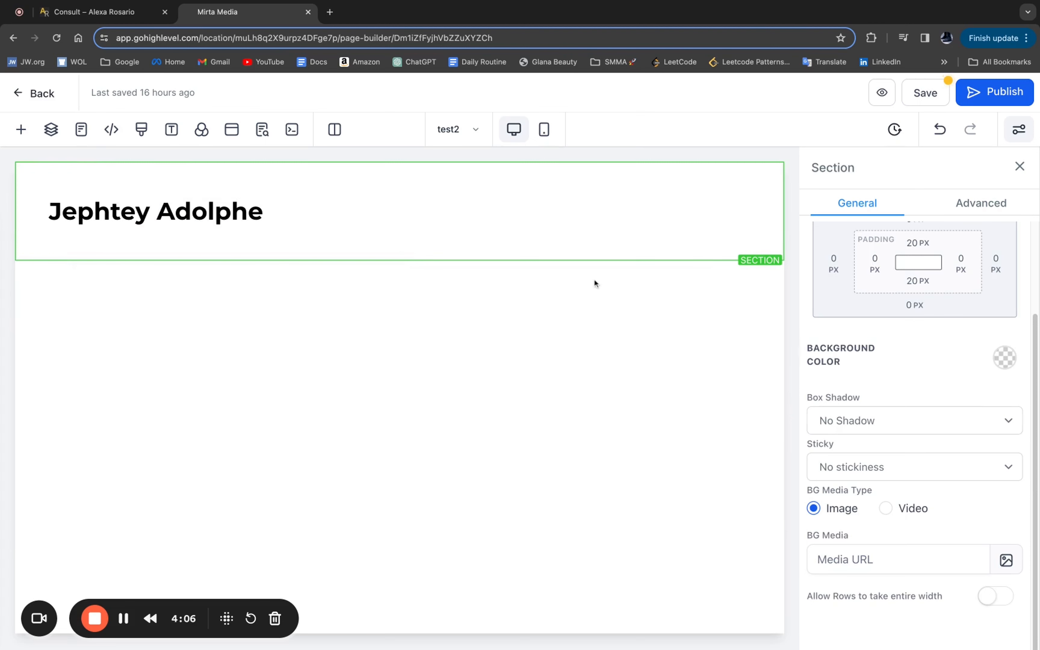
- Create the custom dark gray color #333333 and apply it as the header section's background
click(997, 361)
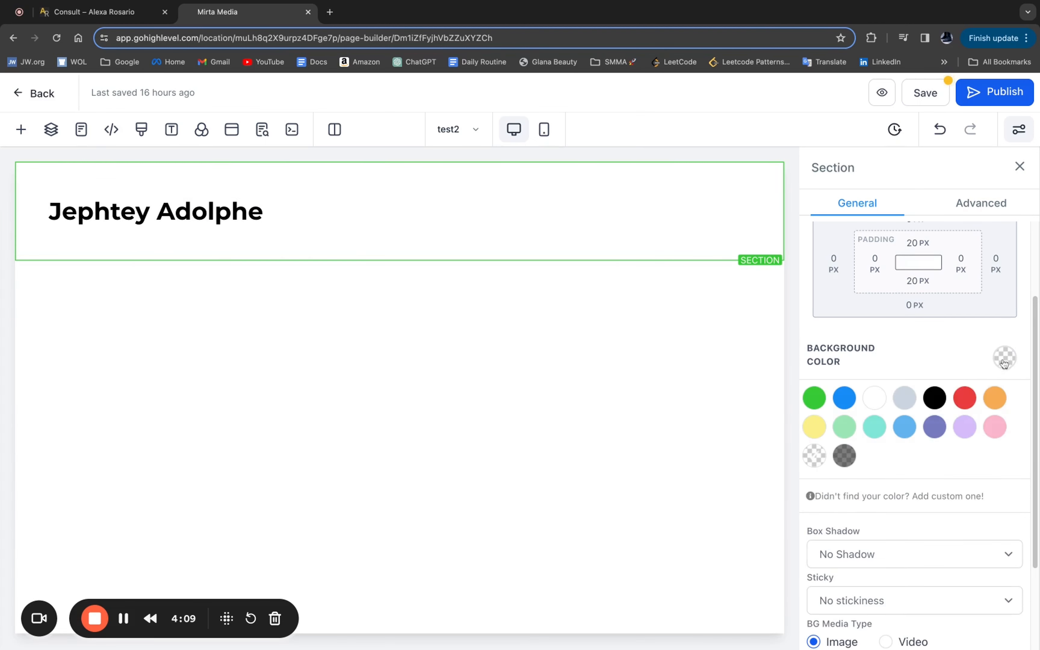
click(937, 400)
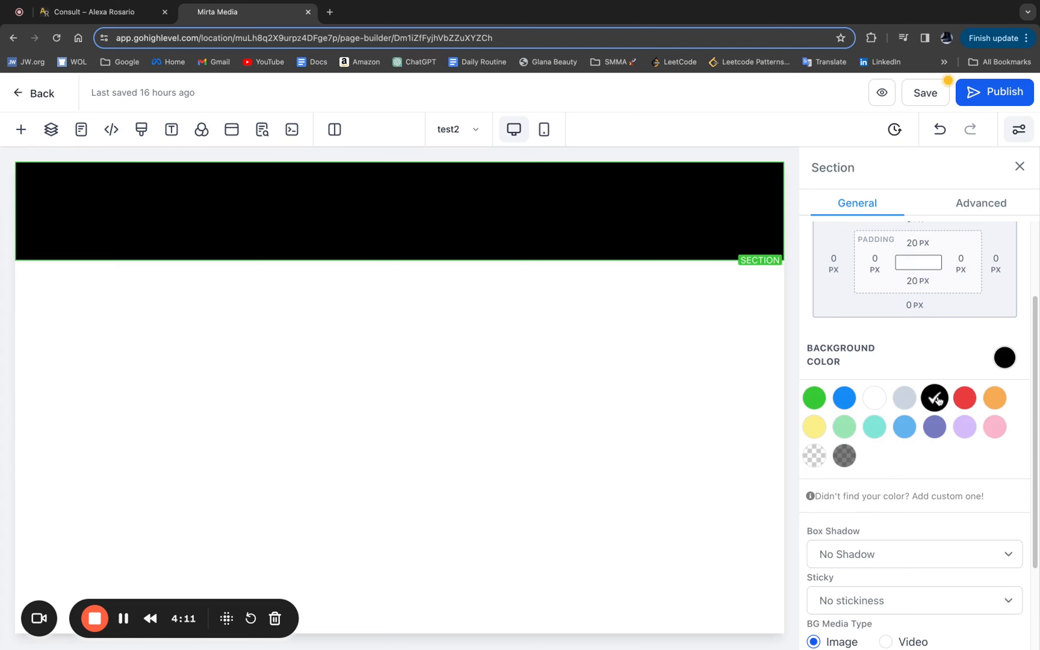
click(941, 497)
click(1013, 552)
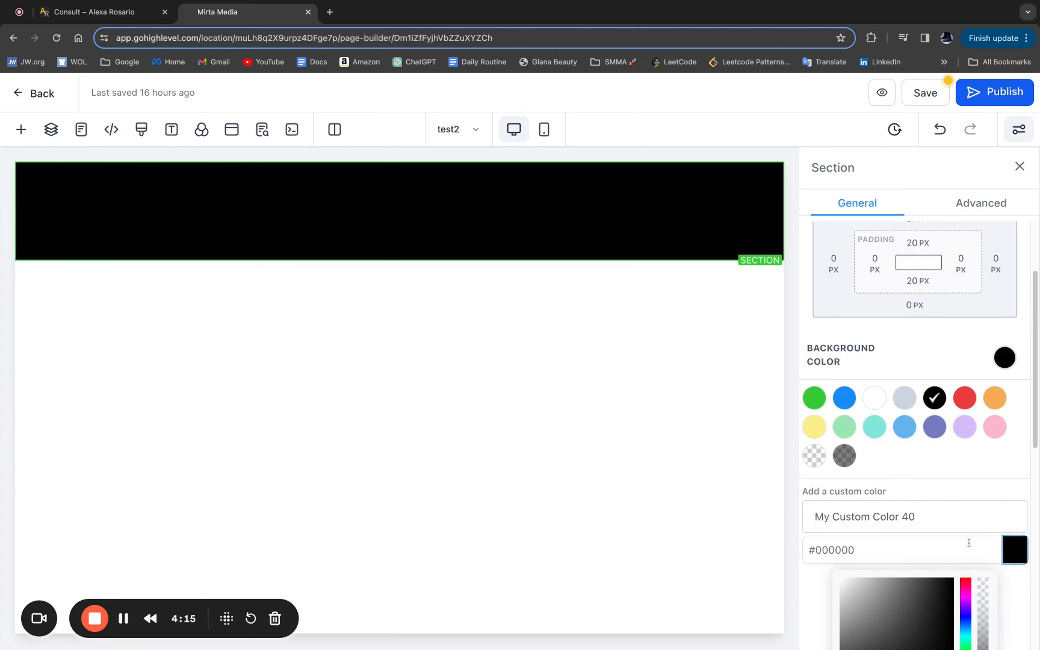
scroll(964, 581, down, 4)
click(868, 493)
drag(865, 466, 884, 487)
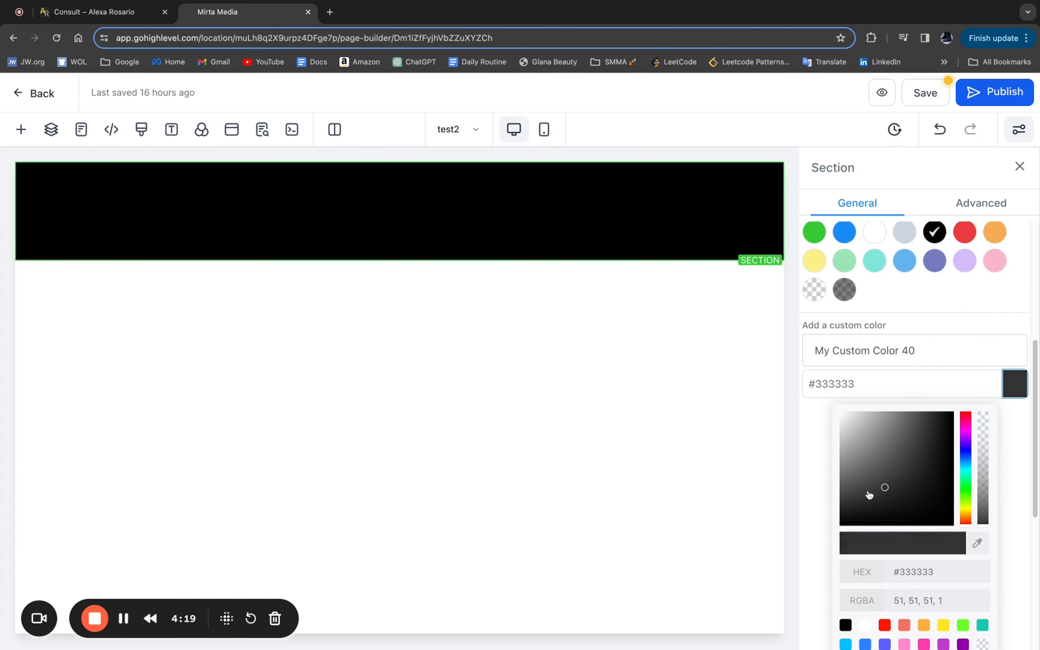
scroll(1003, 527, down, 3)
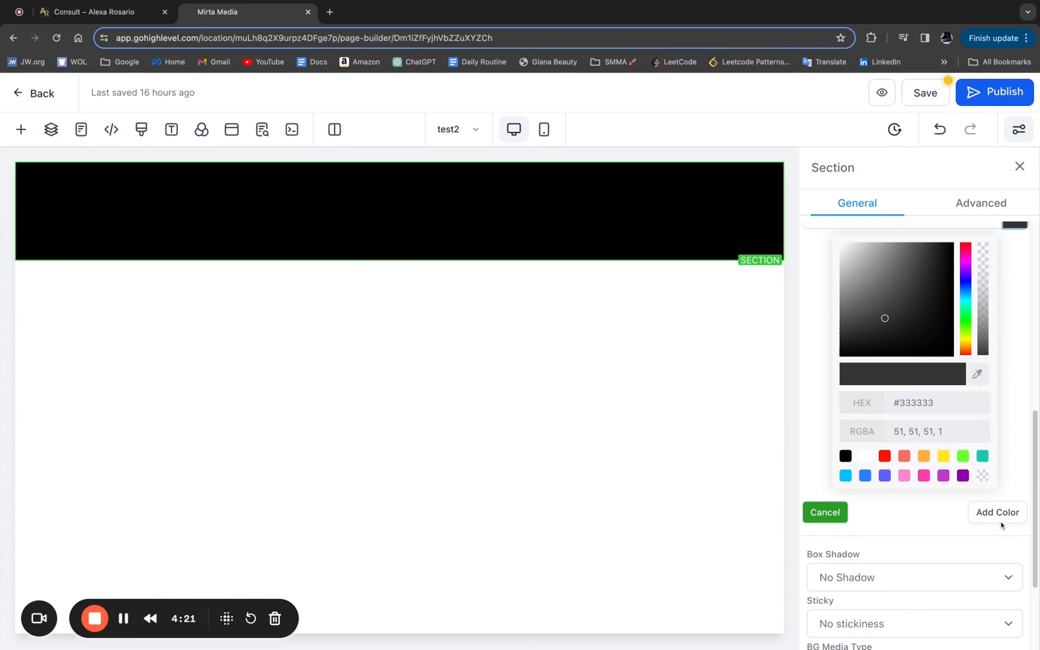
click(997, 512)
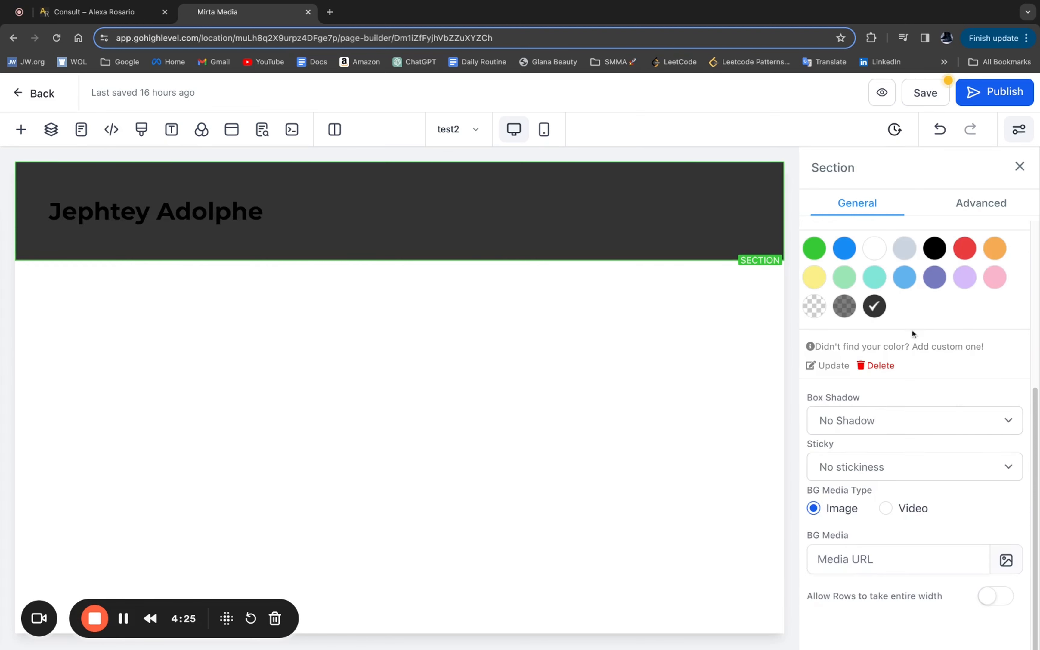
scroll(912, 331, up, 3)
- Set the headline's bold text color to white
double_click(127, 214)
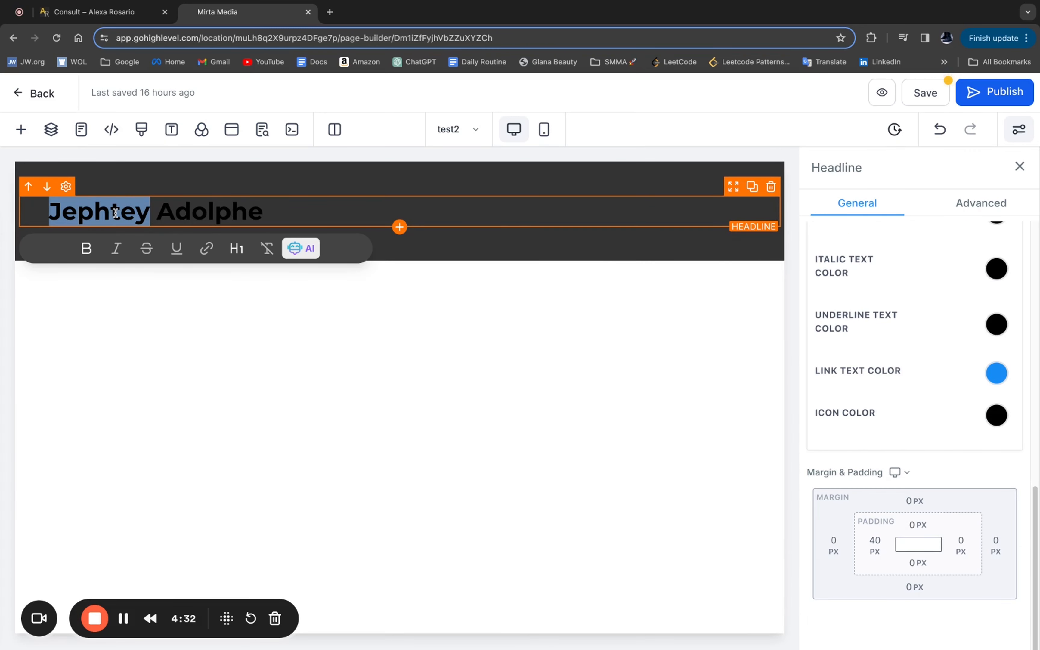
double_click(172, 222)
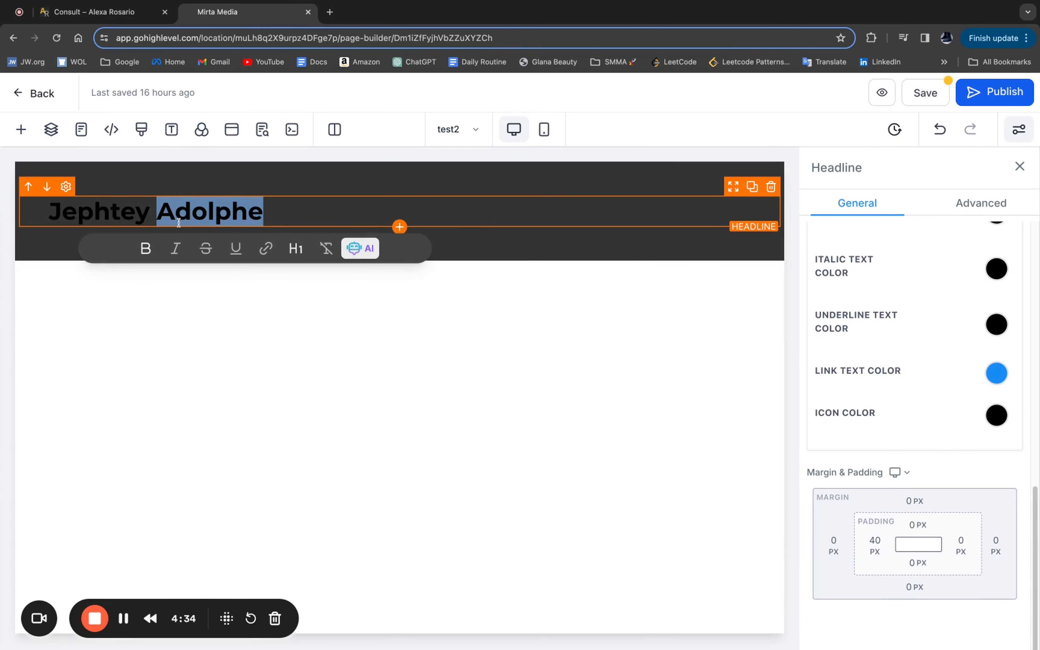
triple_click(228, 216)
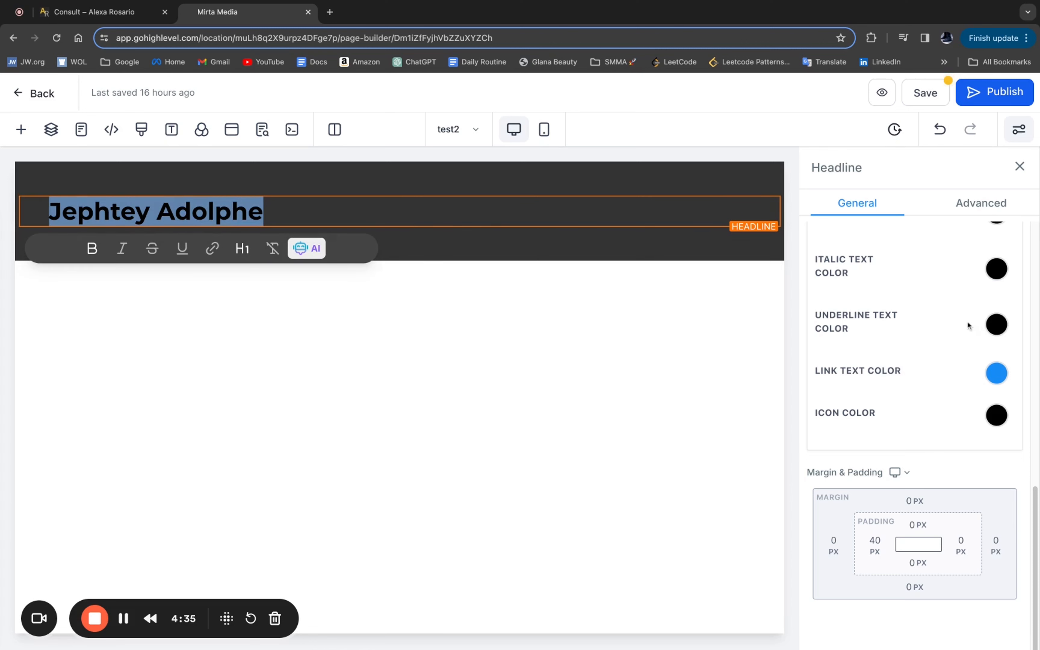
scroll(963, 305, up, 1)
scroll(962, 300, up, 1)
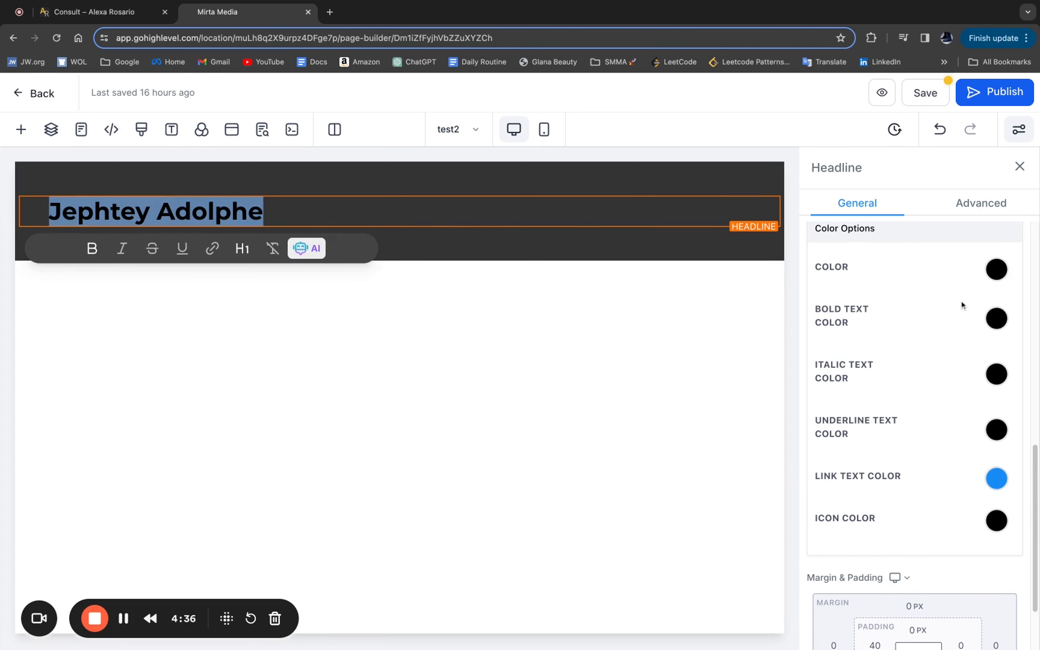
click(998, 380)
click(888, 419)
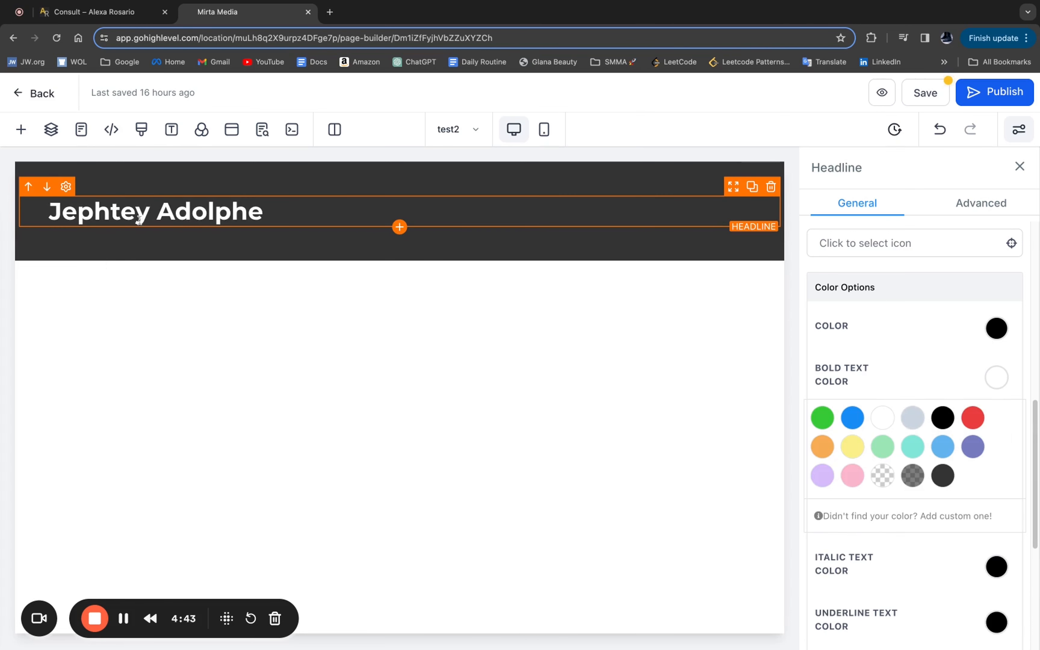
- Remove bold formatting from the surname in the headline and set the regular text color to white
double_click(123, 217)
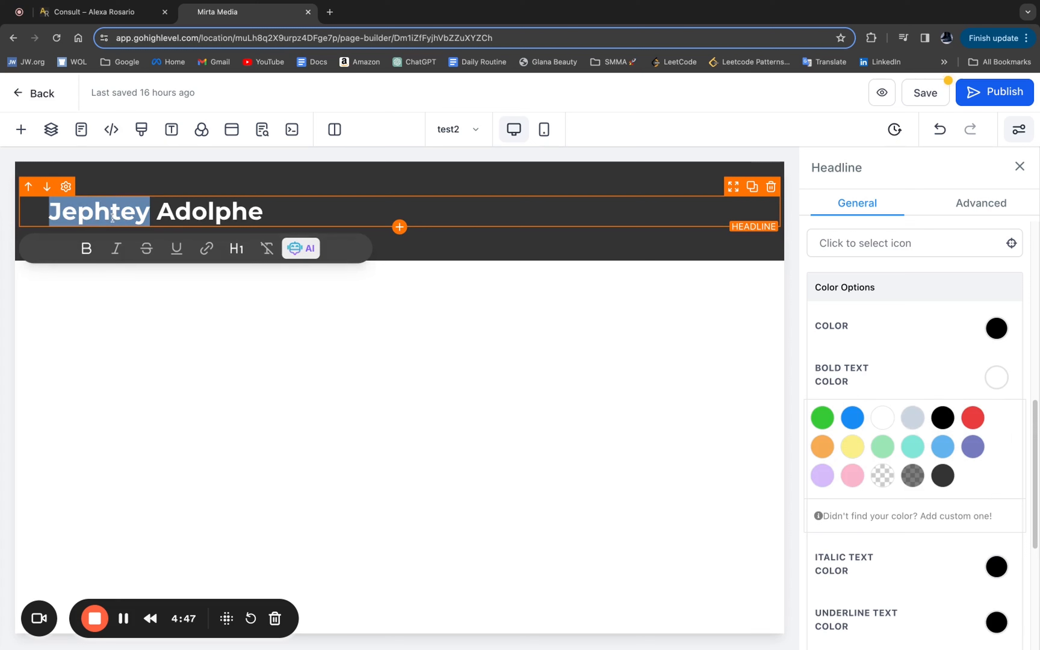
click(113, 217)
double_click(201, 217)
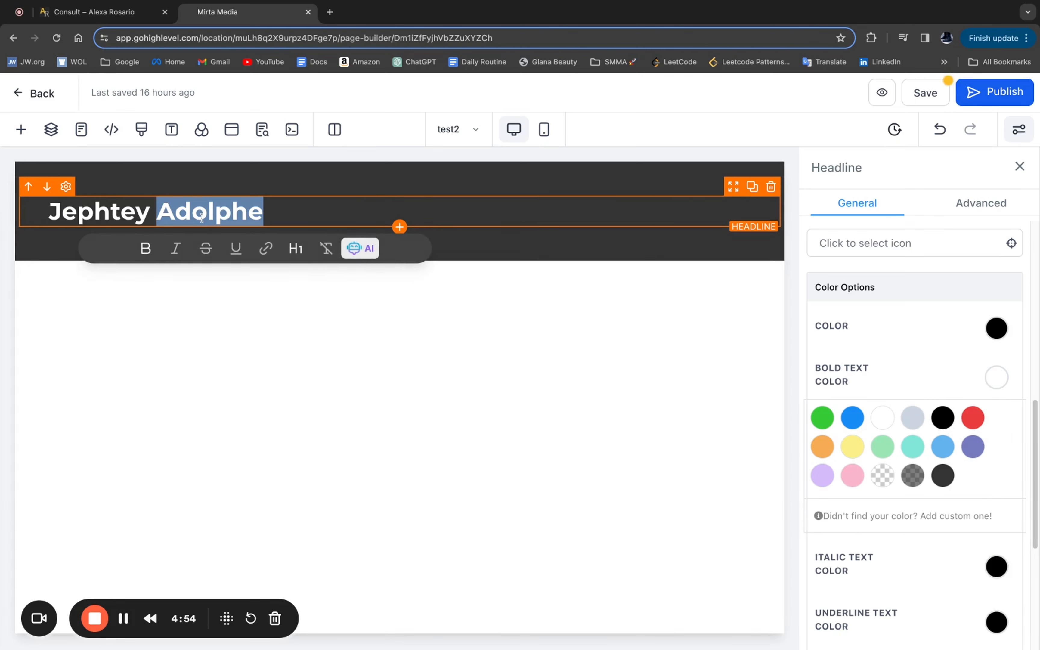
key(ctrl+b)
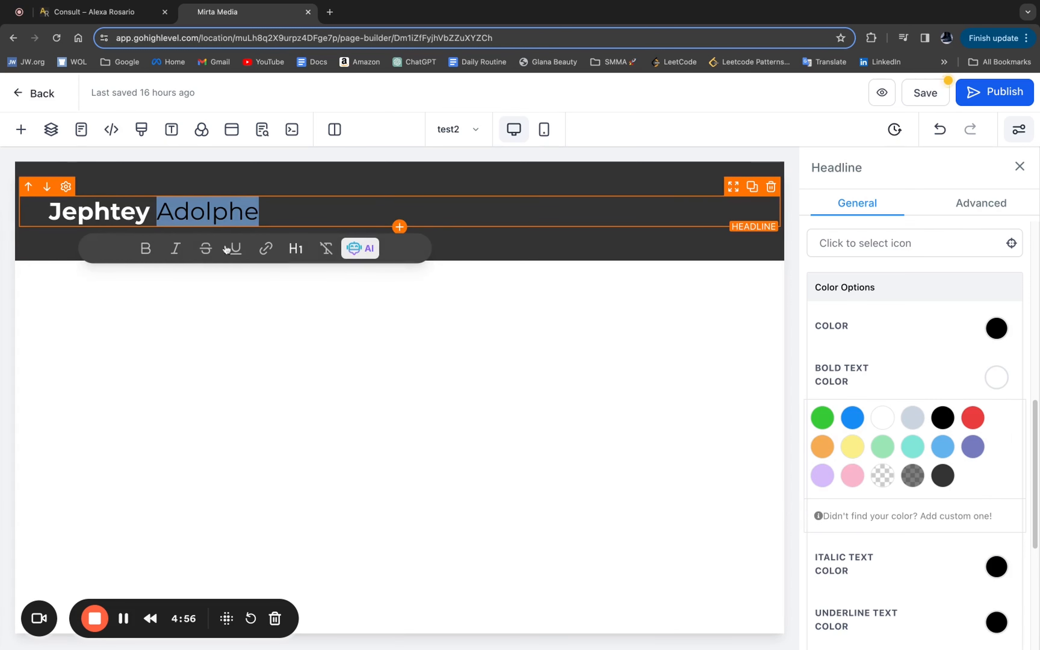
click(996, 328)
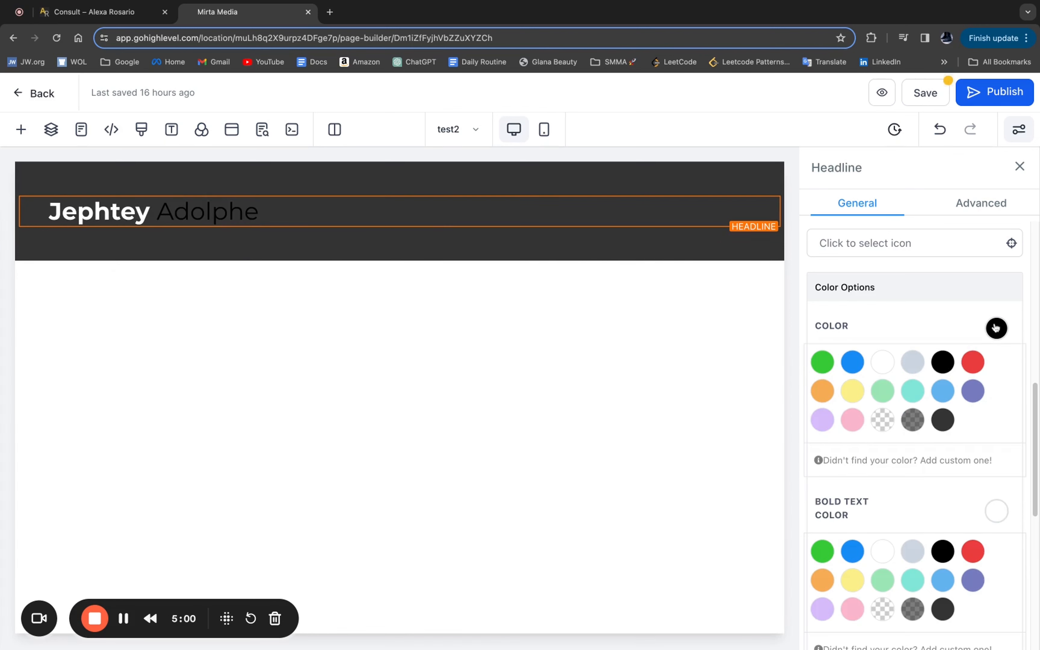
click(883, 363)
- Set the headline's bold text color to light yellow so the first name is highlighted
double_click(87, 210)
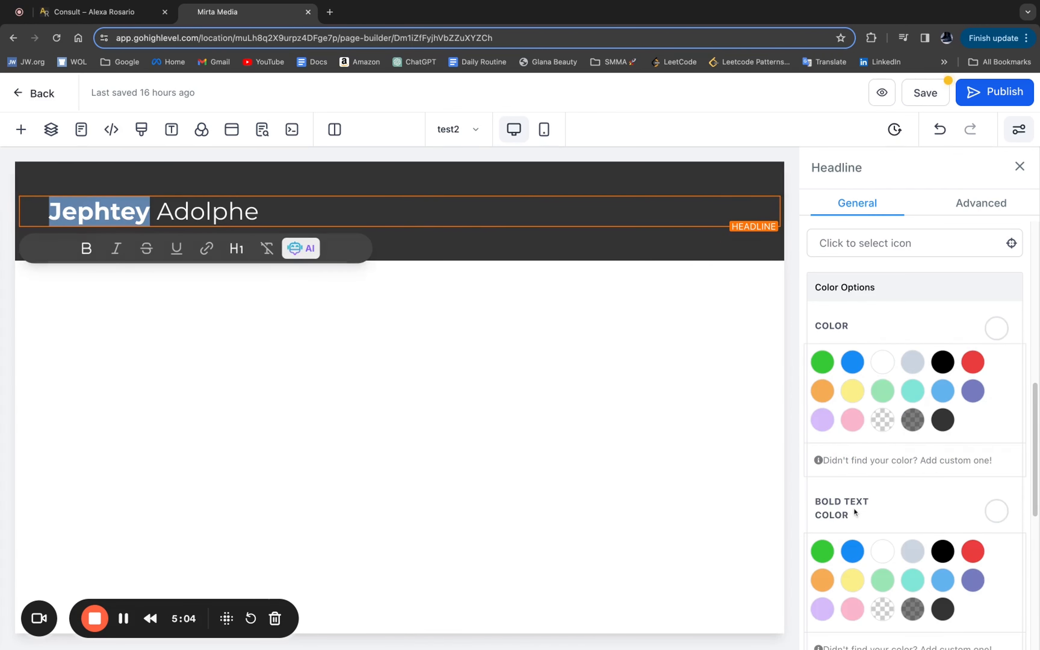
scroll(854, 508, down, 1)
click(852, 529)
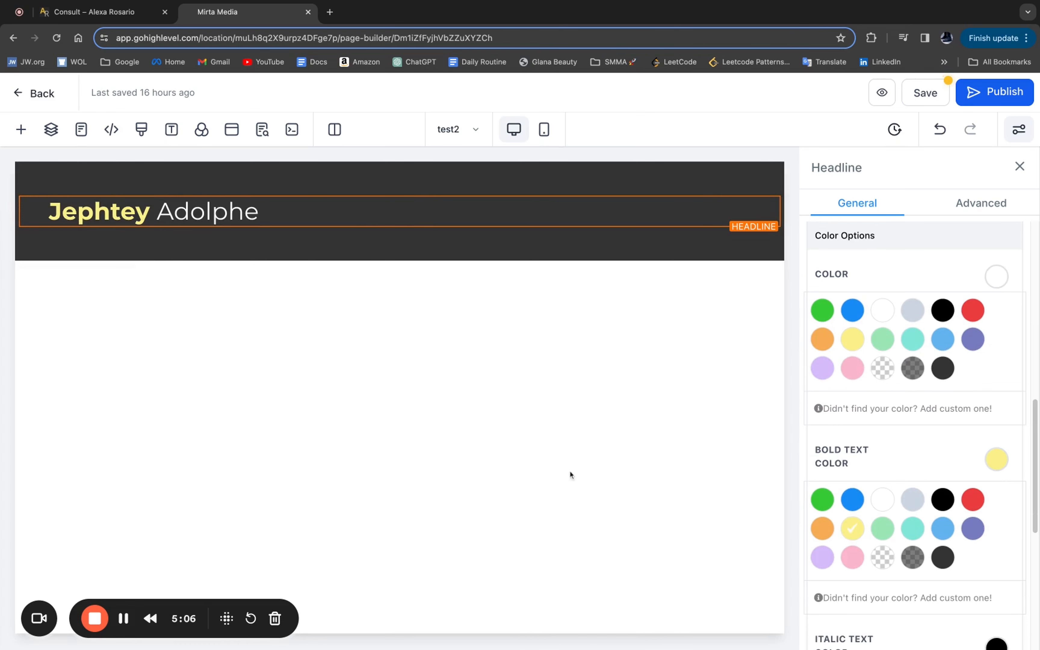
- Reduce the header section's top and bottom padding to 0 px each
click(456, 253)
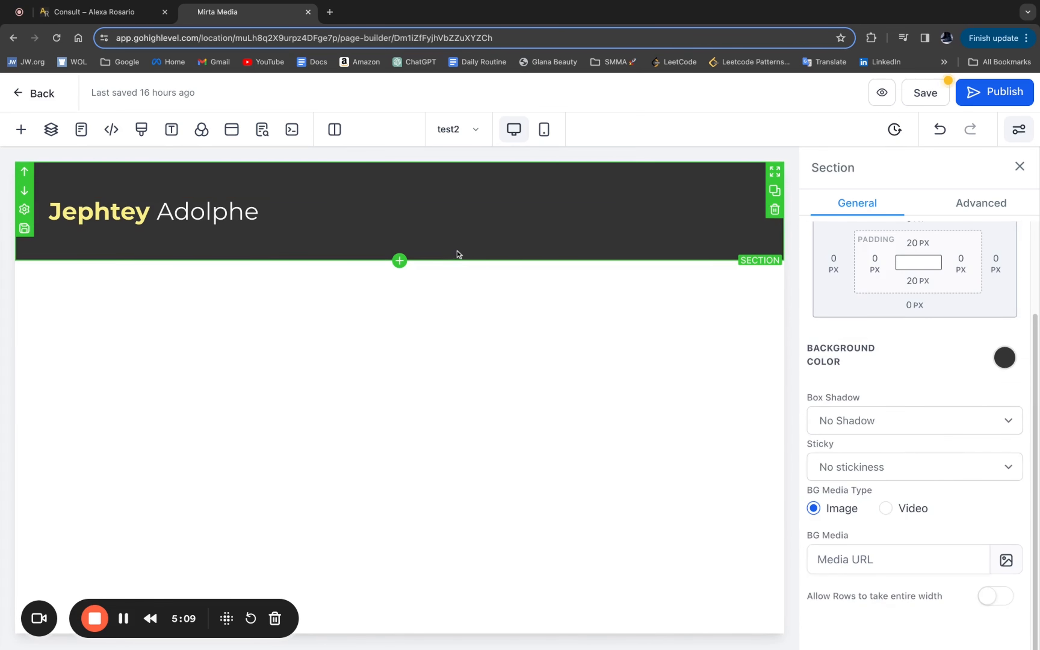
scroll(907, 318, up, 1)
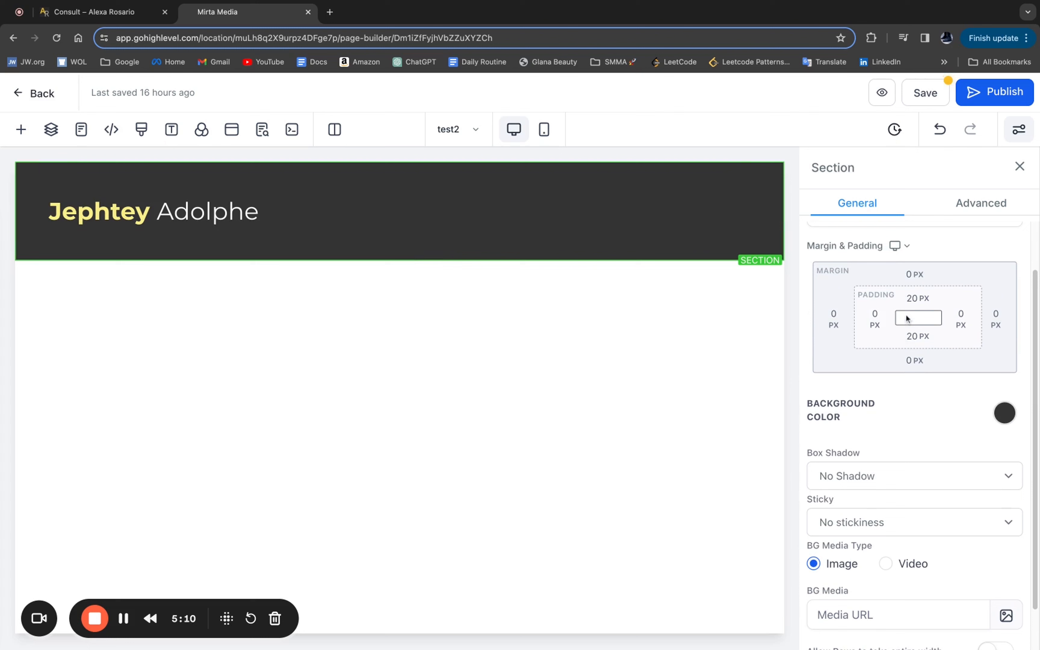
click(921, 337)
click(839, 406)
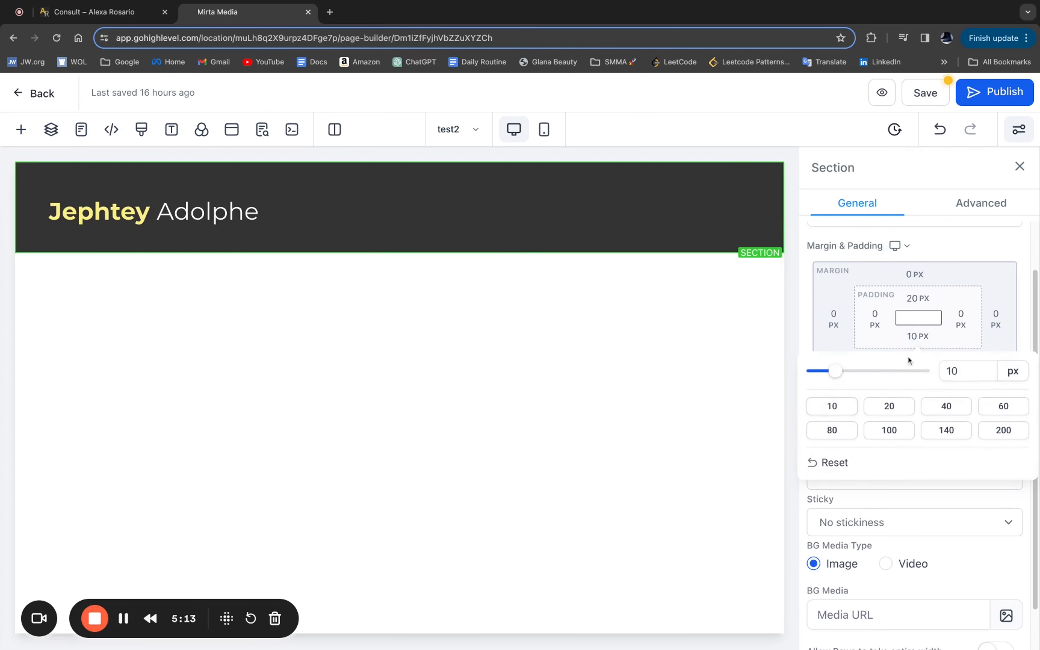
click(917, 298)
click(843, 369)
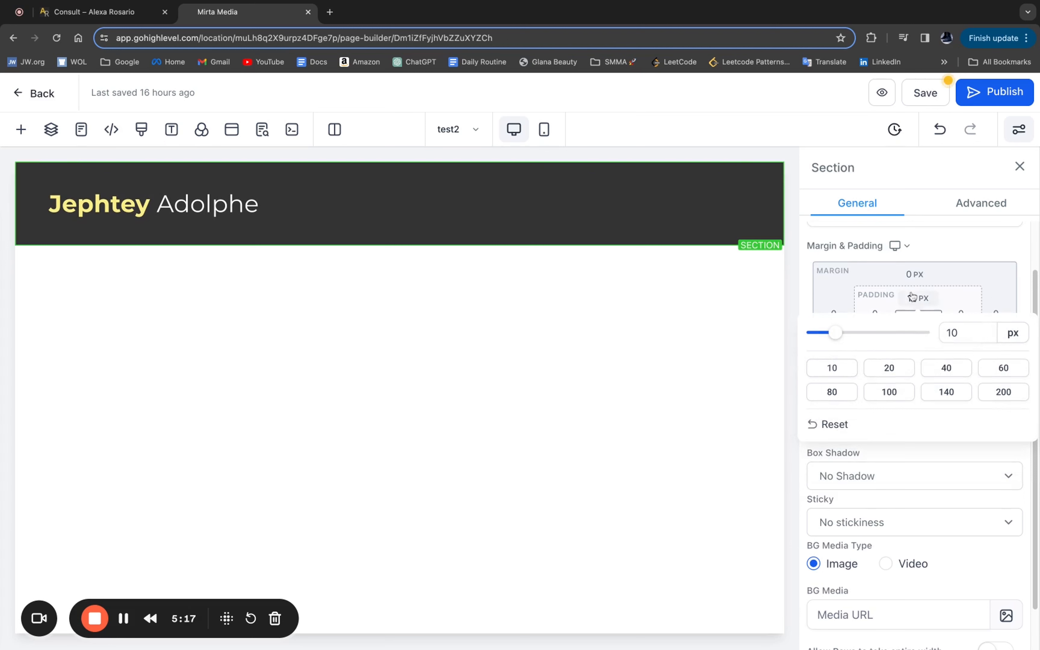
click(837, 332)
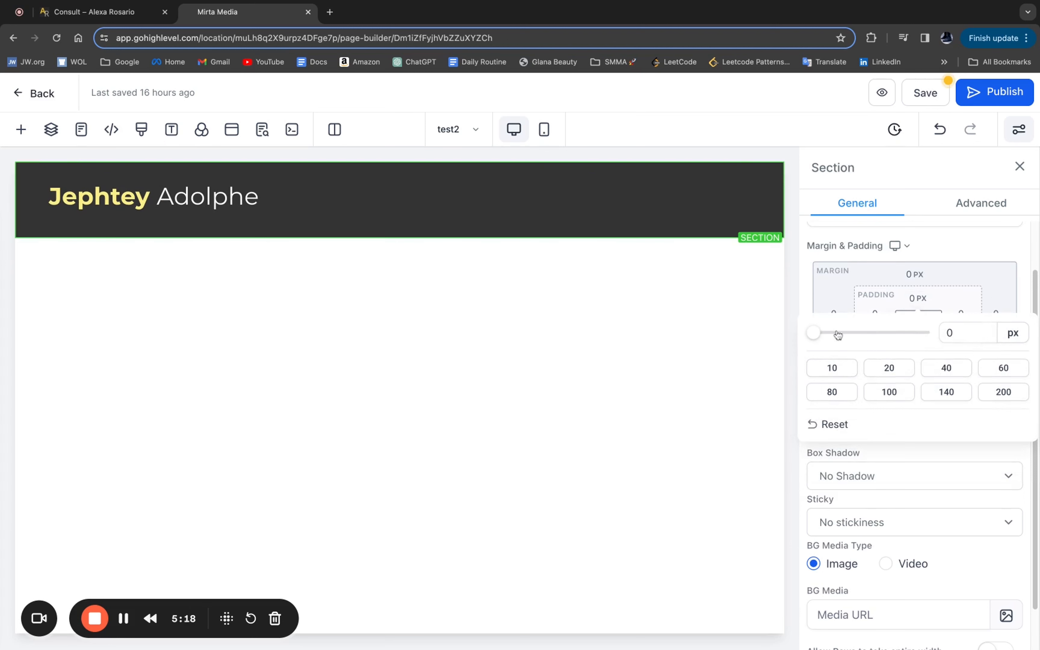
click(951, 273)
click(918, 337)
drag(838, 371, 799, 371)
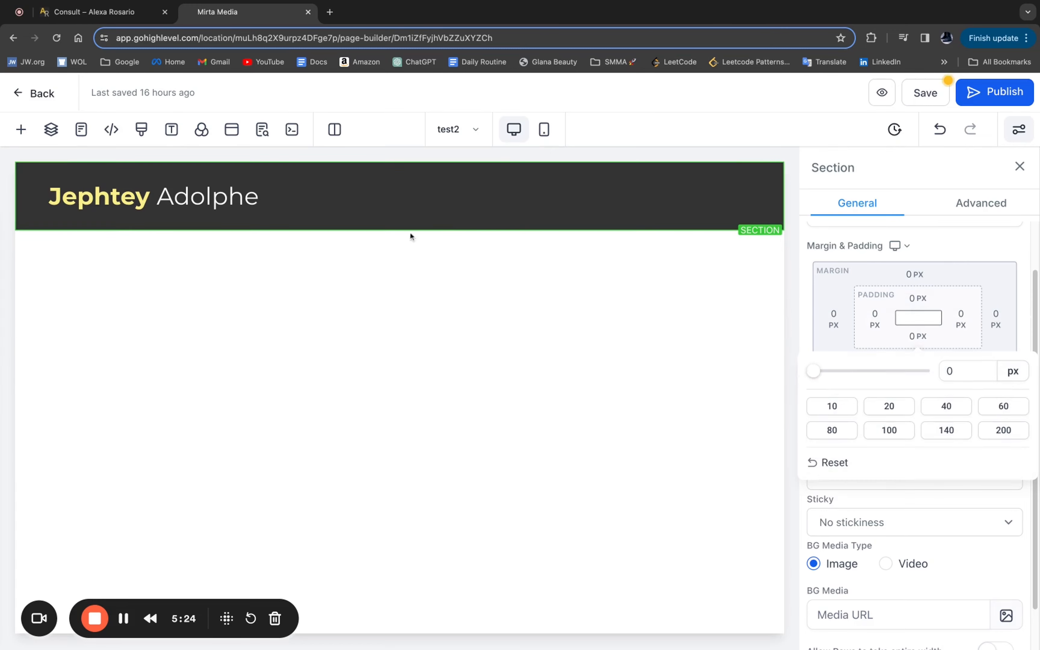
- Review the reference page's layout below its header and add a full-width section under the header section
click(99, 12)
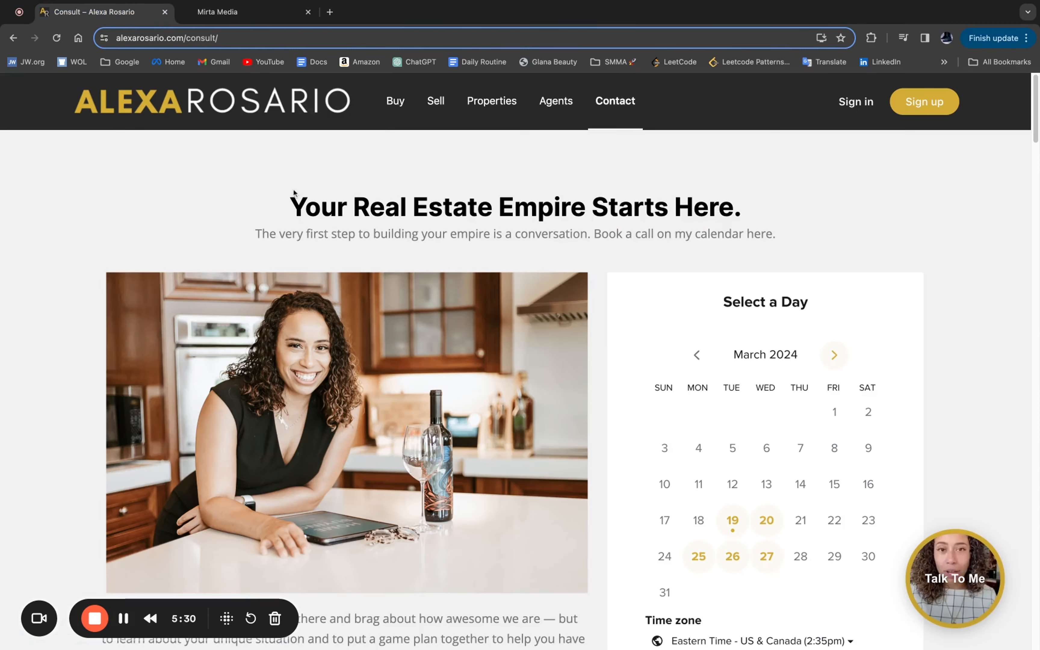
scroll(471, 160, down, 20)
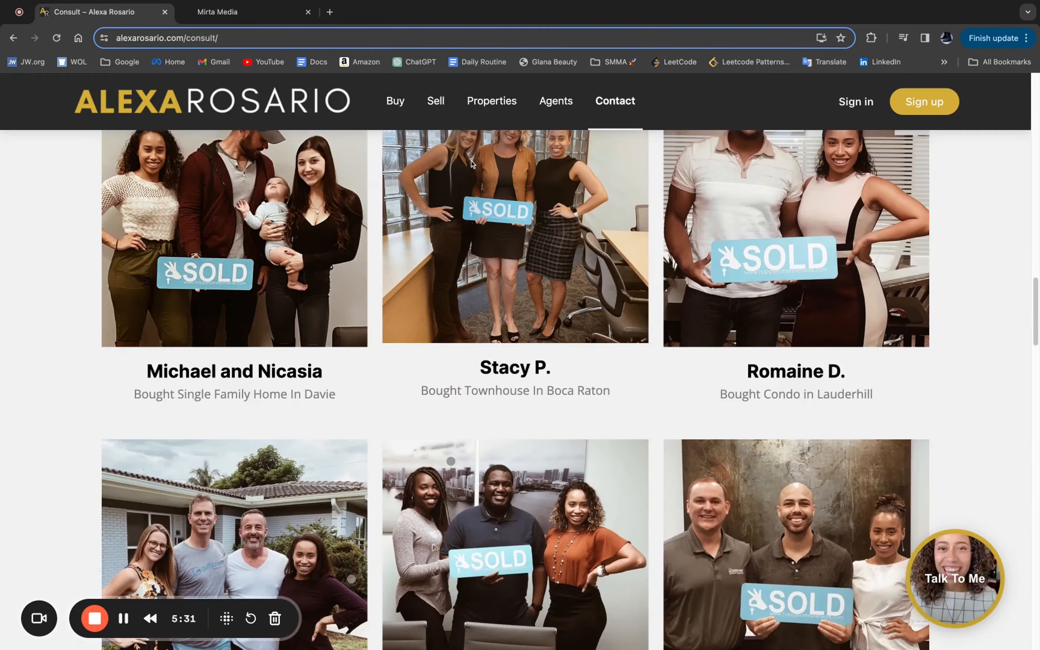
scroll(495, 289, up, 20)
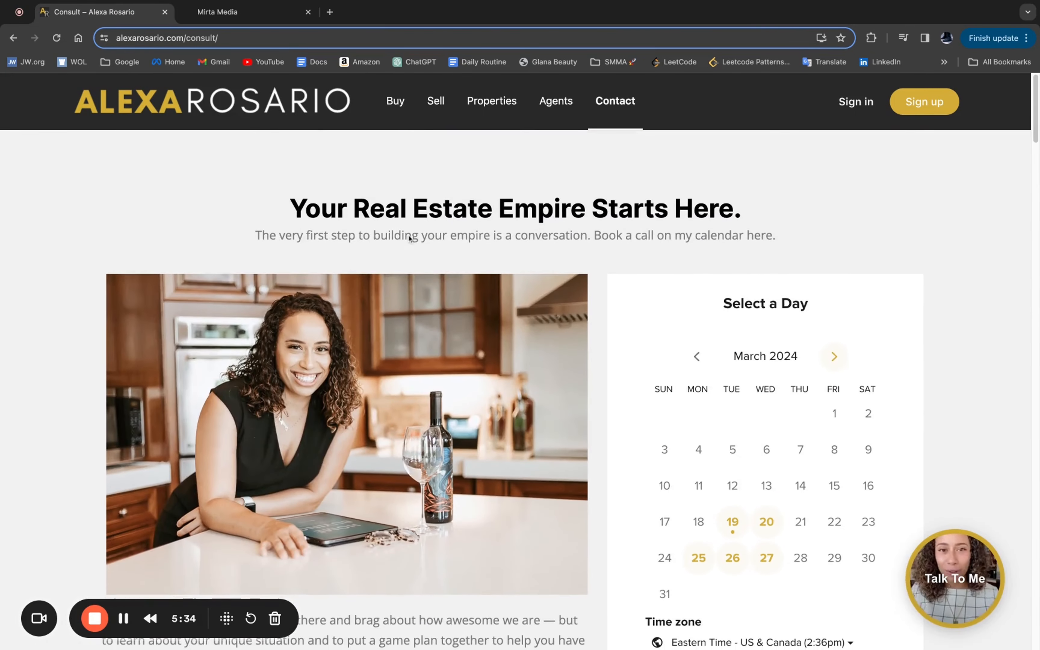
key(ctrl+Tab)
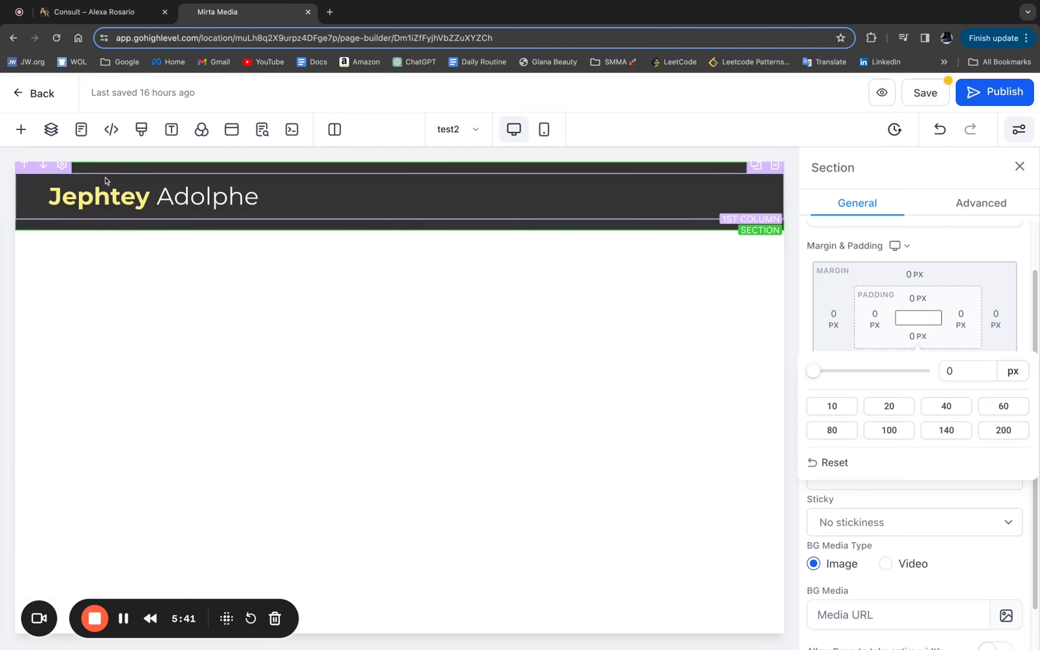
click(21, 129)
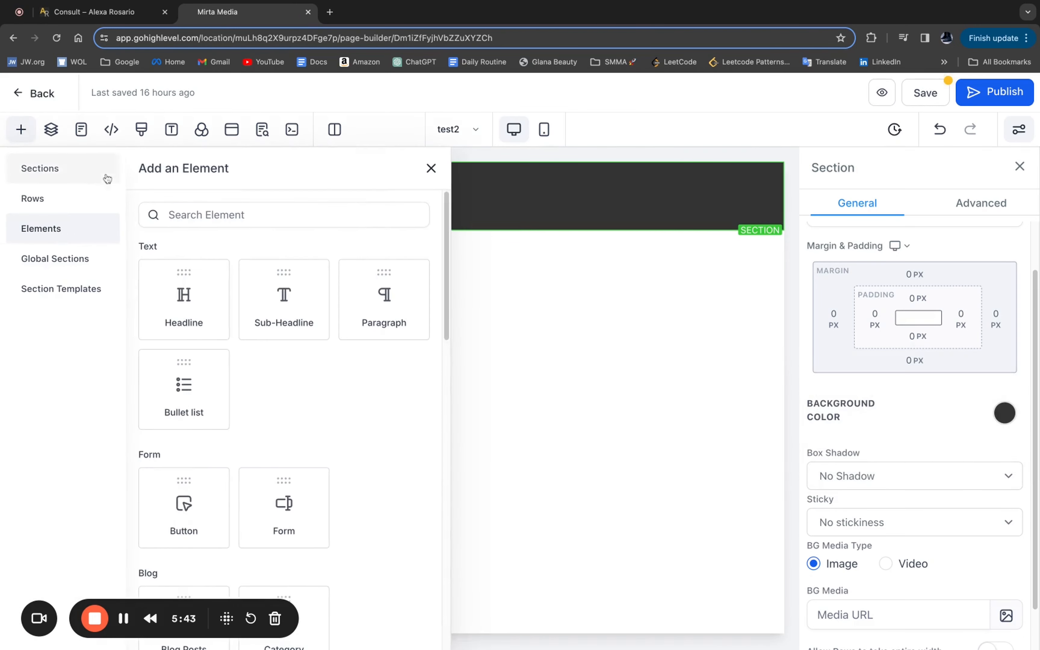
click(26, 169)
click(201, 247)
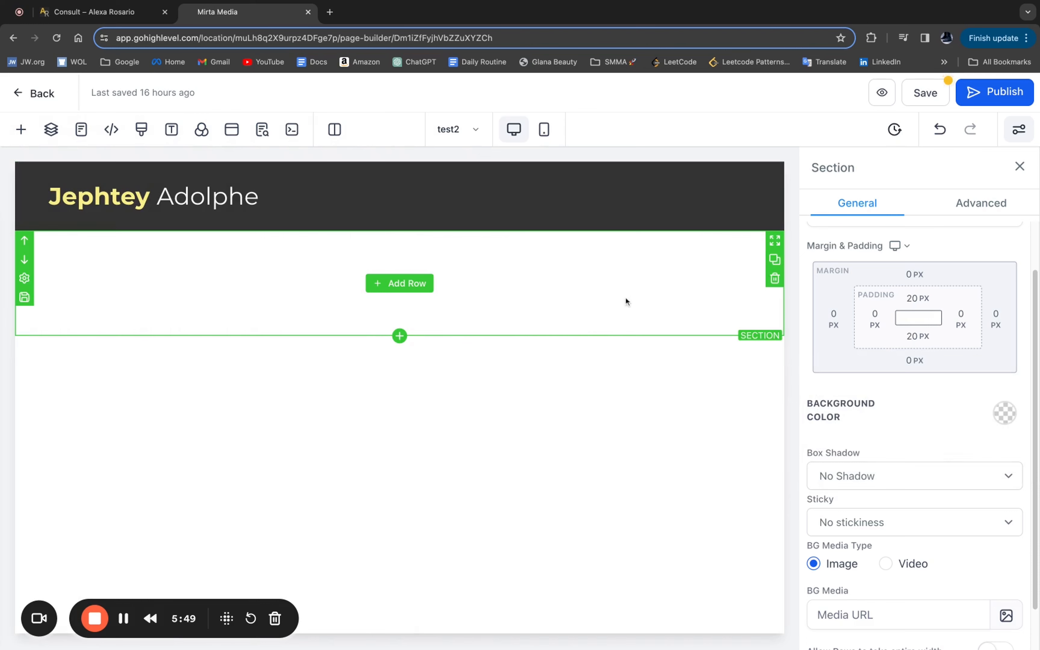
- Compare the reference page's background, and give the new section a custom pale cream background color
click(111, 12)
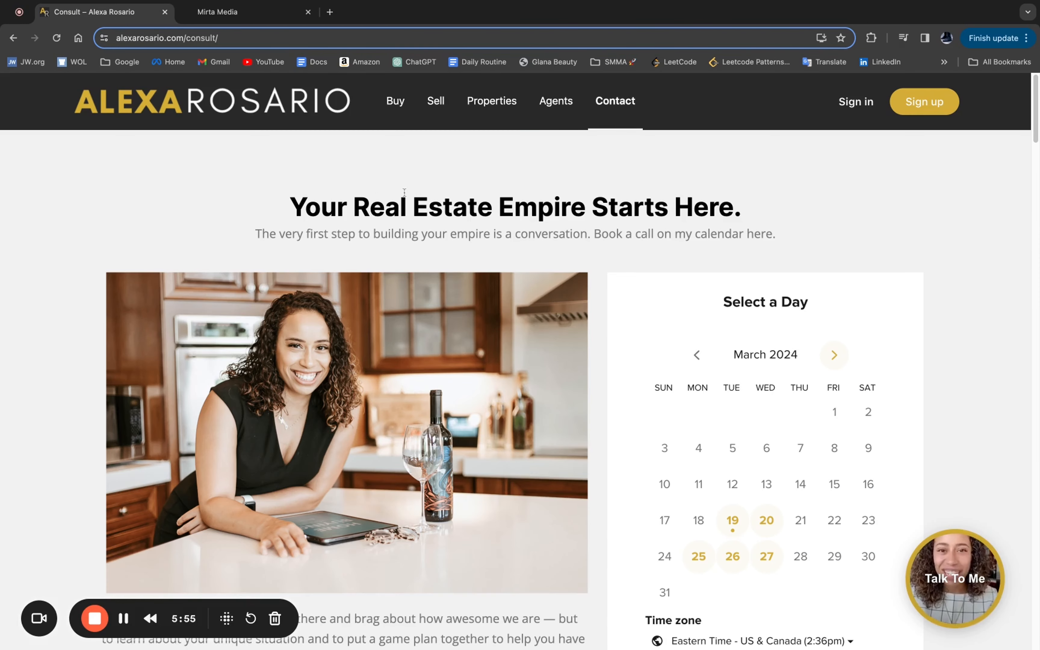
click(270, 13)
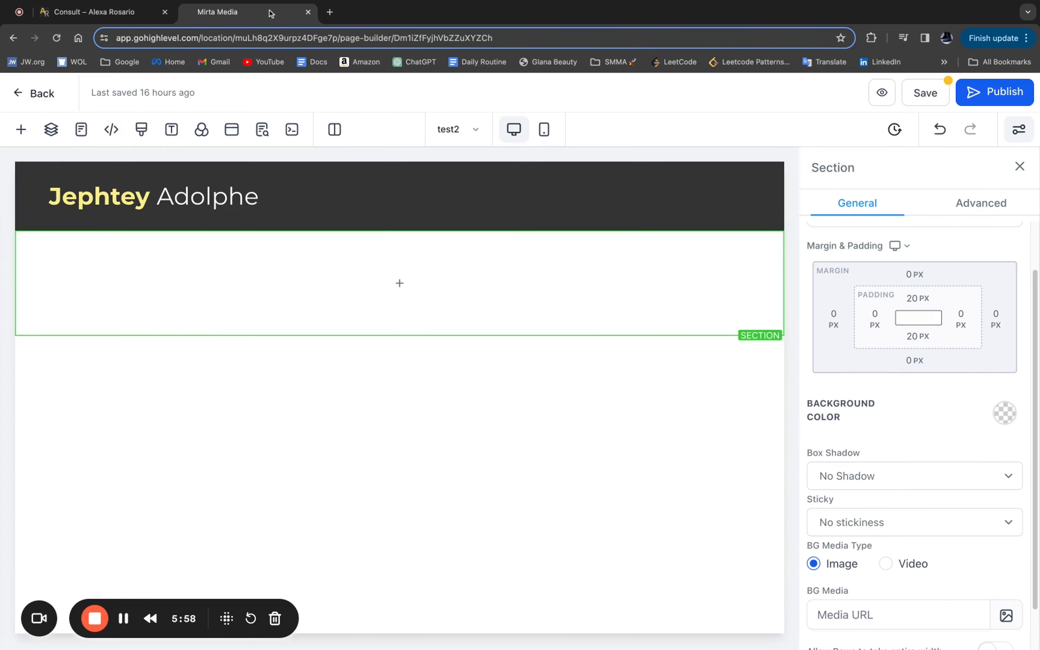
click(1008, 413)
click(959, 551)
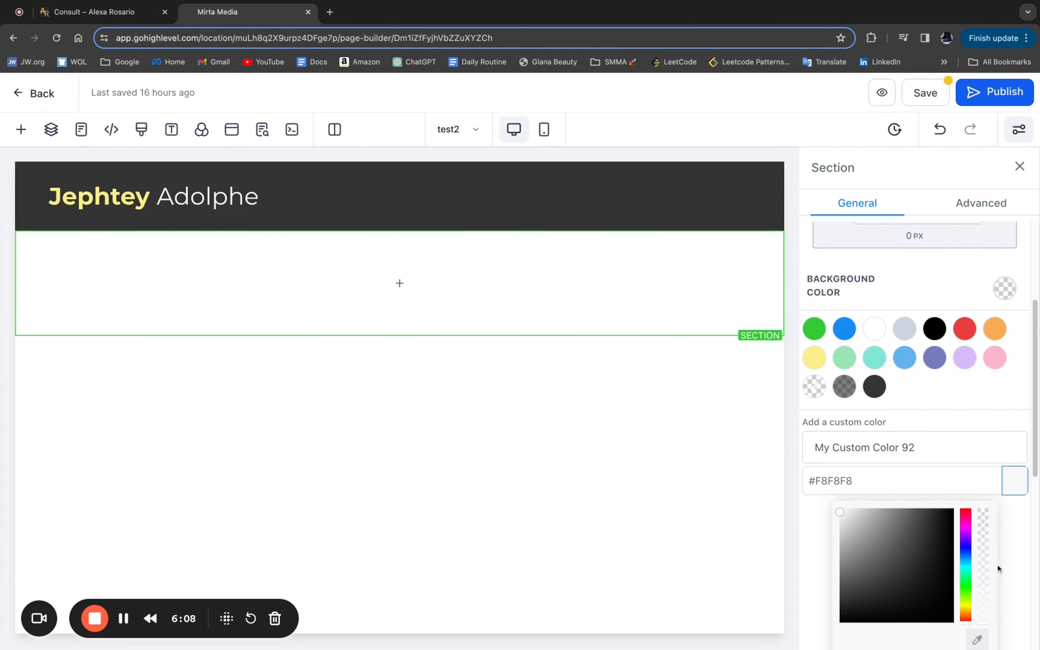
drag(966, 609, 967, 606)
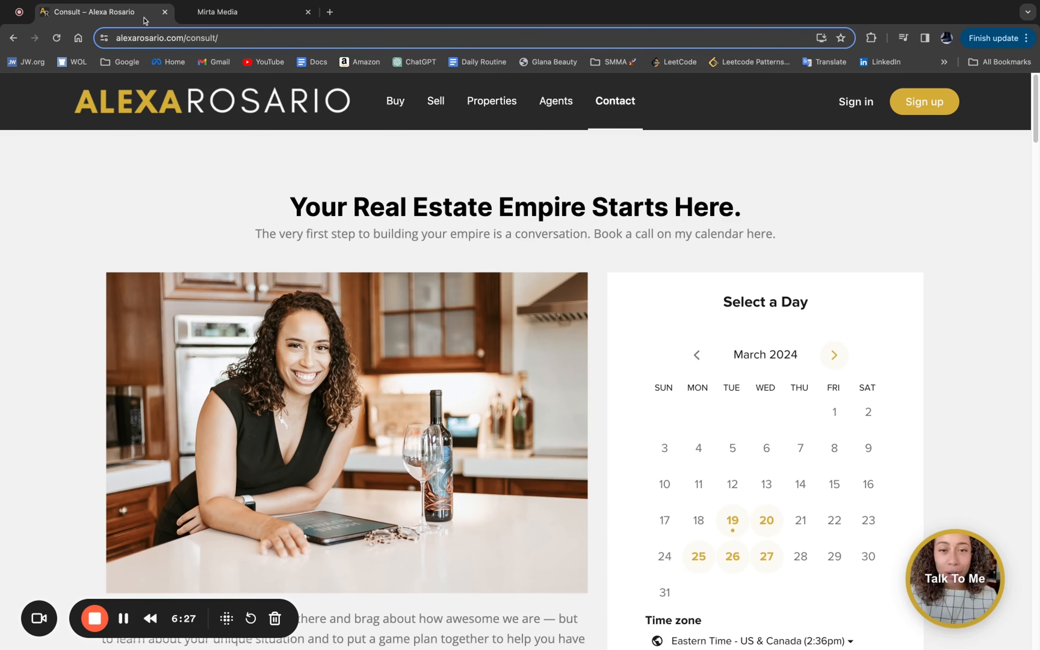
drag(348, 207, 287, 183)
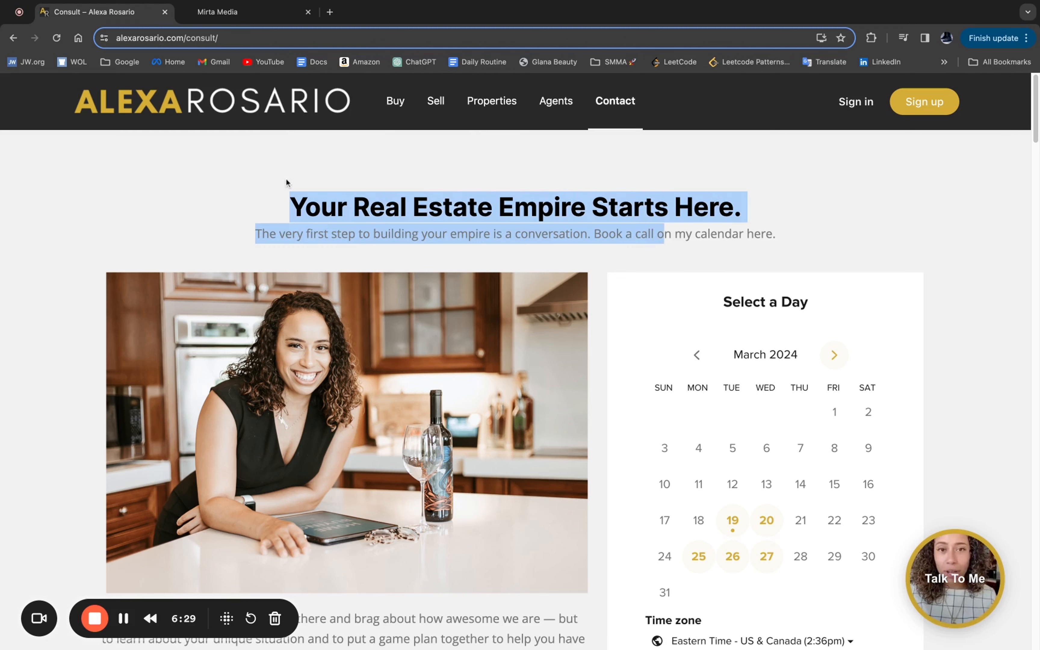
click(217, 12)
click(373, 222)
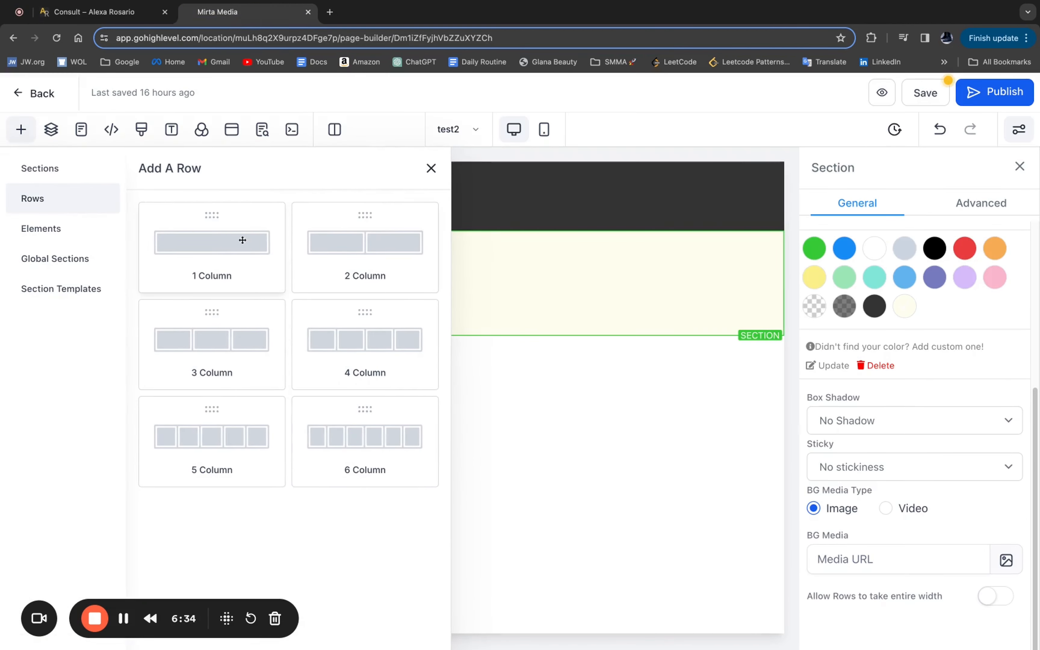
click(371, 341)
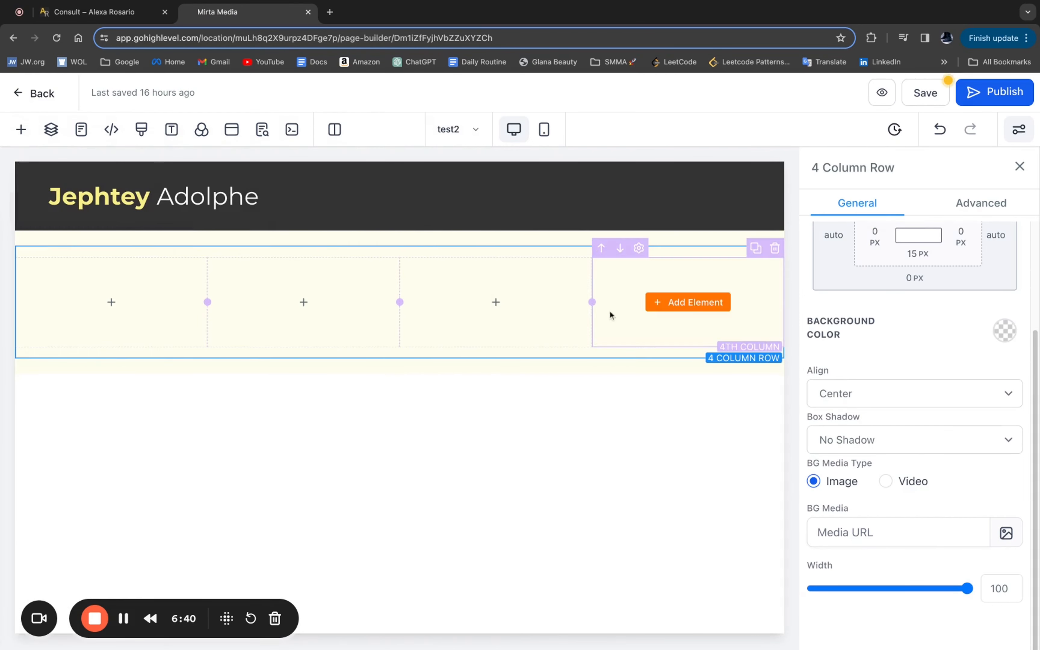
click(940, 129)
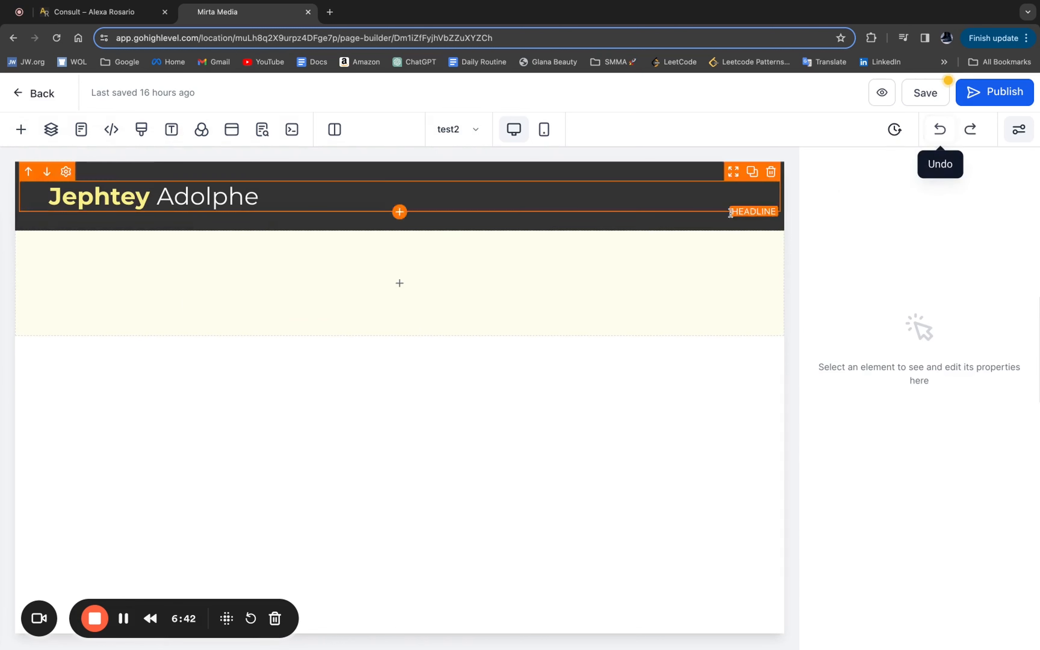
- Add a one-column row to the cream section with a headline reading "Your Real Estate Empire Starts Here."
click(382, 286)
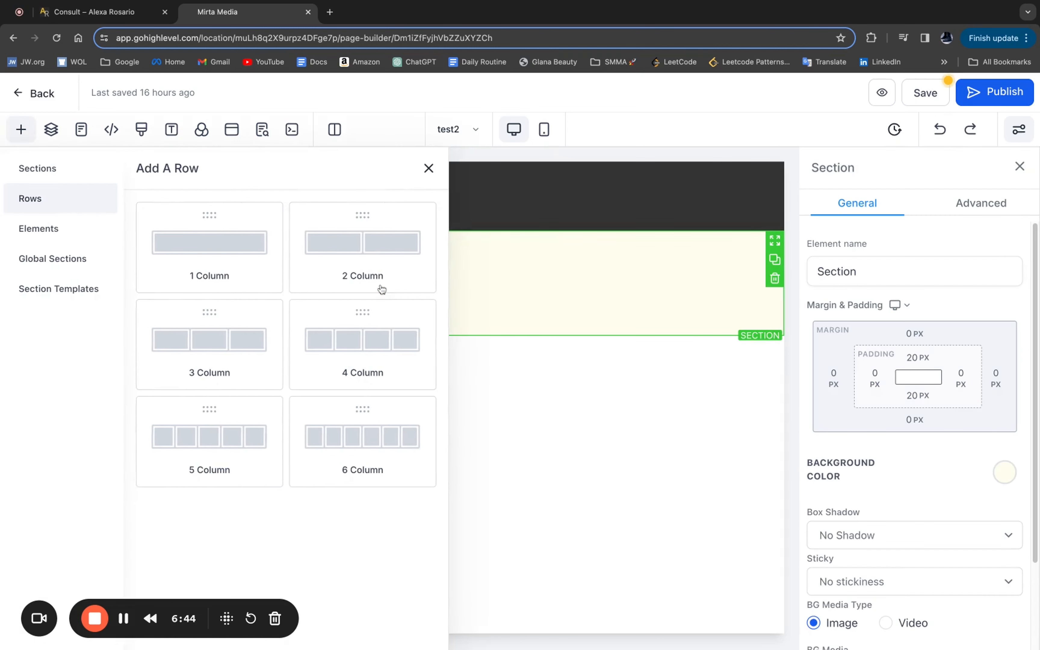
click(239, 251)
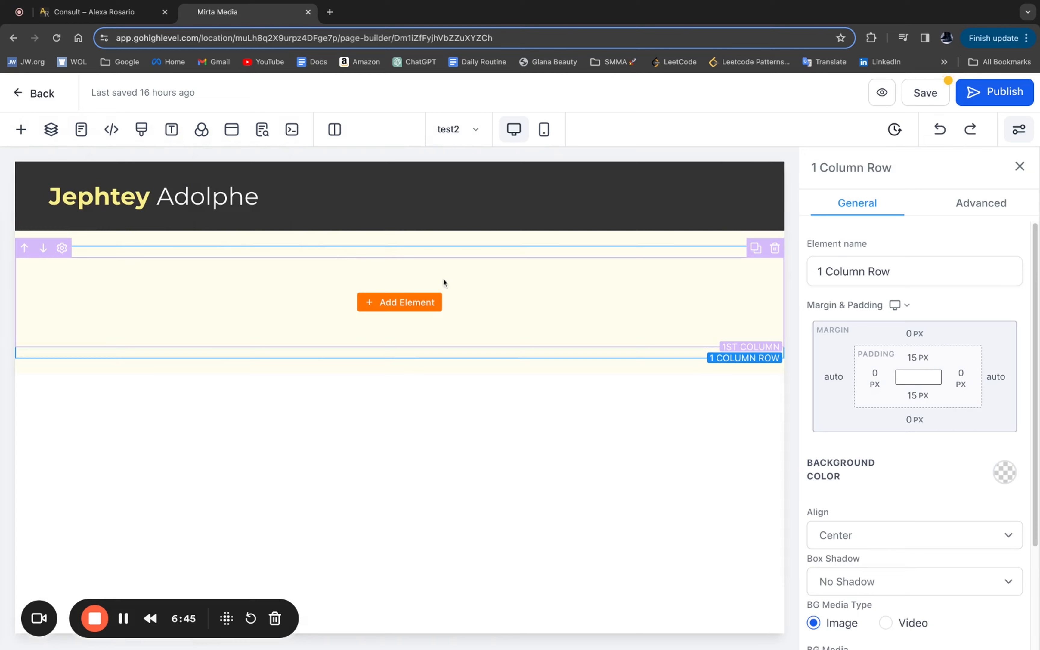
click(411, 303)
click(206, 291)
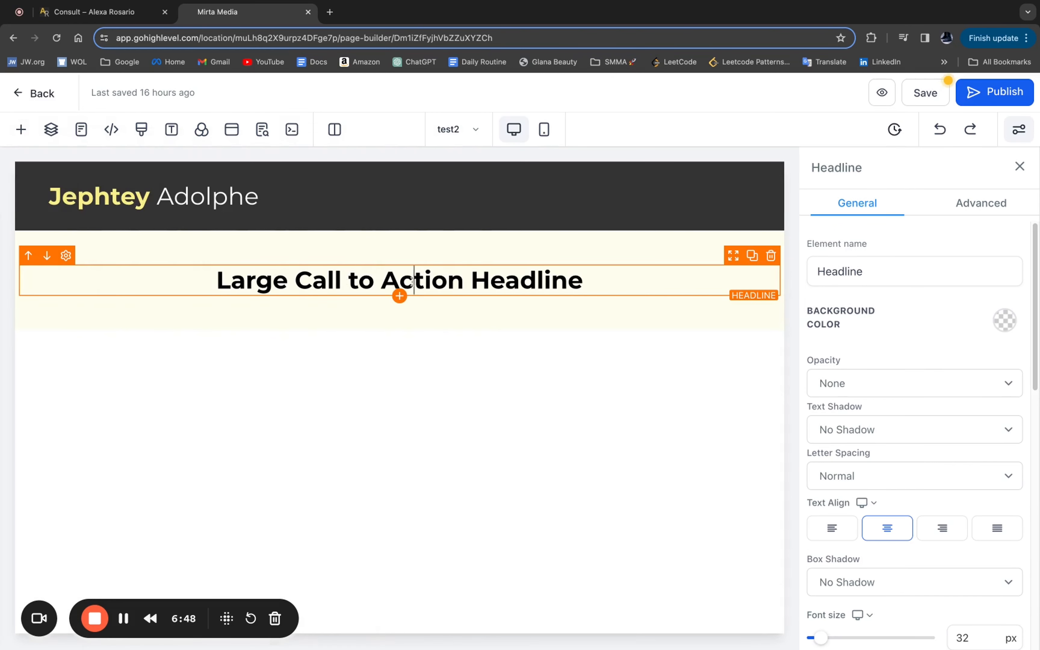
triple_click(412, 282)
text(Your )
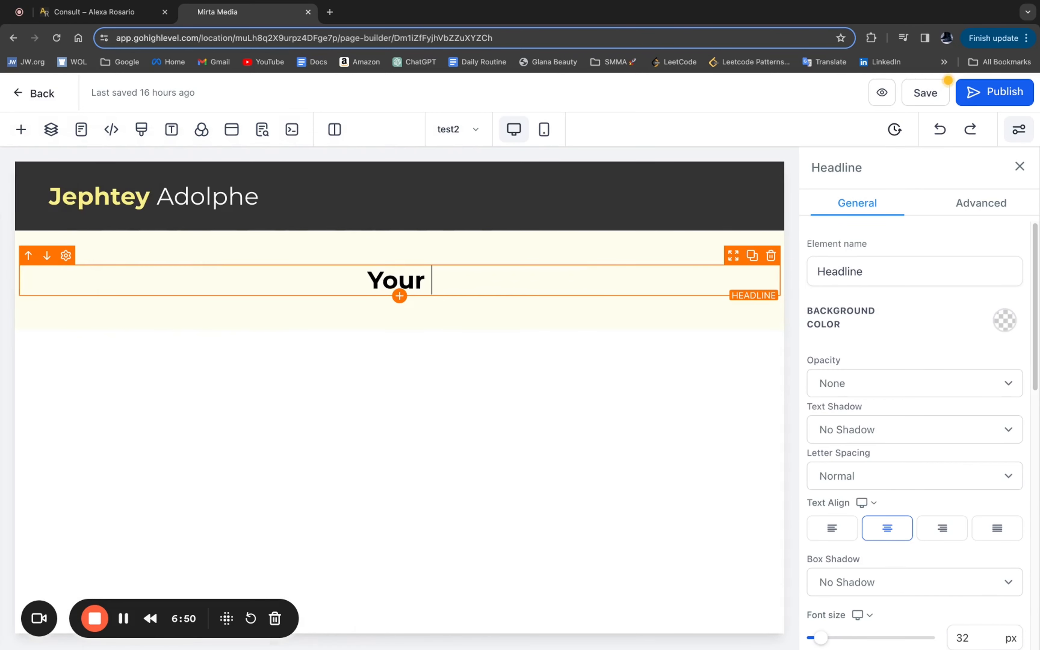
text(Real Estate Empire Starts Here.)
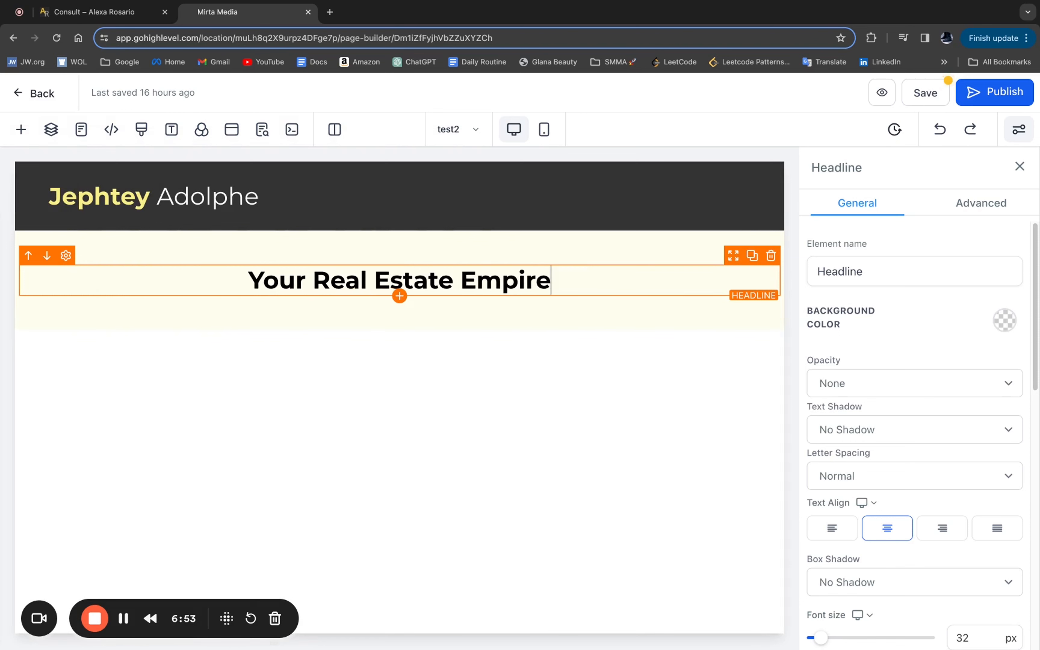
- Add a sub-headline under the headline reading "The very first step to building your empire is a conversation. Book a call on my calendar below."
click(399, 296)
click(278, 295)
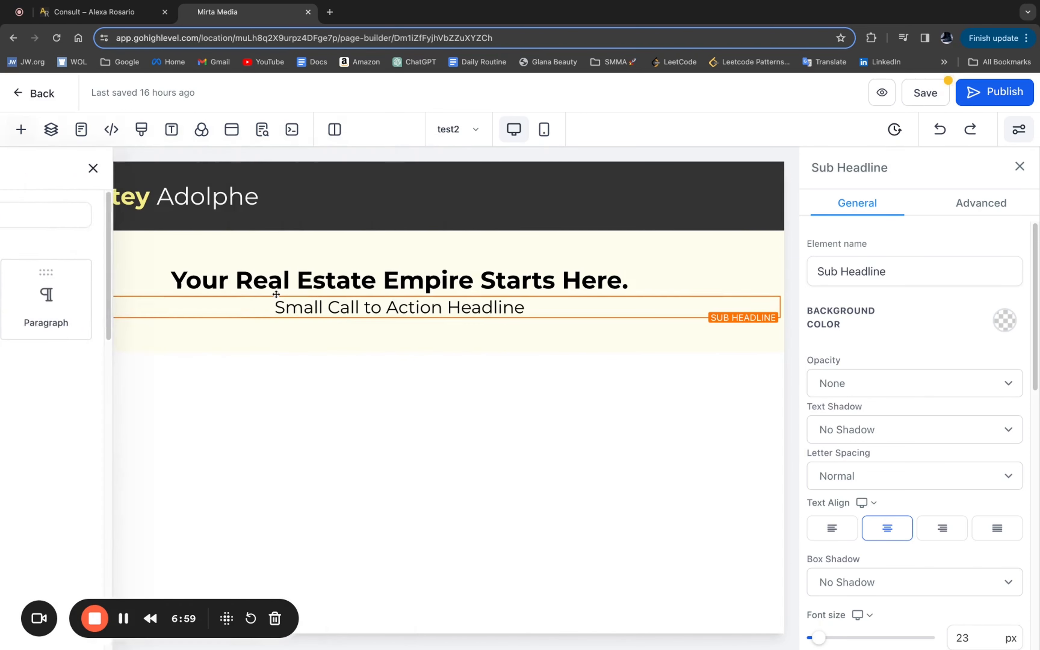
triple_click(416, 306)
text(The very first step to buildig)
key(BackSpace)
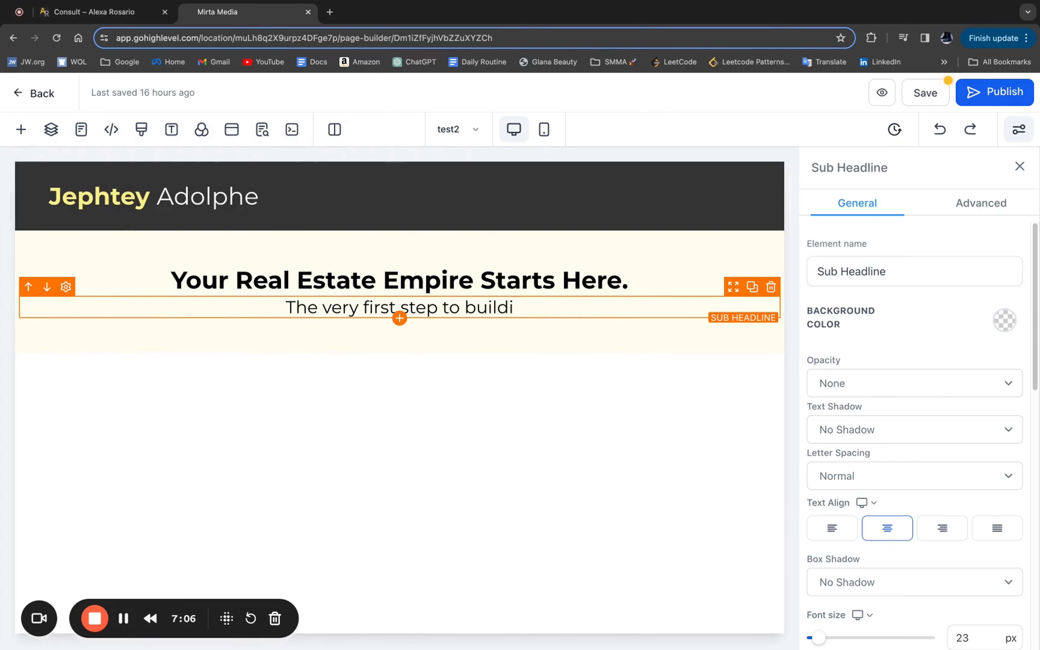
text(ng your empire is a conversation. Book a call on my calendar below)
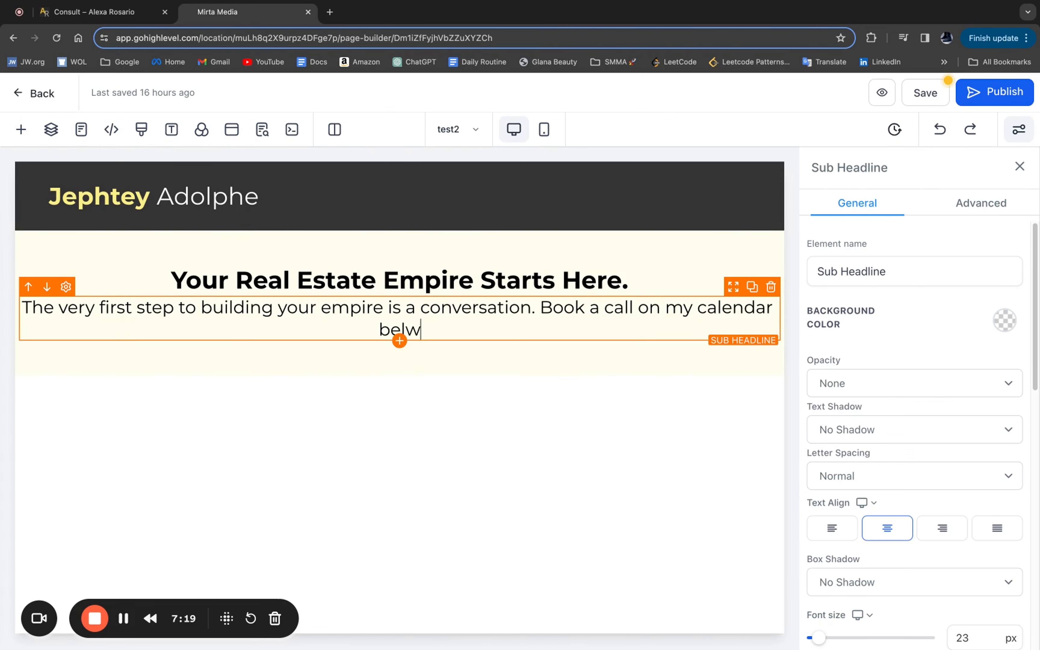
text(.)
- Set the sub-headline's font size to 15 px and the main section headline's font size to 30 px
scroll(873, 414, down, 2)
drag(820, 581, 819, 587)
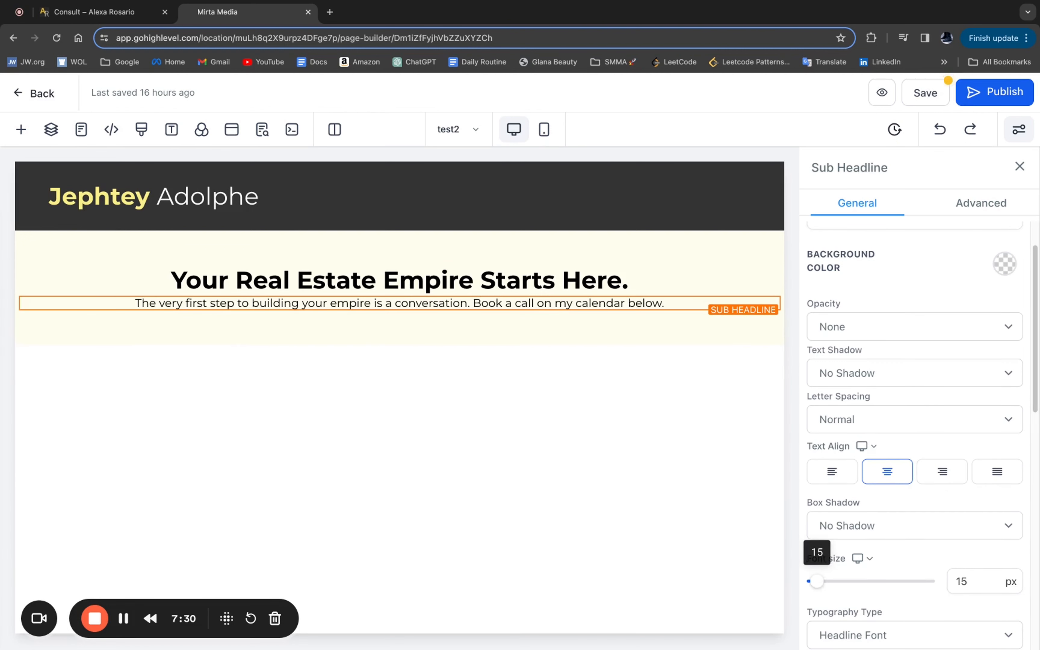
click(428, 282)
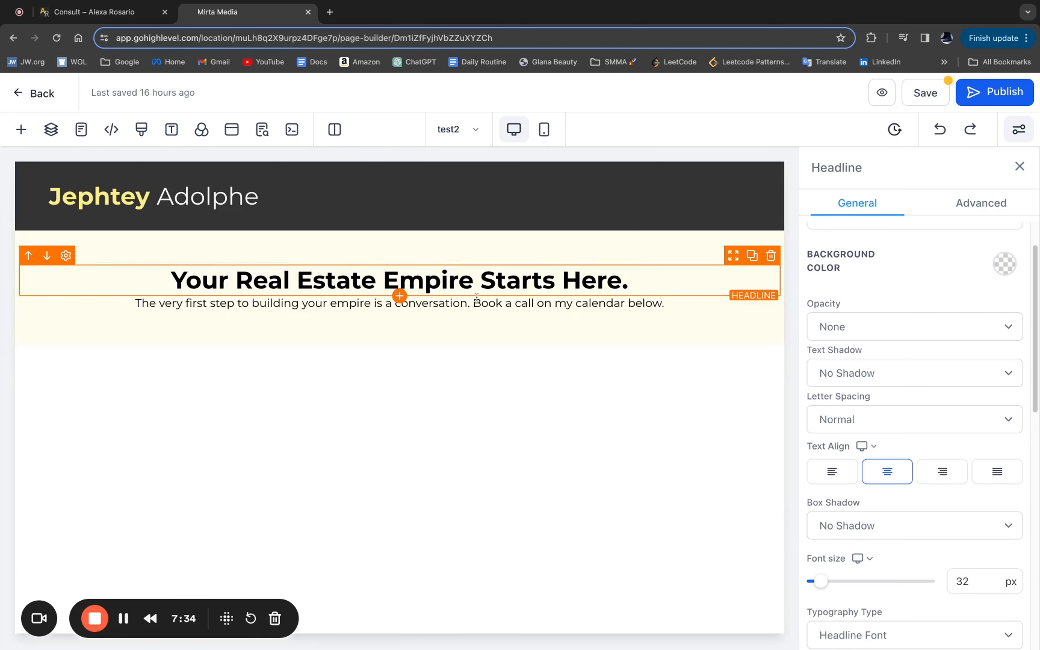
drag(821, 581, 819, 581)
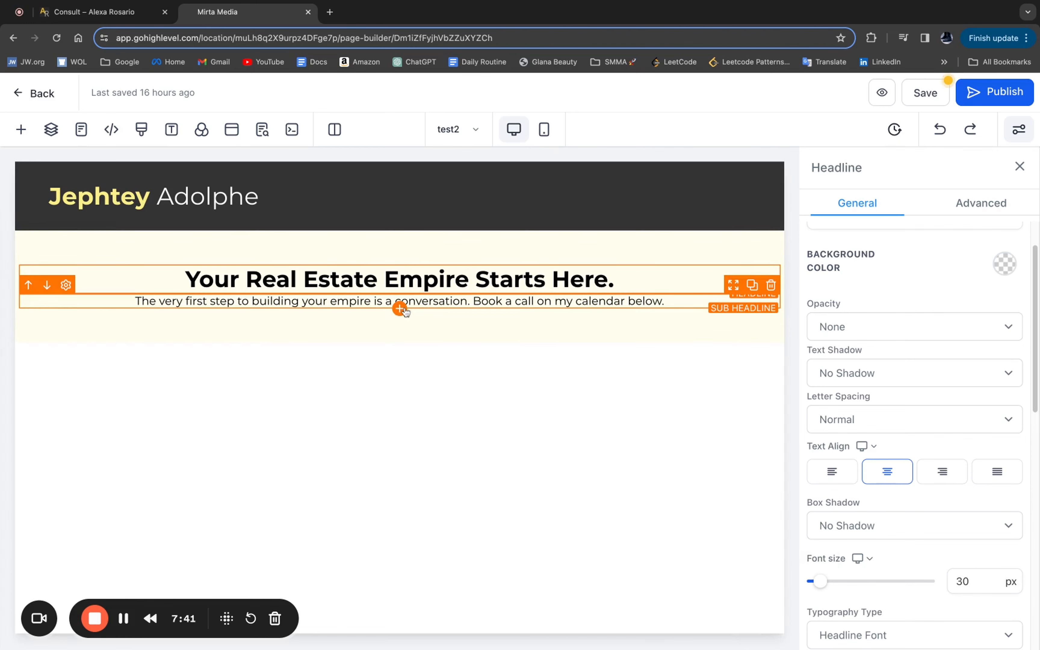
- Check the reference page's photo and calendar layout, and add a two-column row below the headline row
click(109, 13)
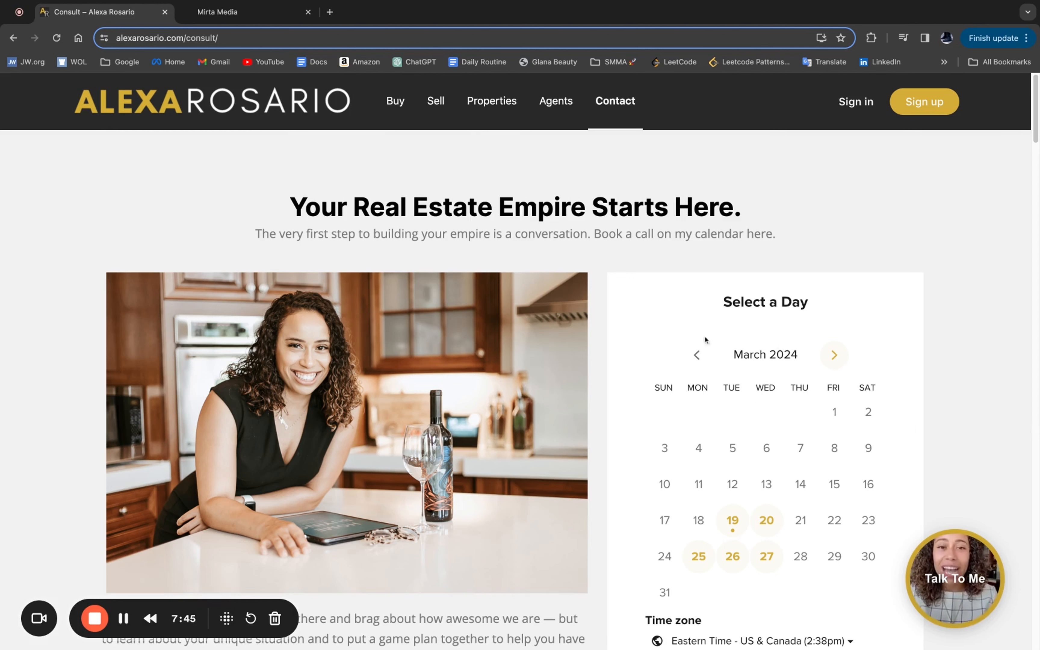
click(274, 12)
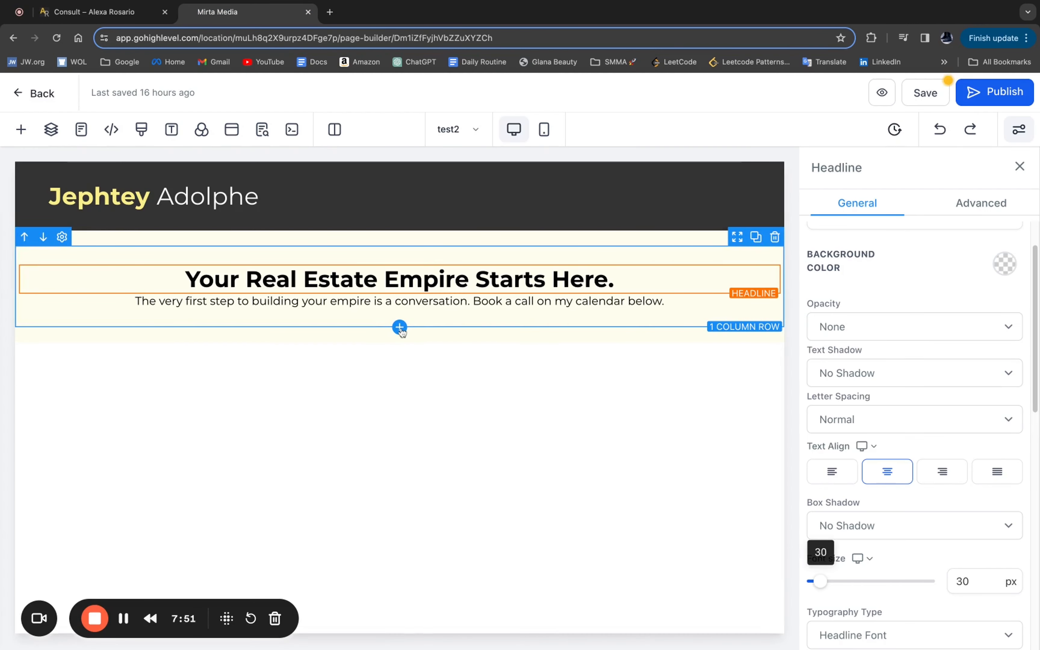
click(400, 328)
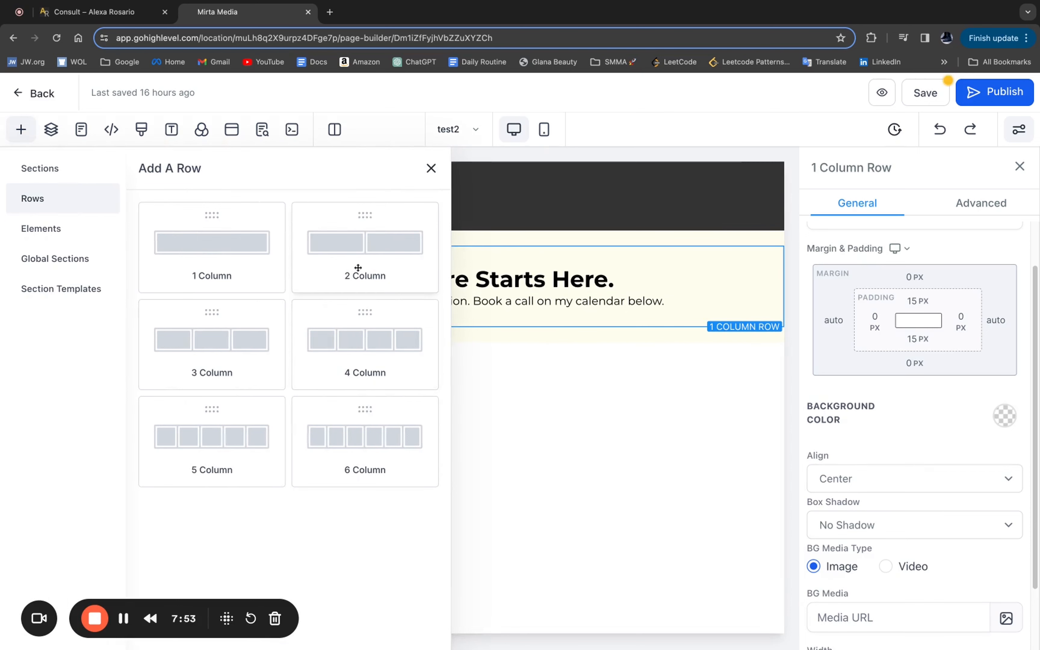
click(358, 268)
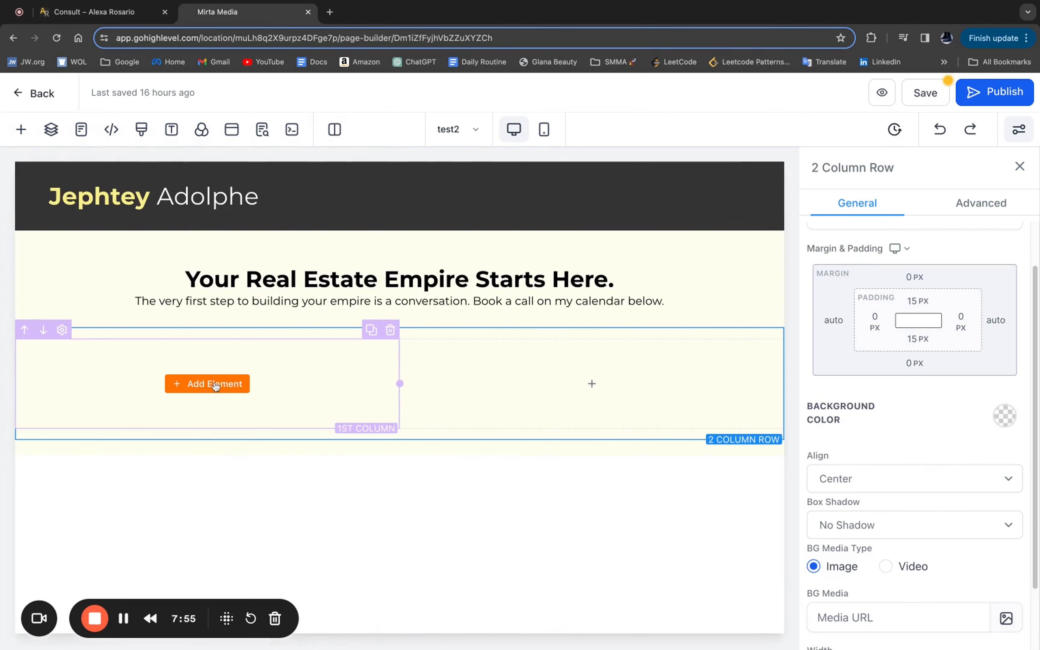
- Add an image element to the first column and fill it with the portrait photo of the man in a grey suit
click(216, 384)
scroll(246, 404, down, 8)
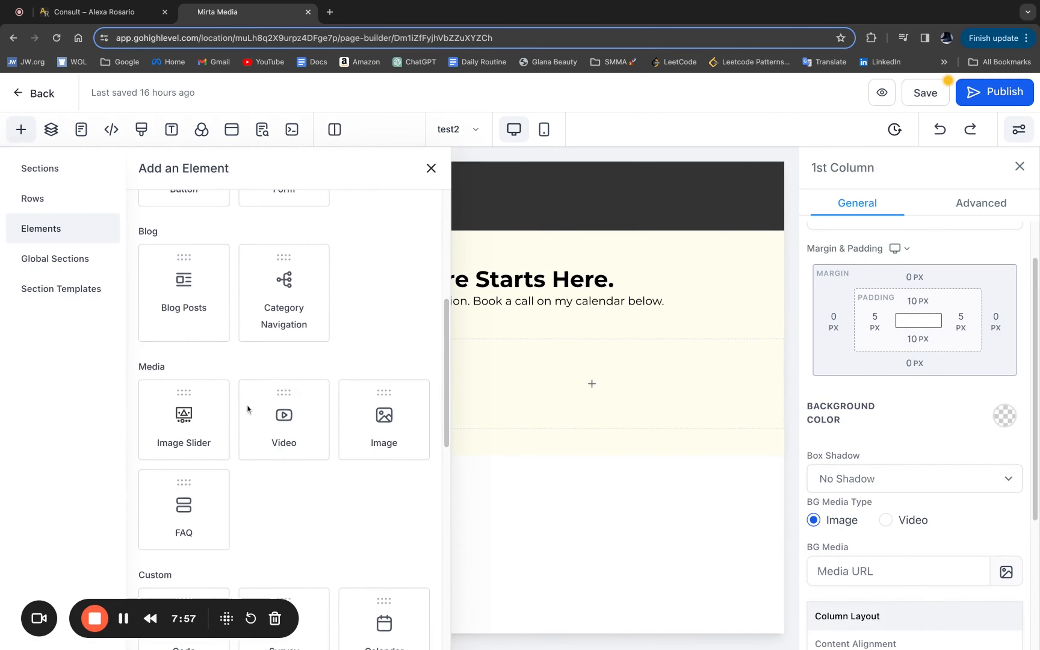
click(384, 420)
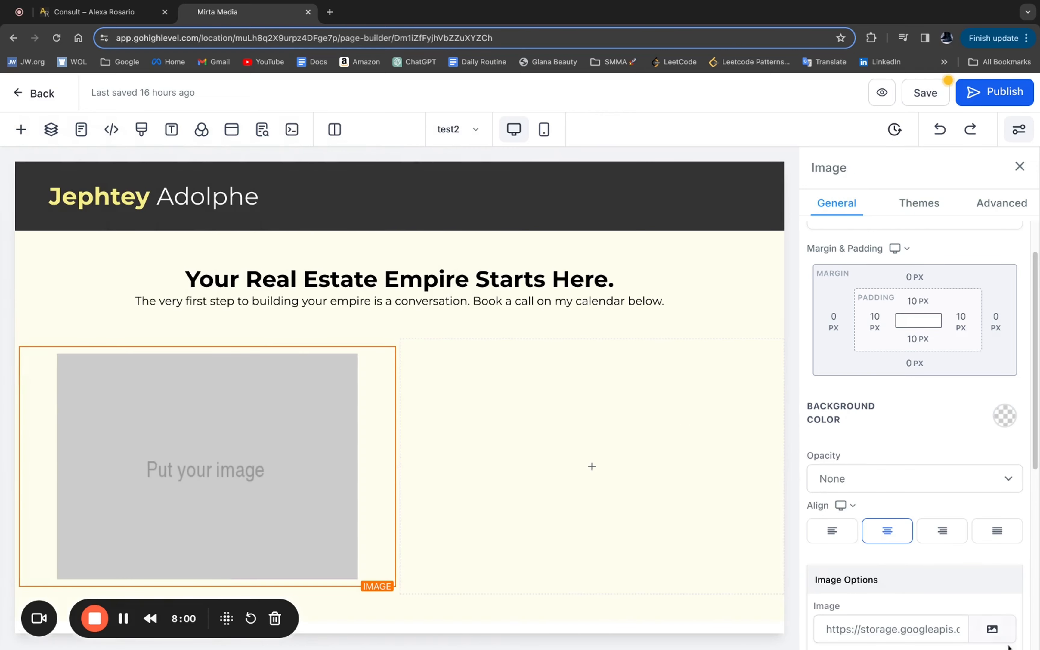
scroll(968, 566, down, 2)
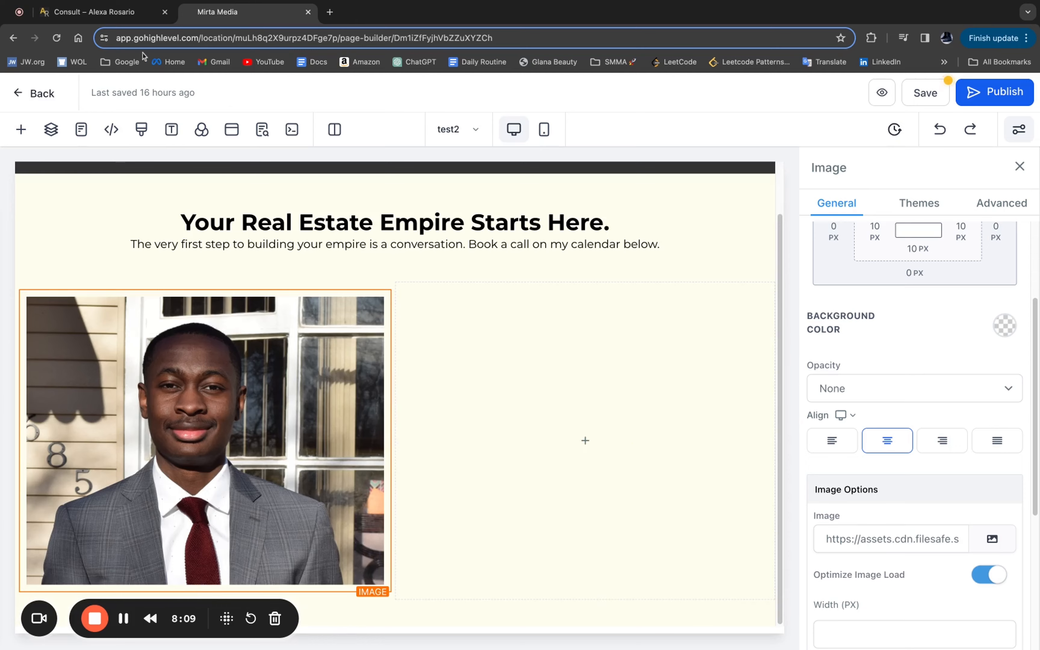
- Add a paragraph below the photo with the reference page's text, from "Our call together isn't for me" to "an extraordinary experience."
click(103, 12)
scroll(294, 300, down, 3)
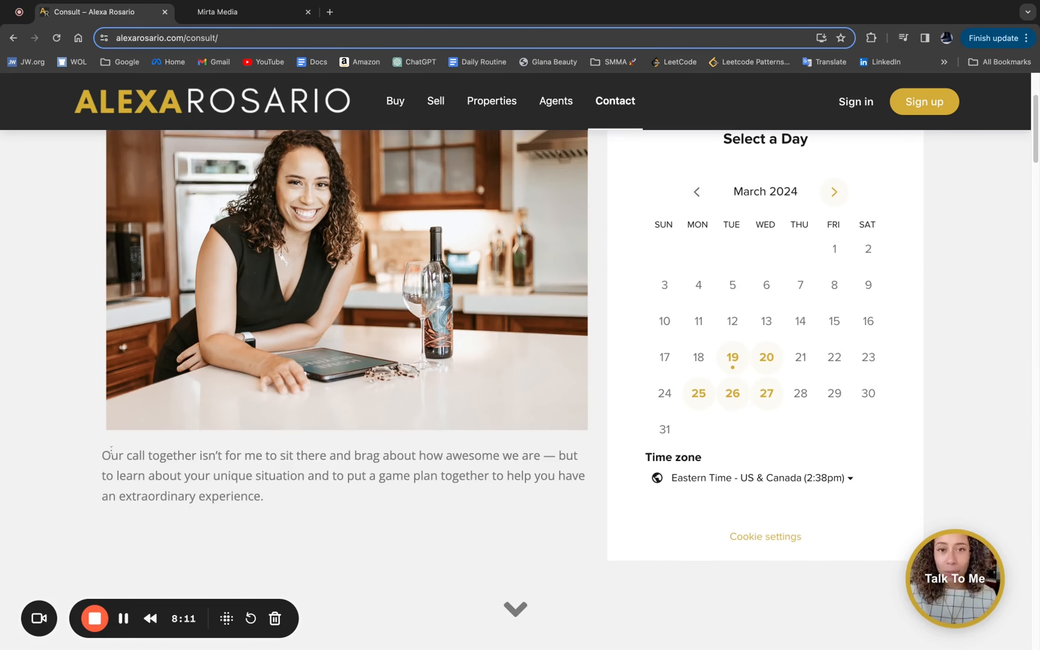
drag(103, 454, 261, 496)
click(336, 492)
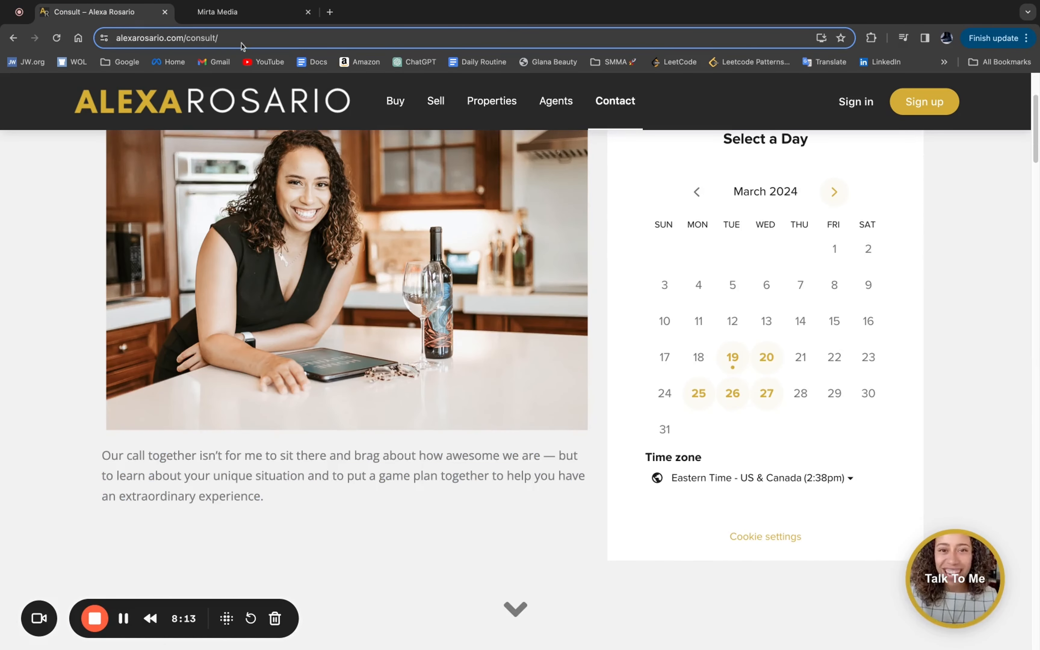
click(218, 12)
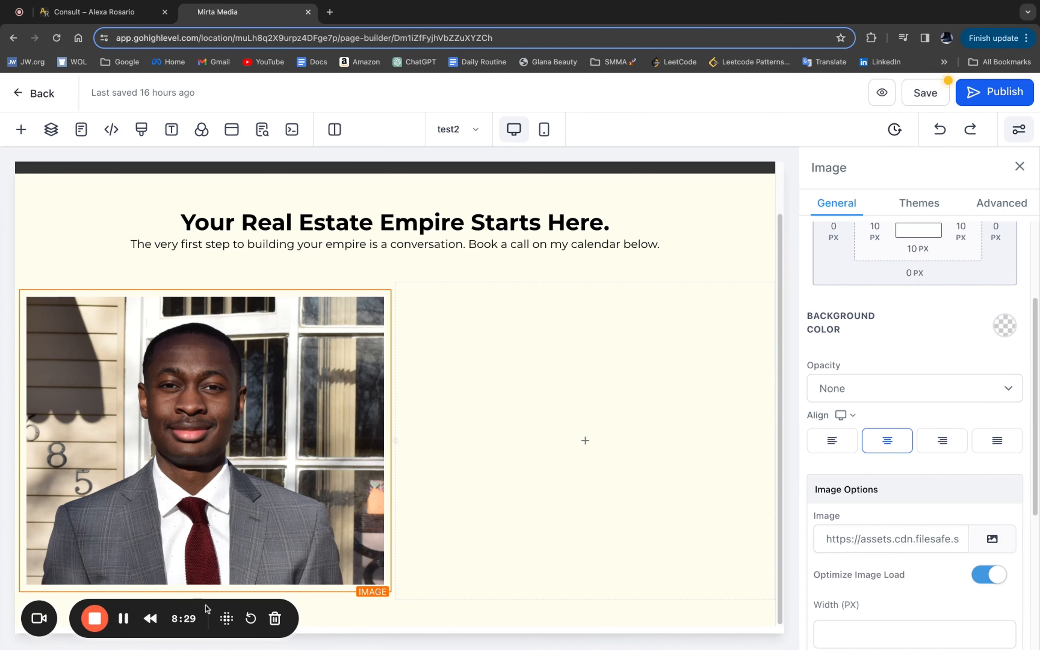
click(205, 592)
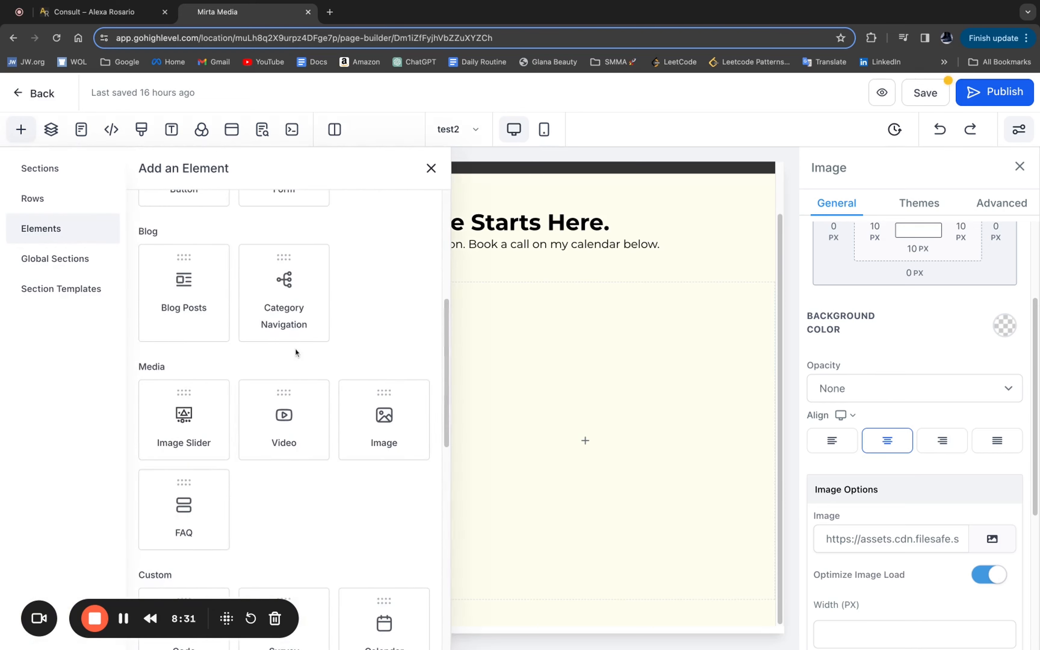
scroll(295, 351, up, 5)
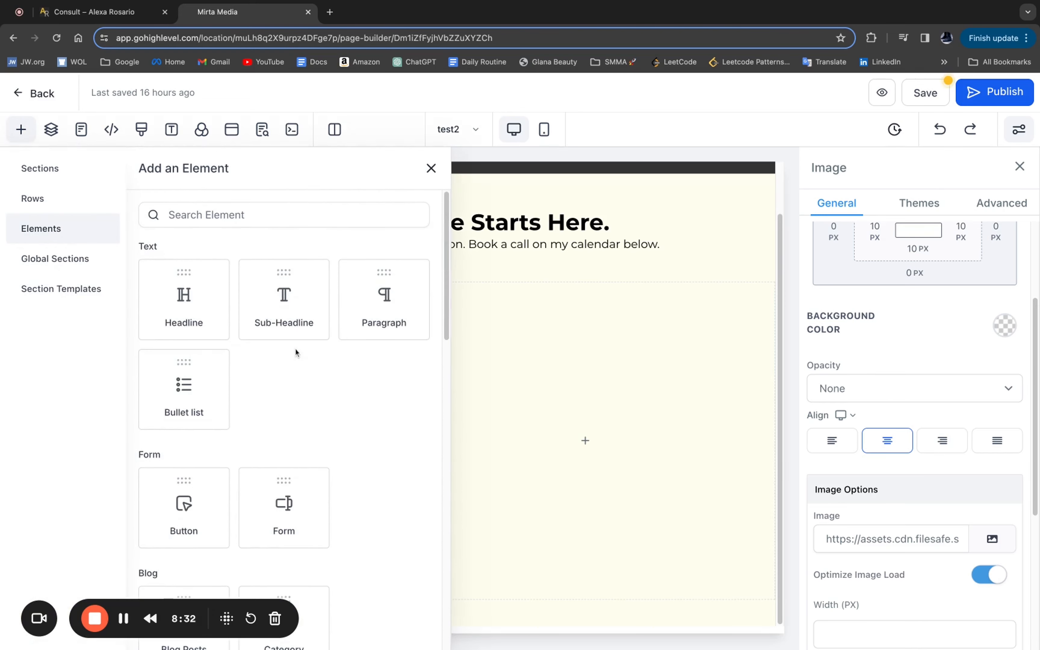
click(378, 318)
key(super+Tab)
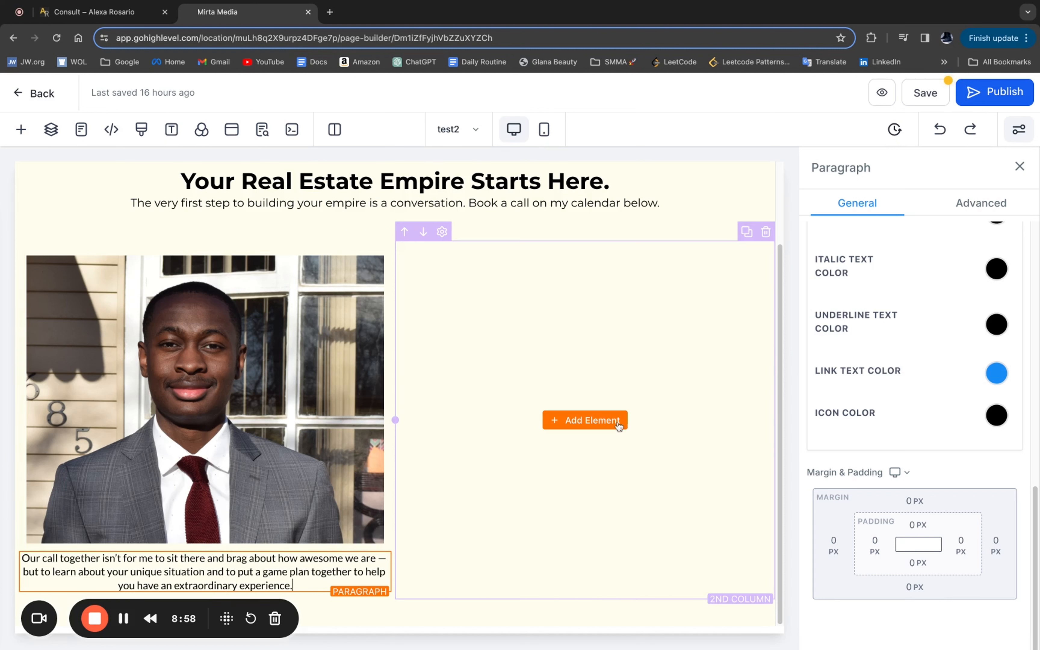
- Check the reference page's booking calendar, and open the Strategy Call event type in Calendly
click(600, 421)
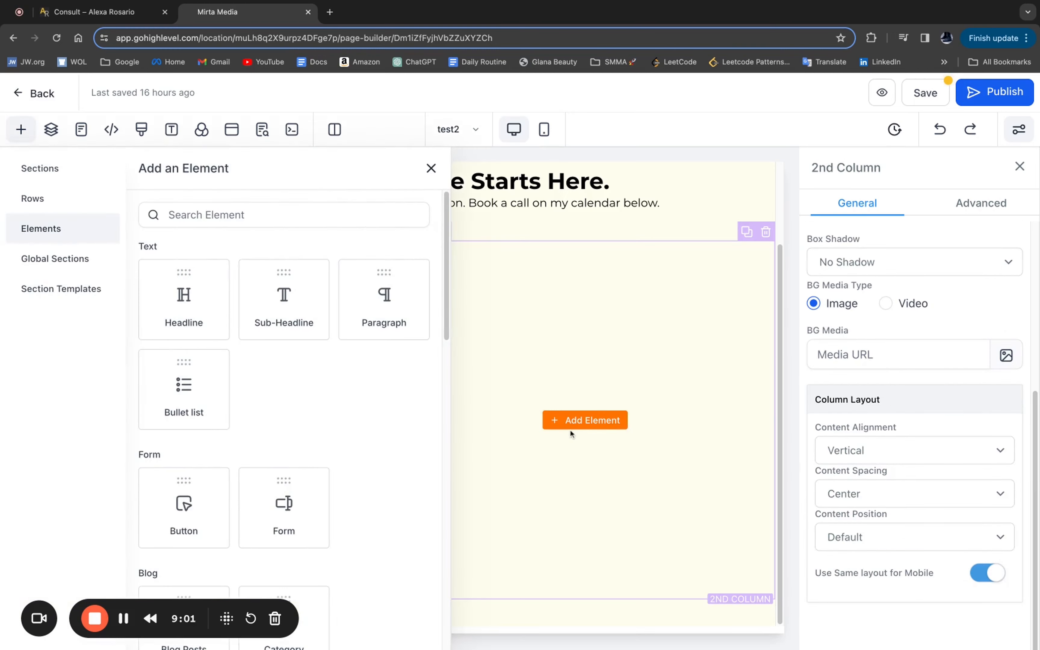
click(112, 6)
scroll(731, 327, up, 1)
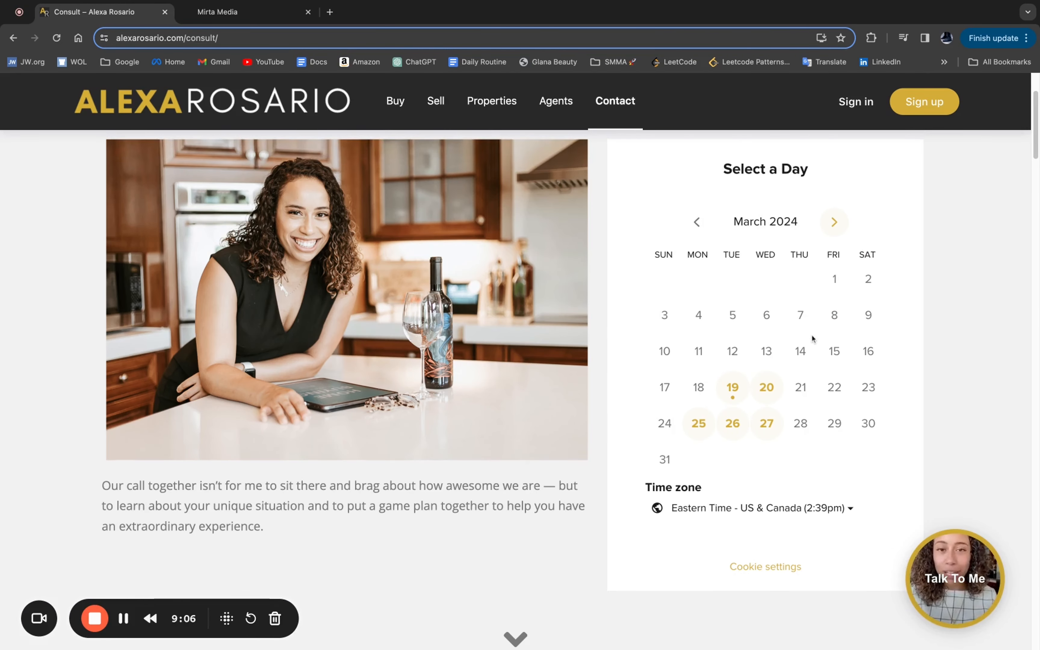
click(256, 15)
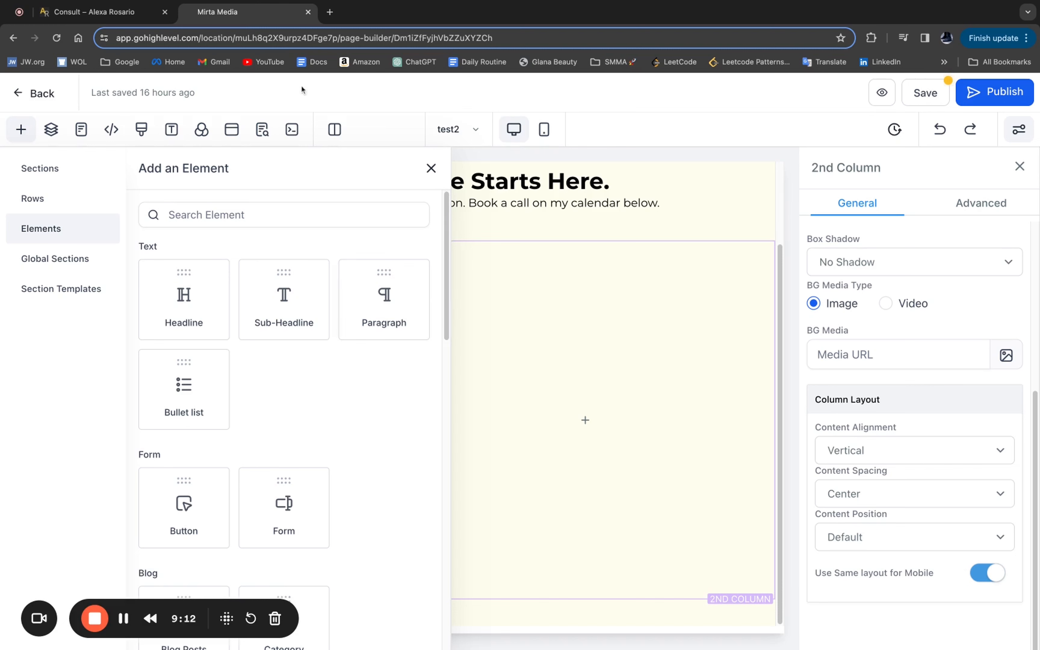
click(331, 16)
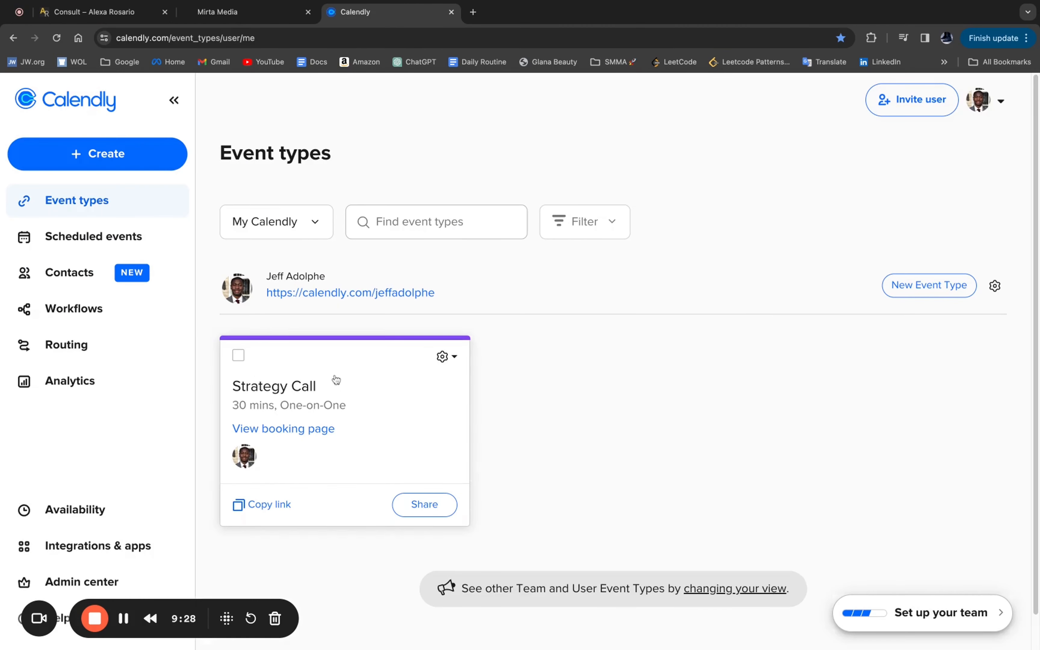
click(344, 389)
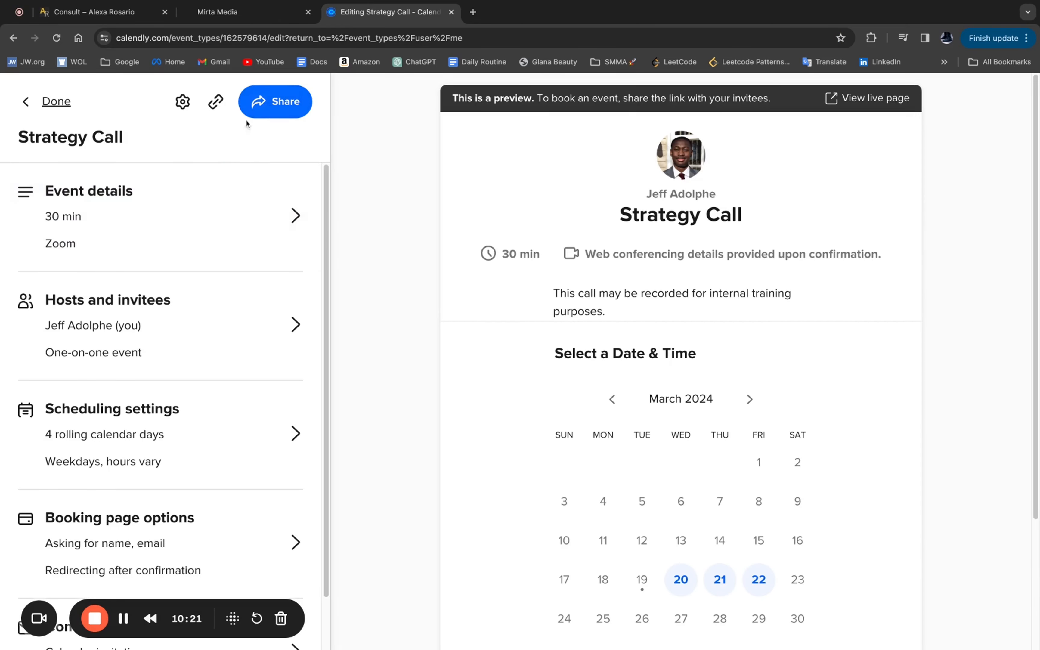
- Generate the Inline Embed code for adding the Strategy Call event to a website, and copy it
click(296, 103)
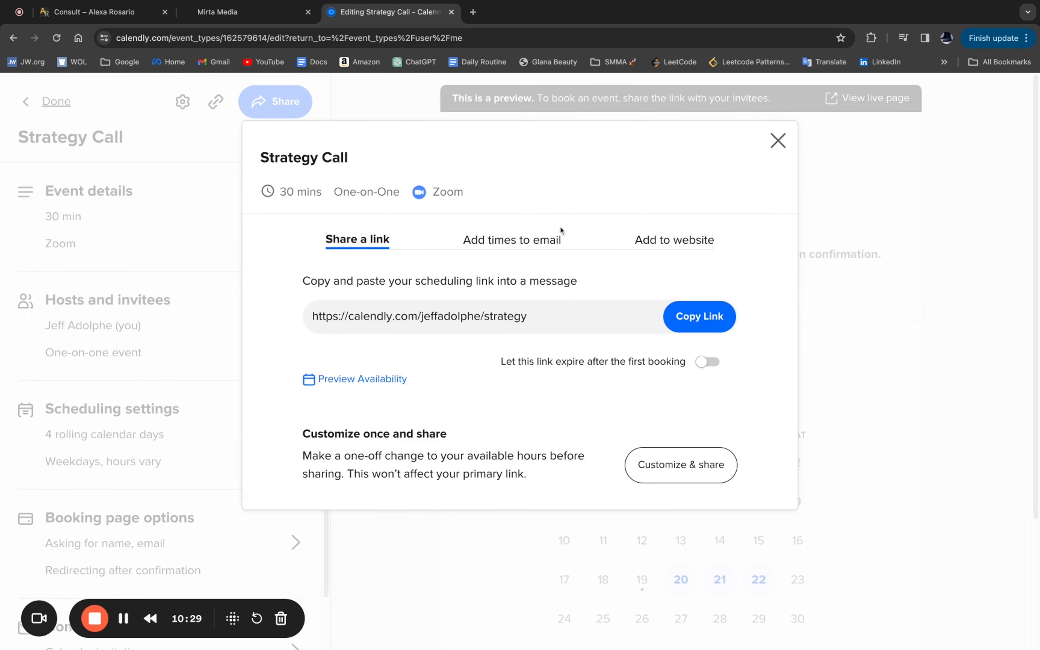
click(675, 241)
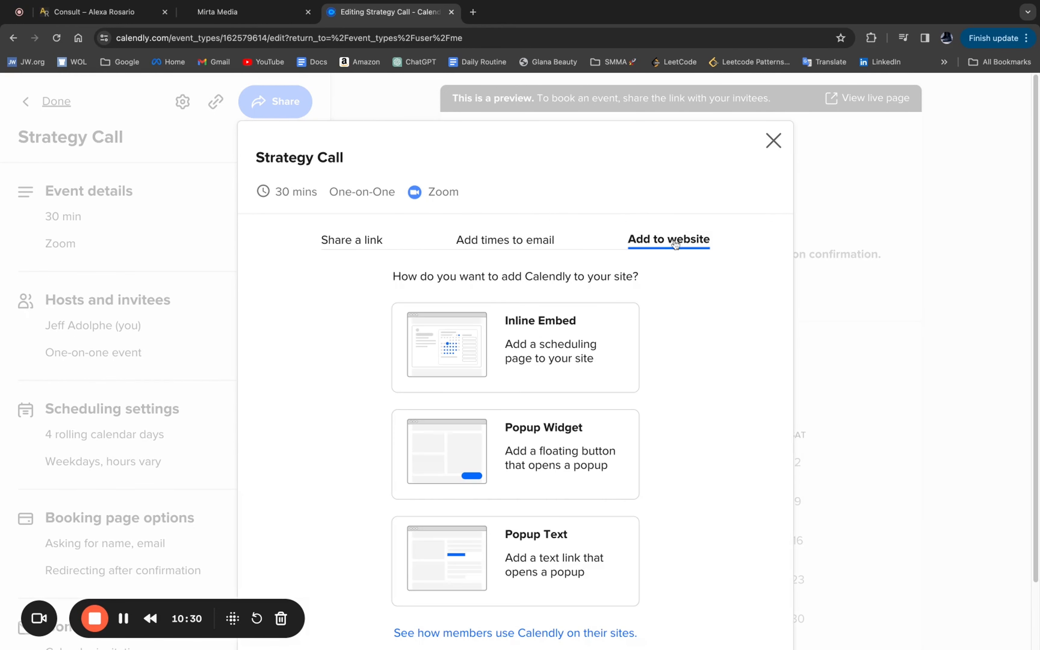
click(540, 357)
scroll(541, 356, down, 2)
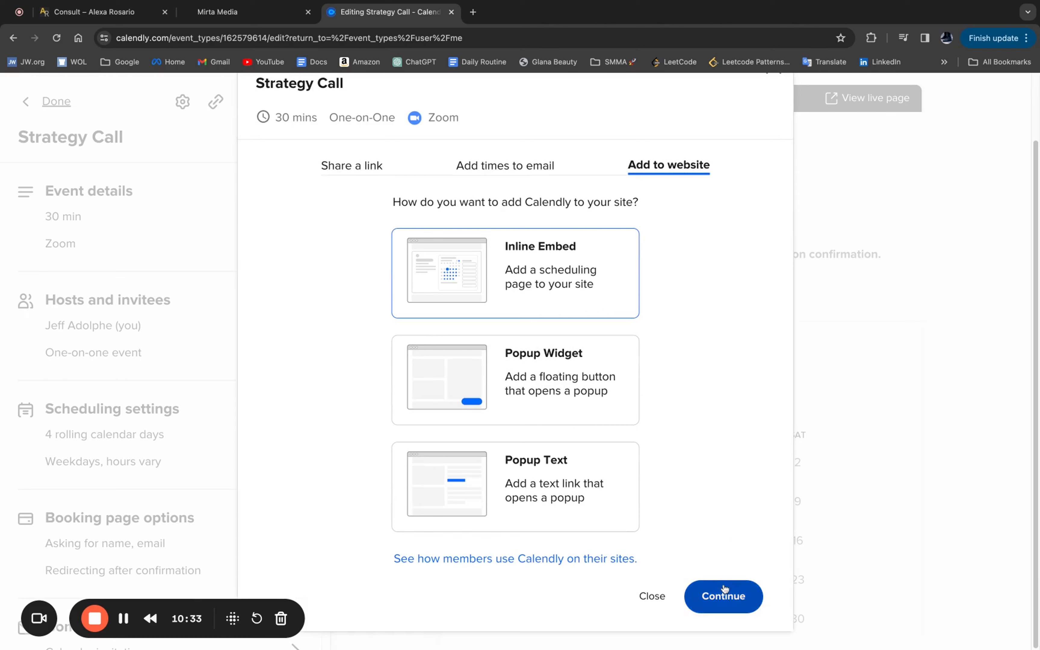
click(726, 598)
click(730, 596)
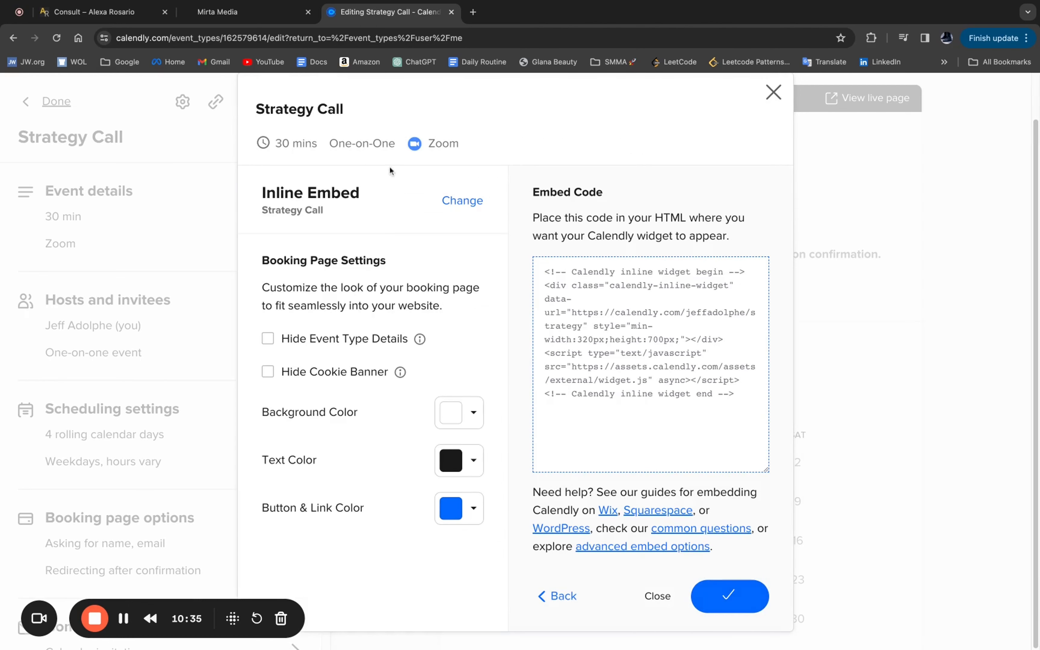
- Back in the GoHighLevel page builder, add a custom code element to the second column and save the Calendly inline widget code in it
click(223, 15)
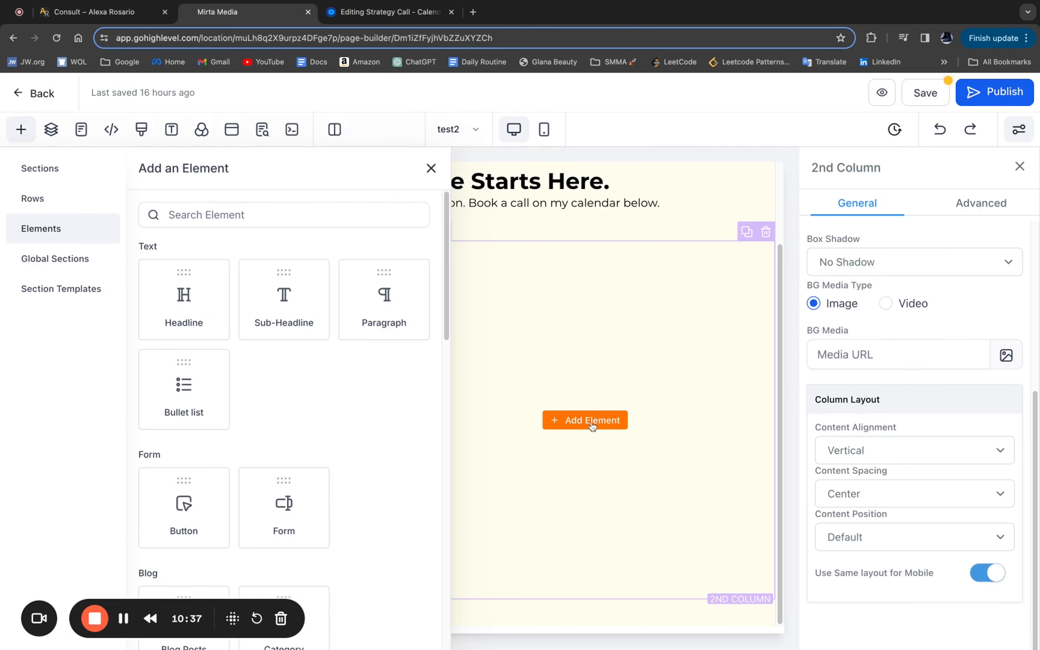
click(431, 168)
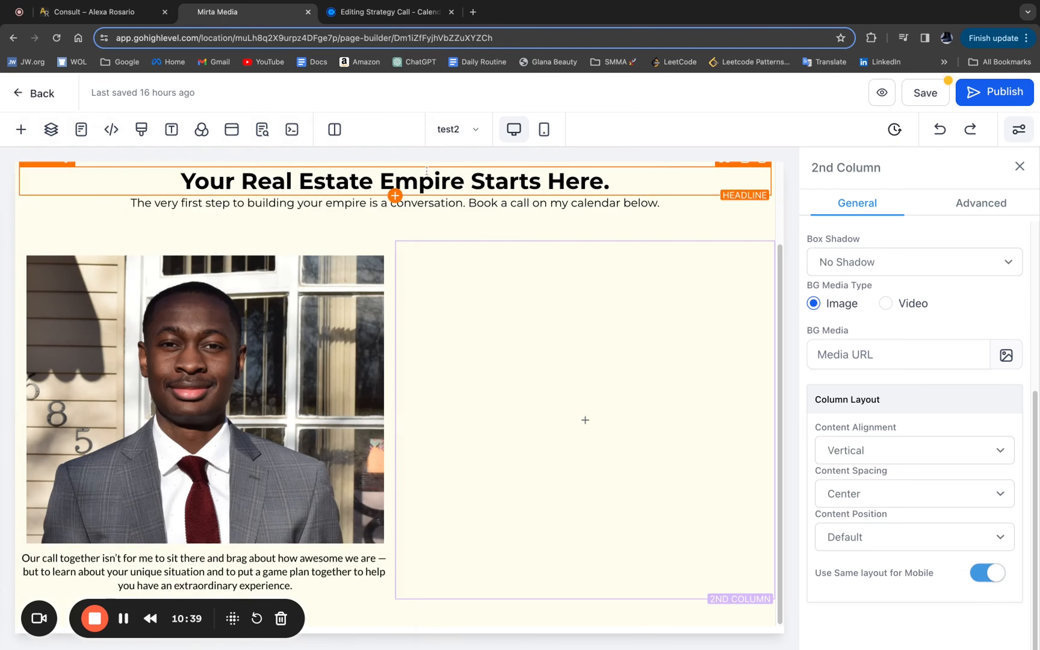
click(606, 424)
scroll(252, 360, down, 8)
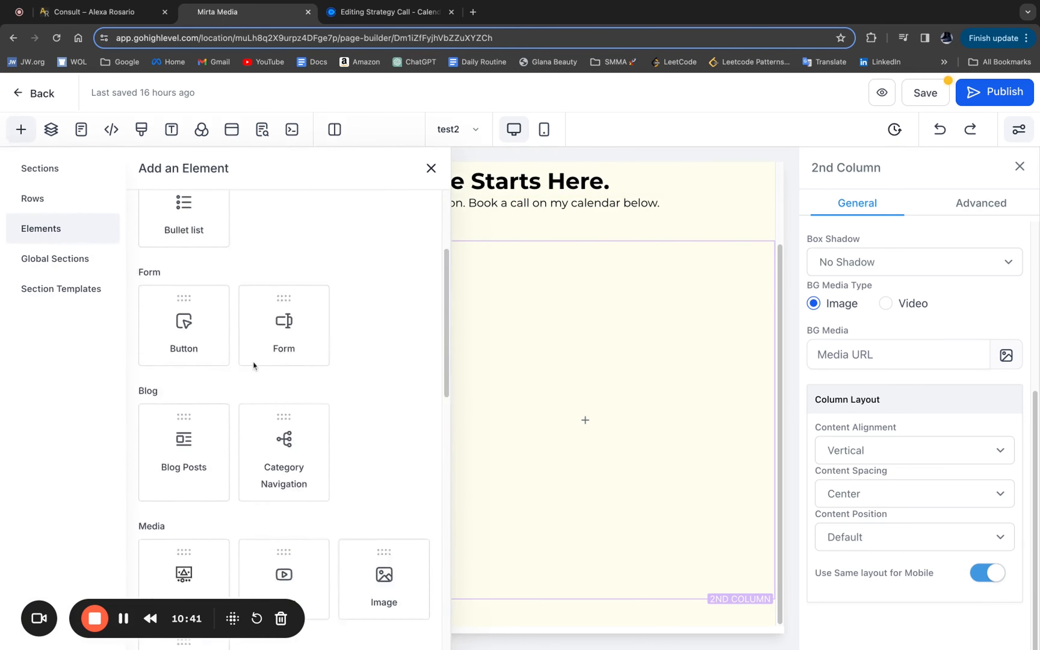
scroll(252, 361, down, 5)
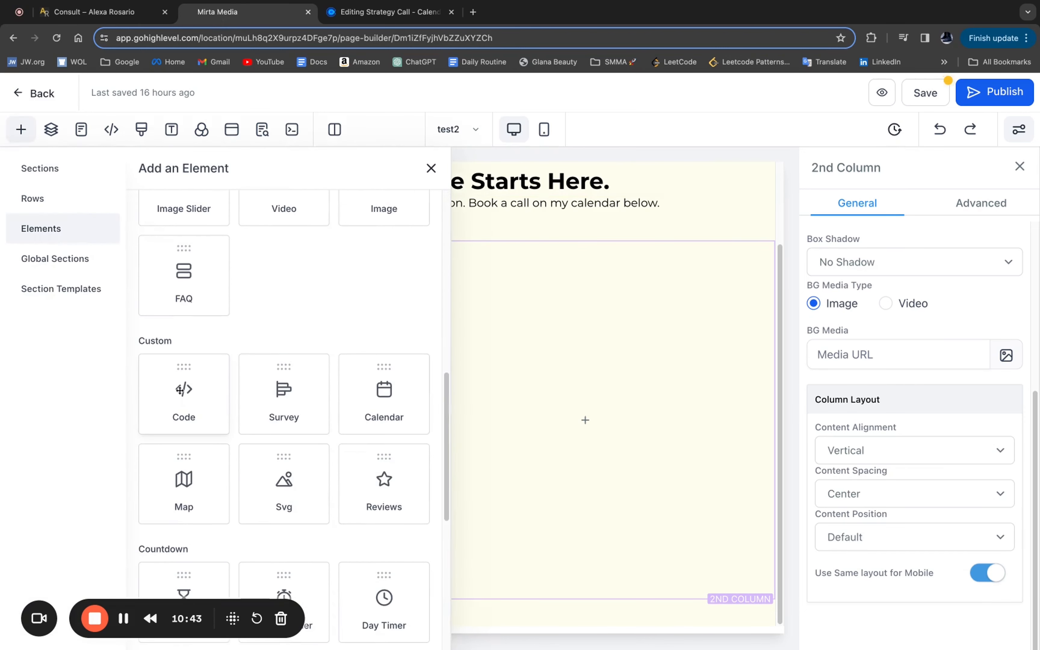
click(187, 413)
click(864, 307)
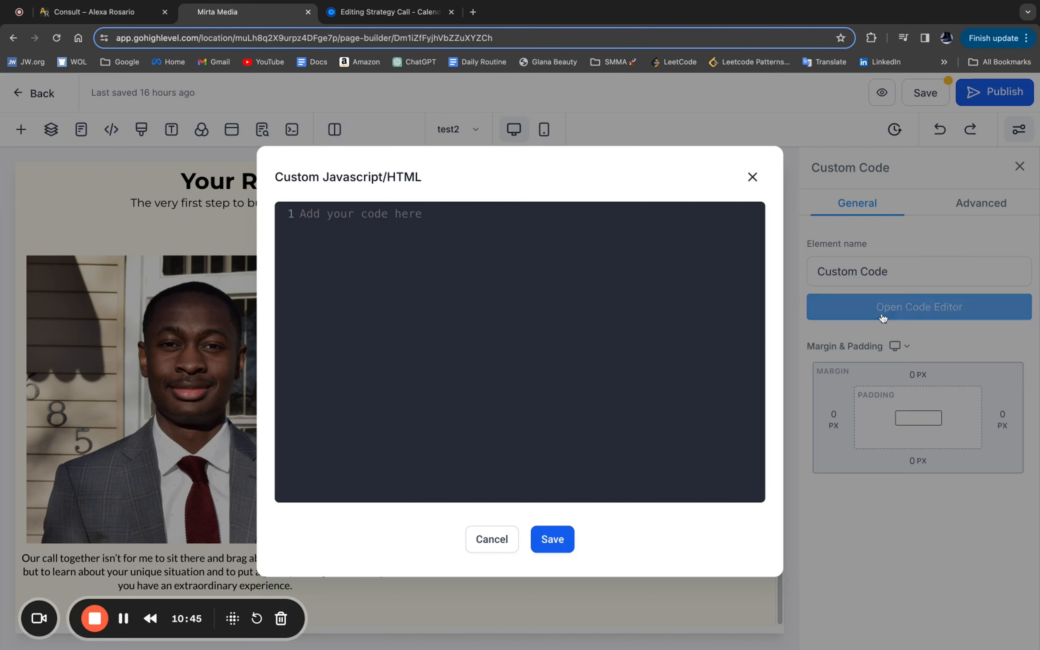
text(<!-- Calendly inline widget begin --> <div class="calendly-inline-widget" data-url="https://calendly.com/jeffadolphe/strategy" style="min-width:320px;height:700px;"></div> <script type="text/javascript" src="https://assets.calendly.com/assets/external/widget.js" async></script> <!-- Calendly inline widget end -->)
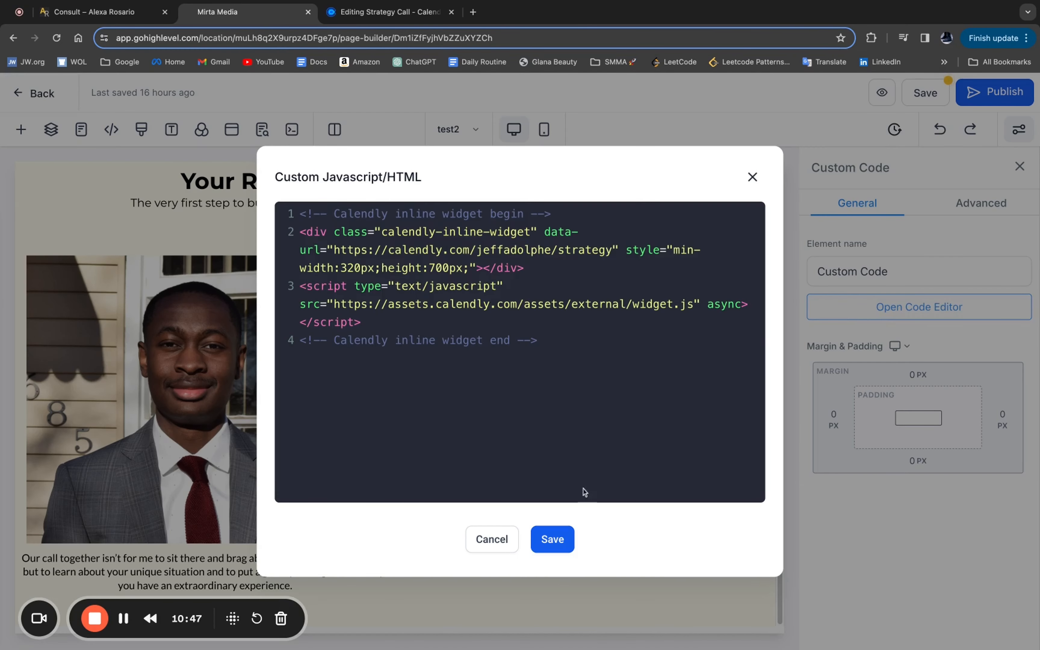
click(553, 540)
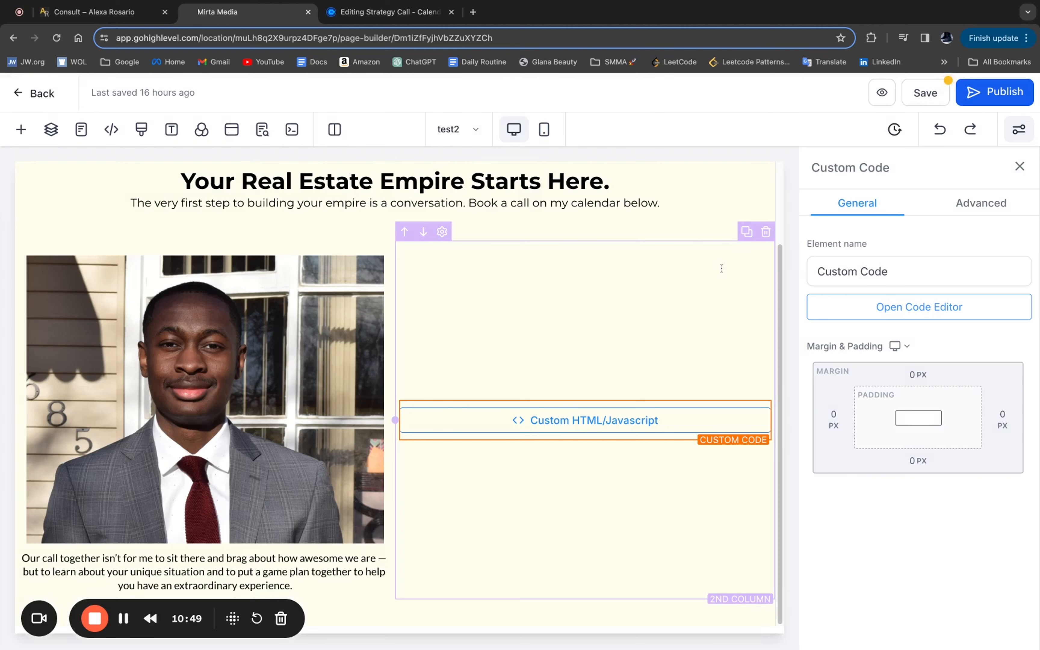
- Preview the page, examine the photo, paragraph and embedded Calendly calendar, and return to the page builder
click(881, 99)
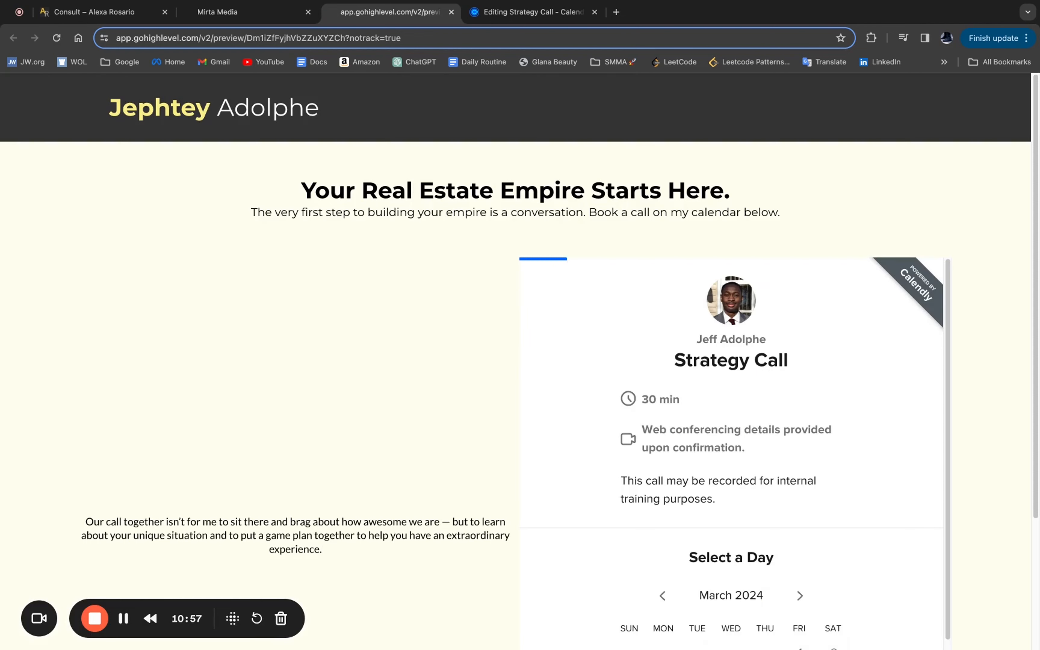
scroll(540, 301, down, 1)
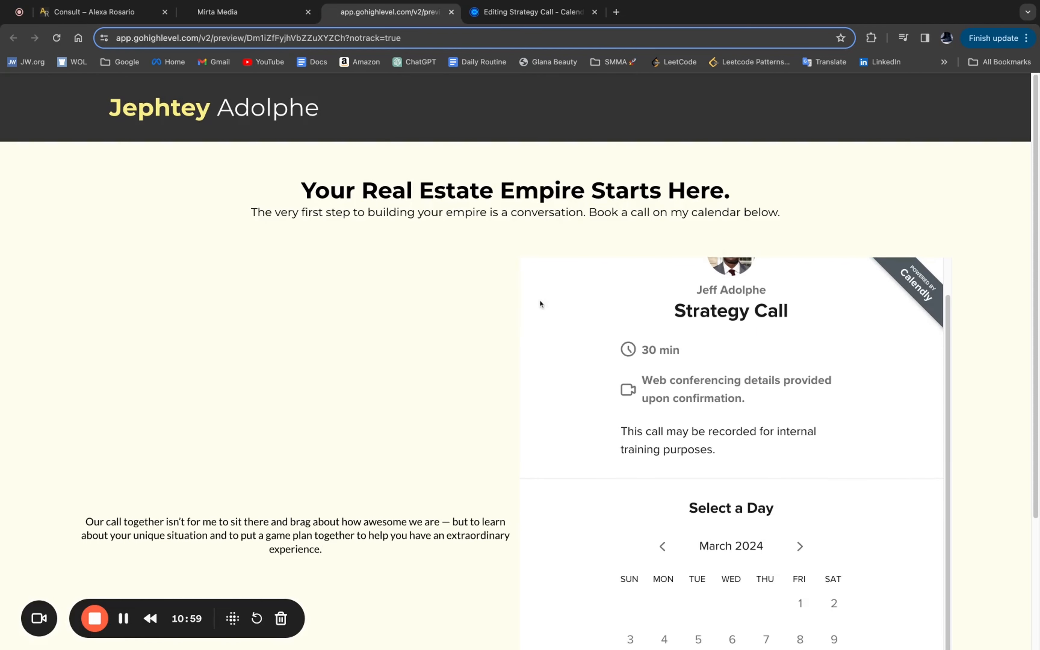
scroll(615, 340, up, 1)
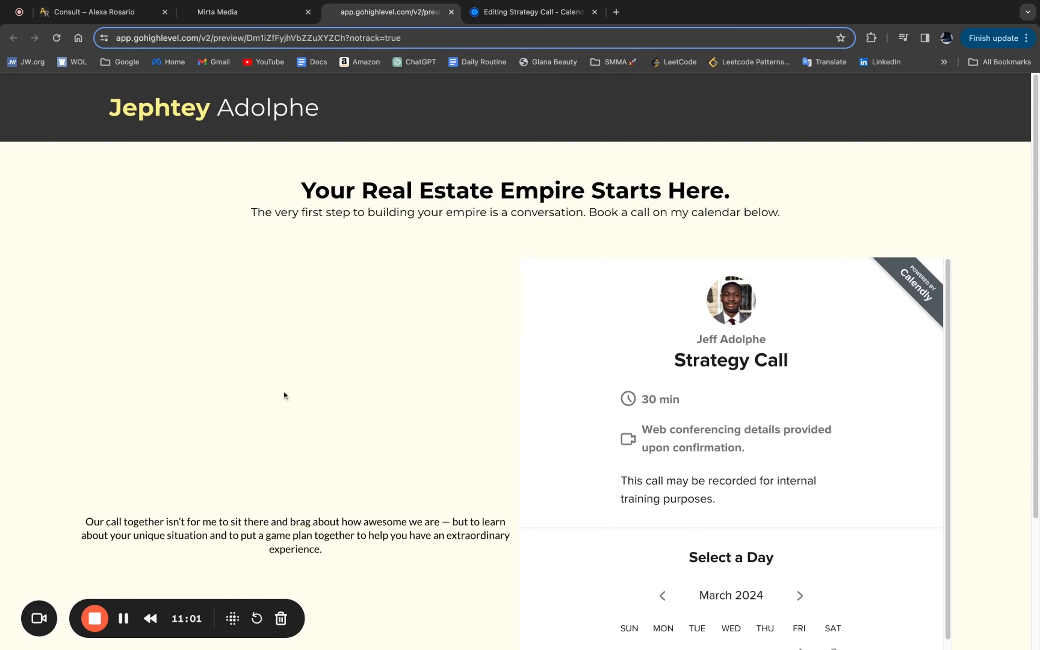
scroll(301, 344, down, 4)
scroll(305, 331, up, 4)
scroll(748, 400, down, 4)
scroll(757, 378, up, 4)
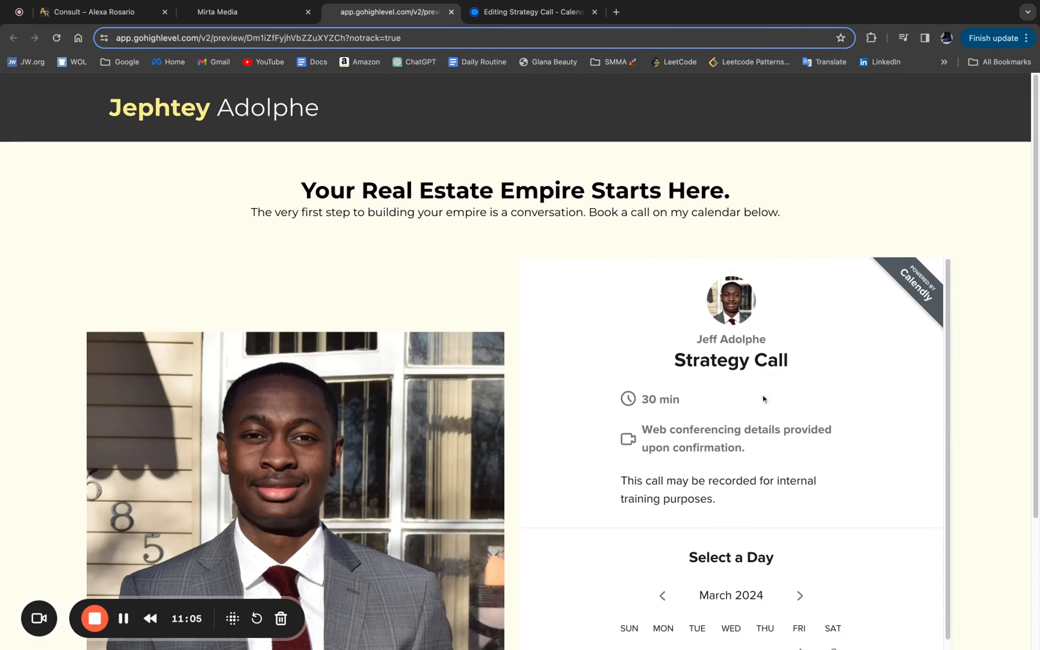
scroll(457, 365, down, 4)
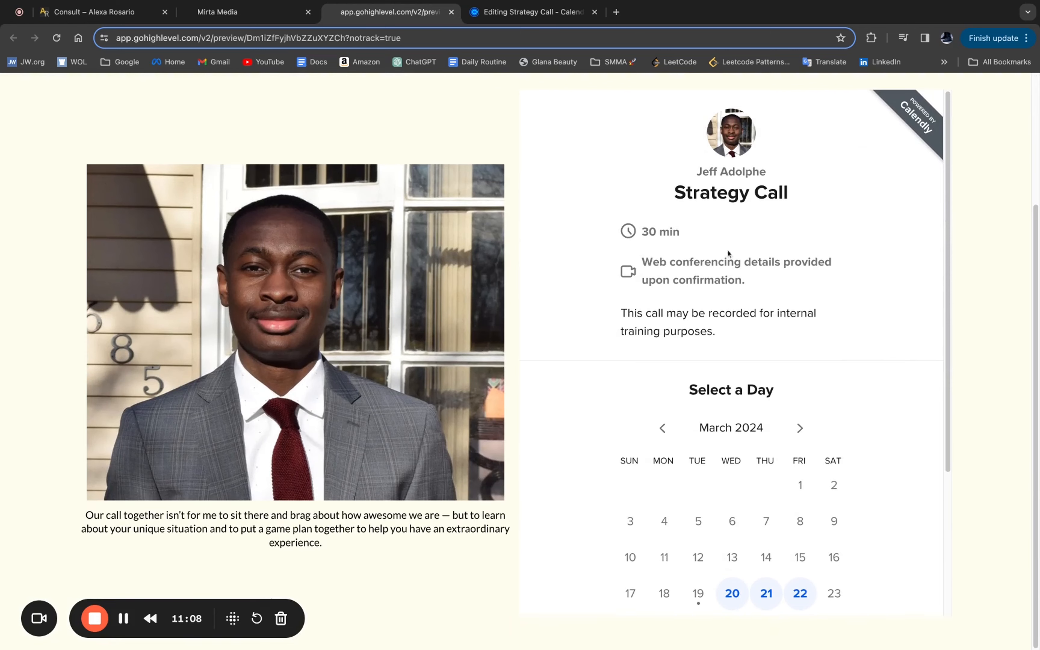
scroll(723, 262, up, 1)
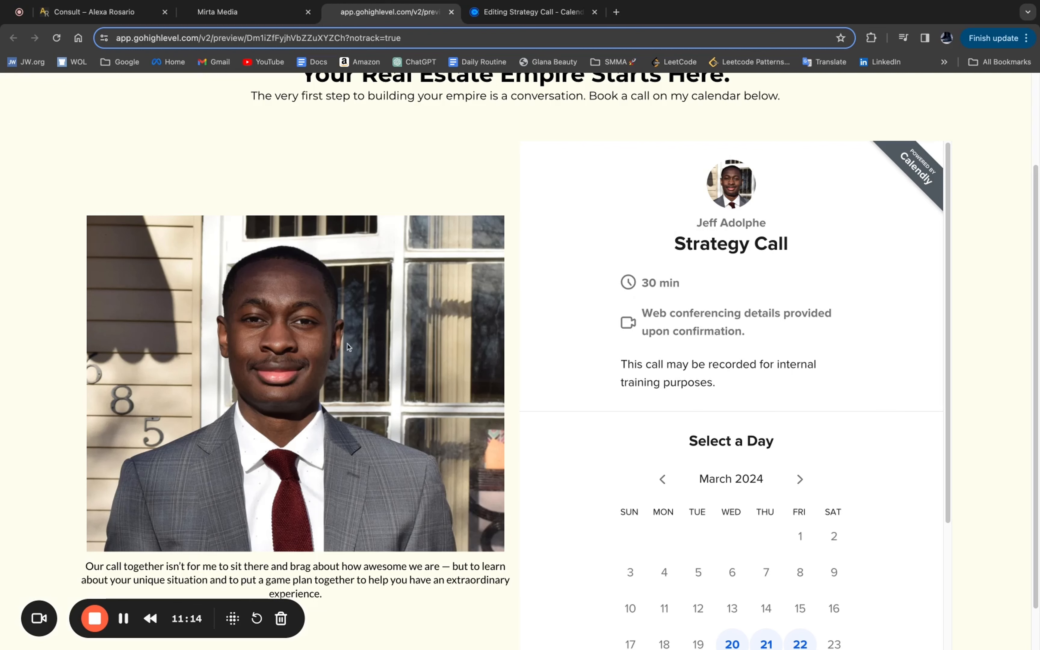
scroll(717, 388, down, 2)
click(254, 12)
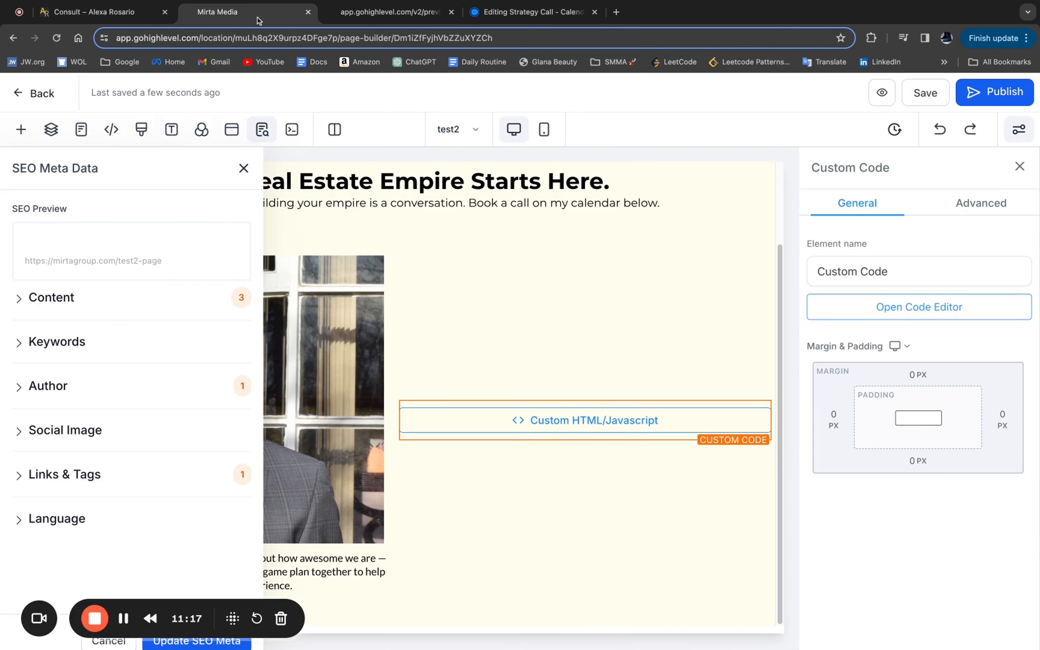
click(244, 168)
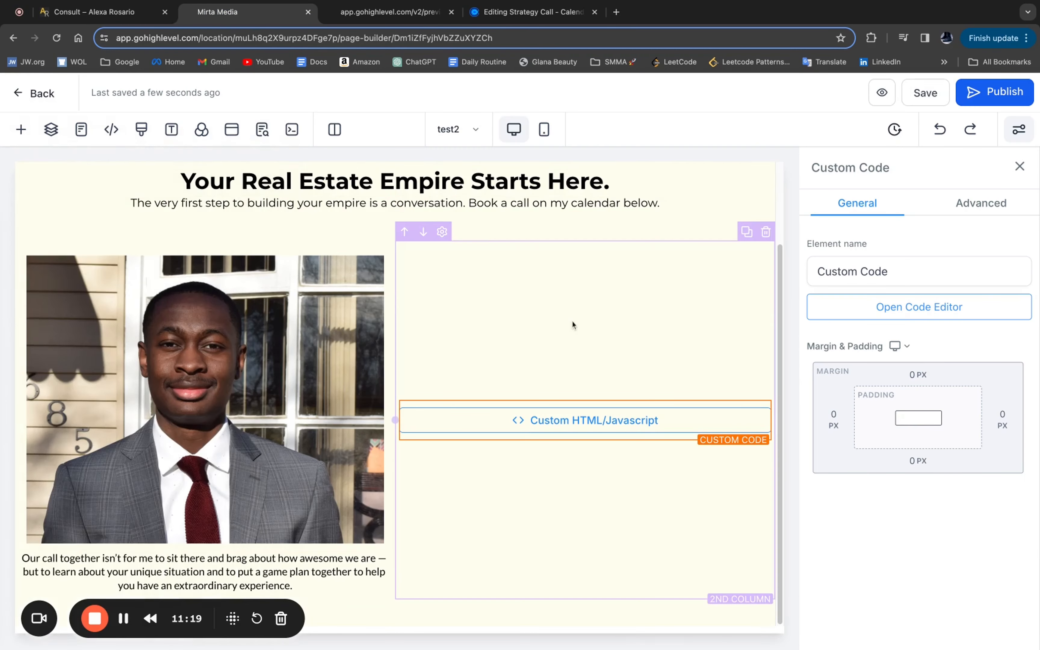
- Check the arrow and quote below the reference page's calendar, and add a one-column row below the photo and calendar row
click(99, 12)
scroll(381, 251, down, 7)
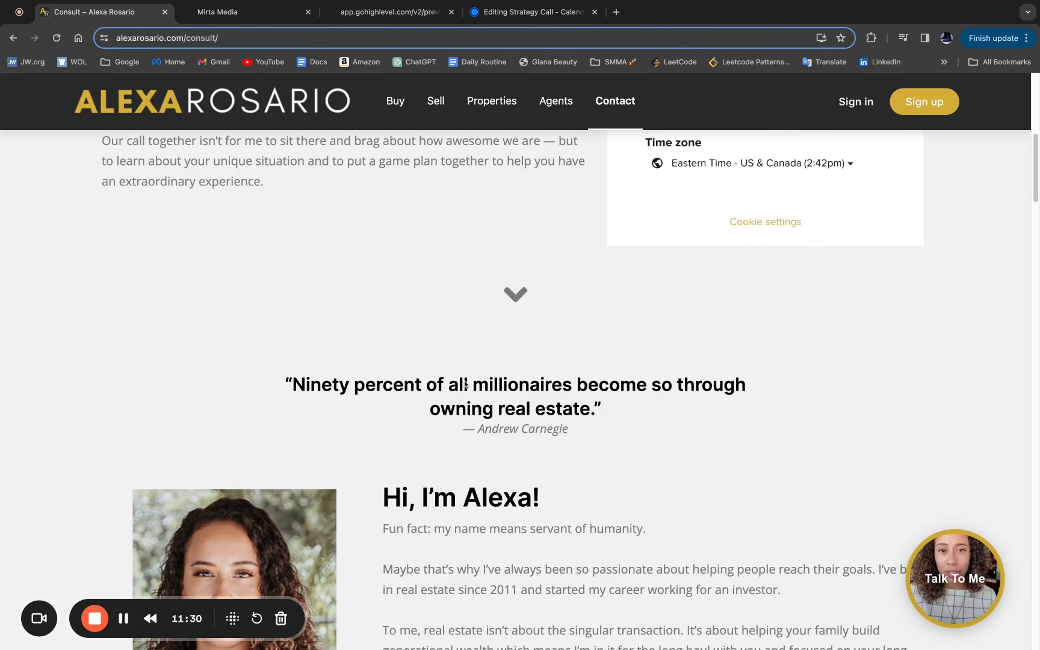
double_click(466, 271)
click(466, 273)
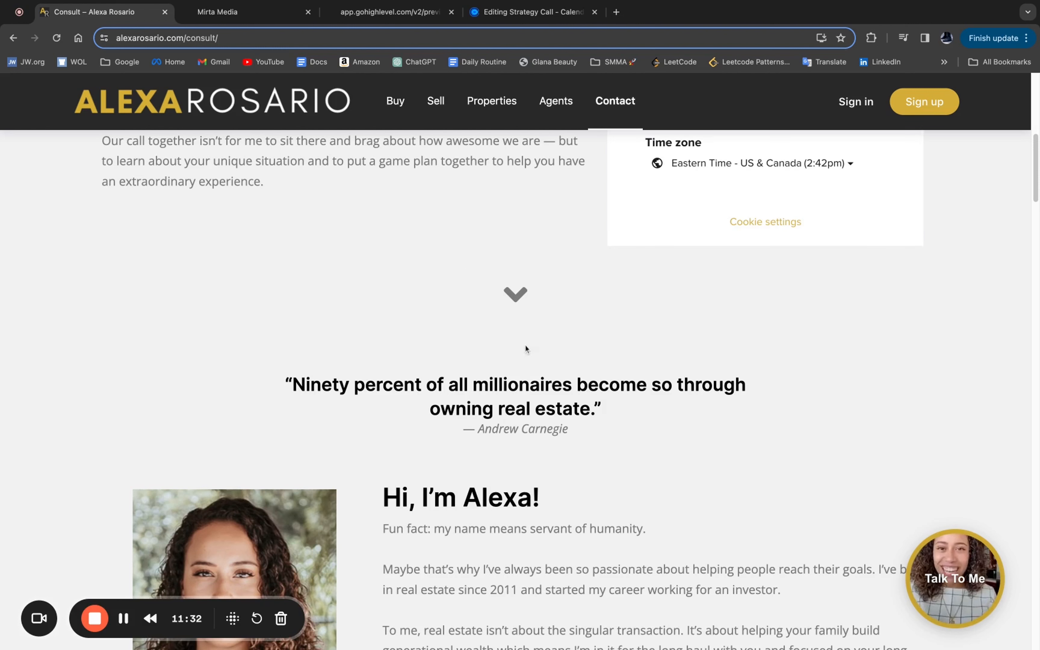
key(ctrl+Tab)
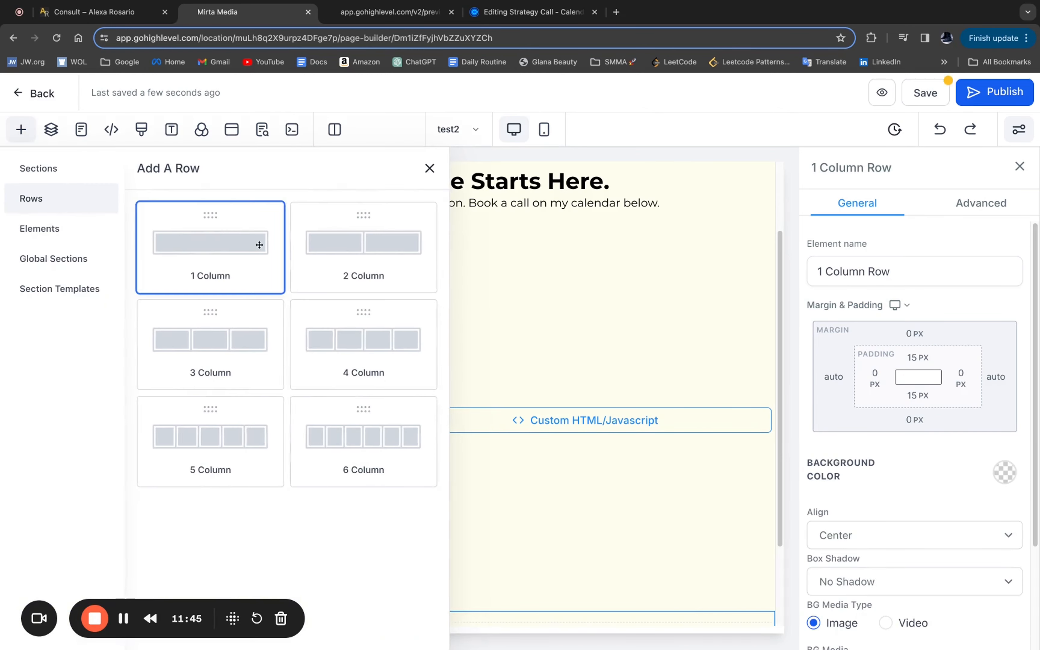
click(259, 245)
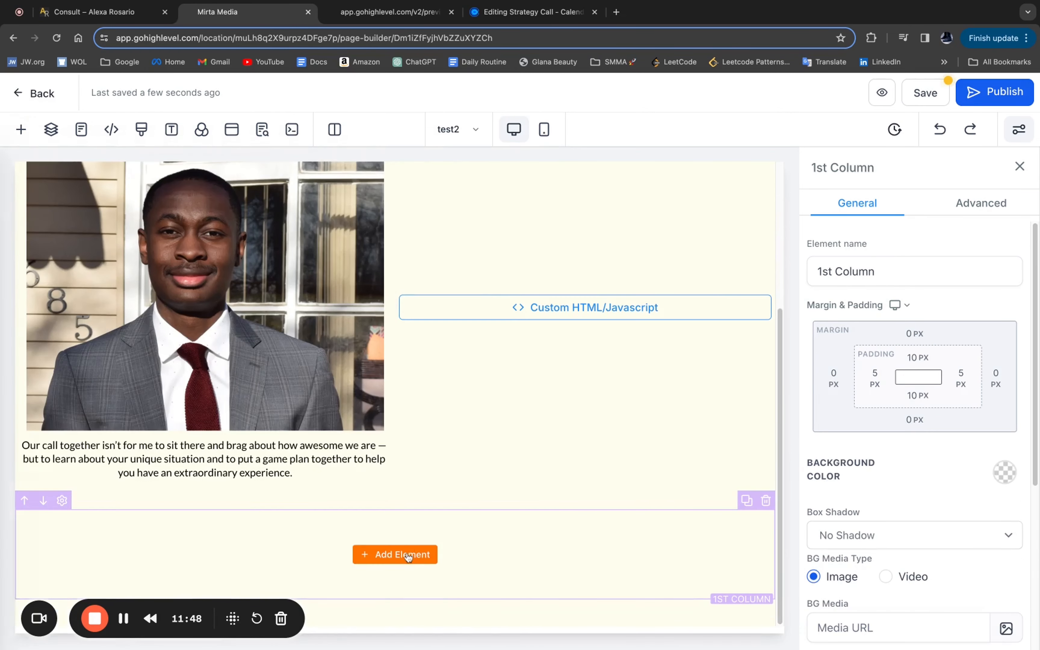
- Add the double down-arrow image to the new one-column row and set its width to 30 px
click(404, 554)
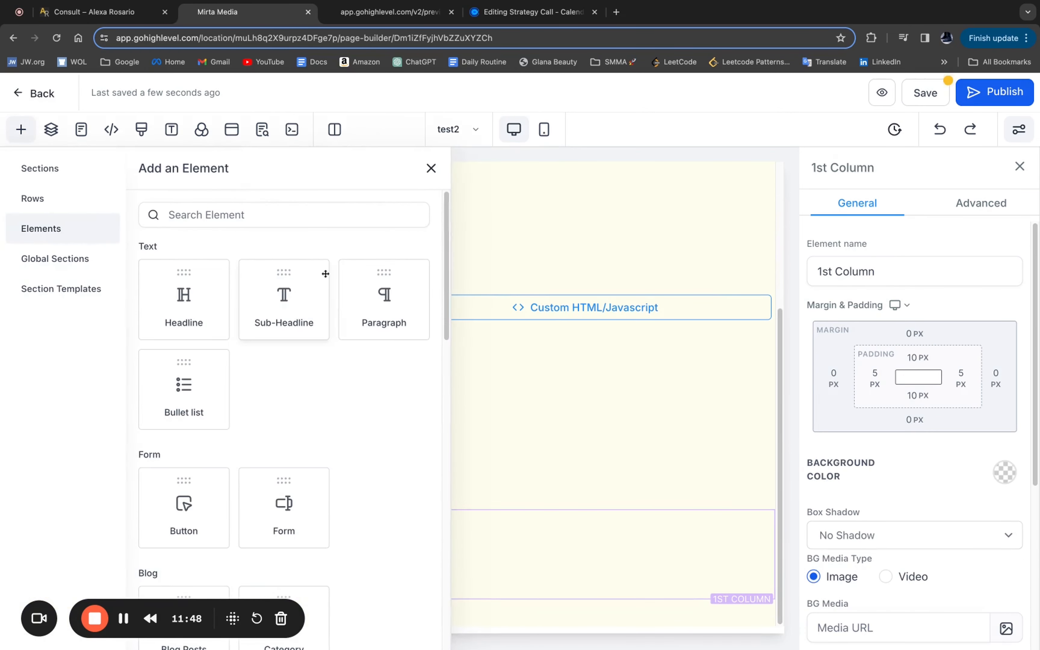
scroll(313, 378, down, 5)
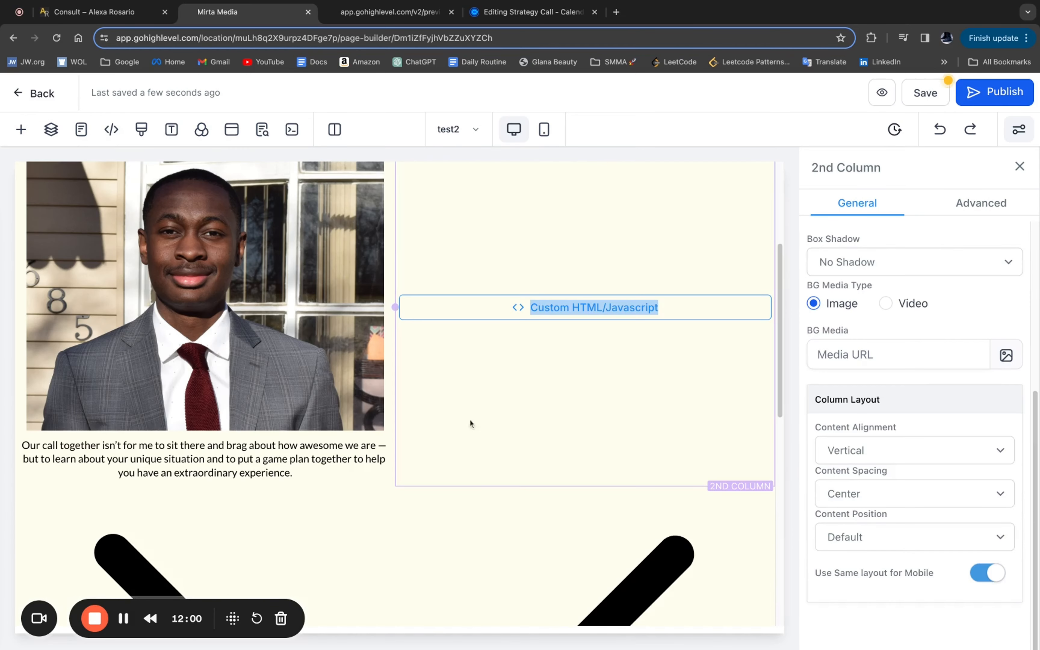
scroll(468, 419, down, 5)
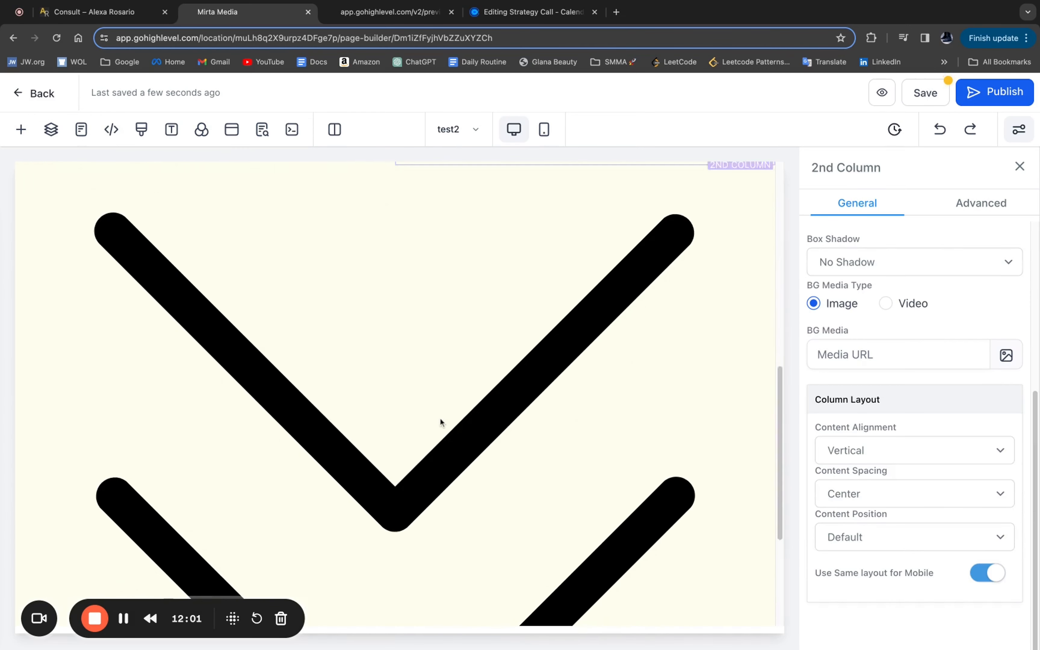
click(440, 417)
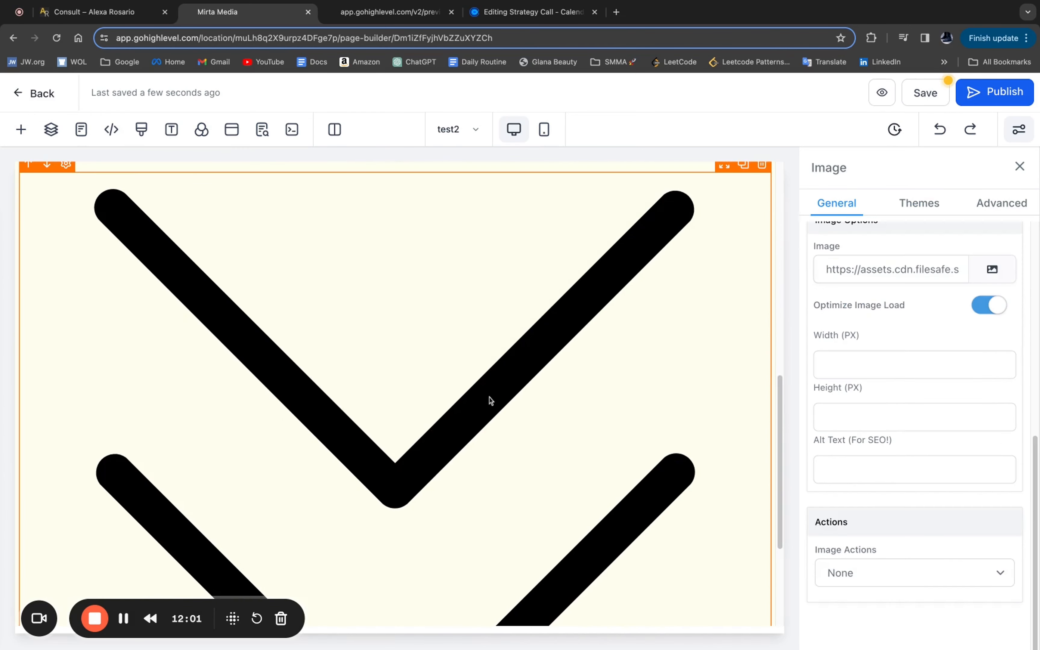
click(868, 362)
text(30)
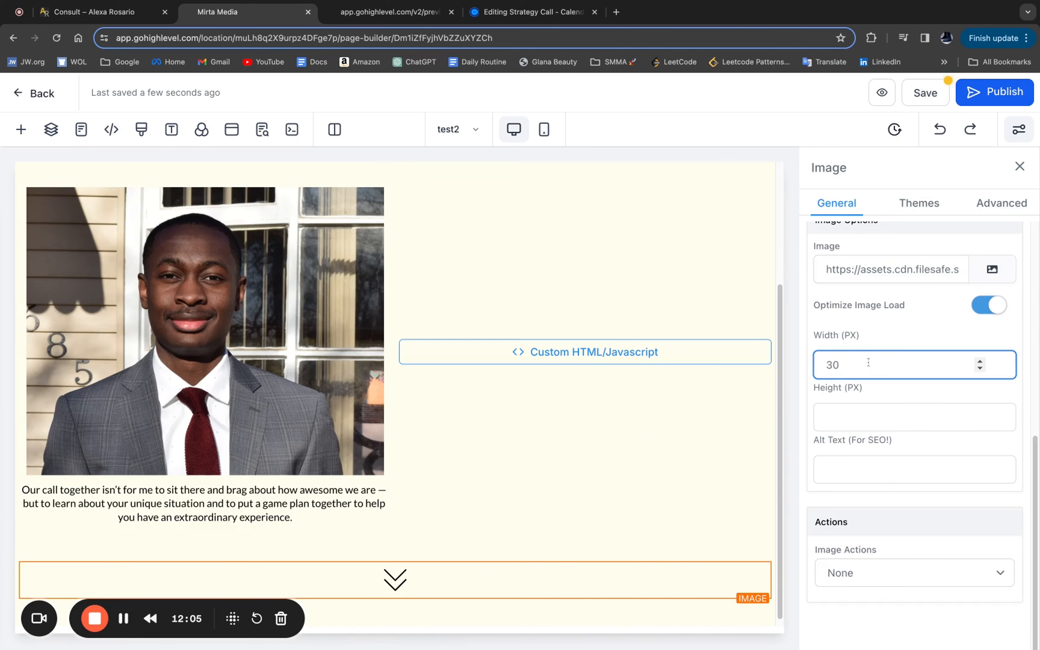
scroll(497, 375, down, 1)
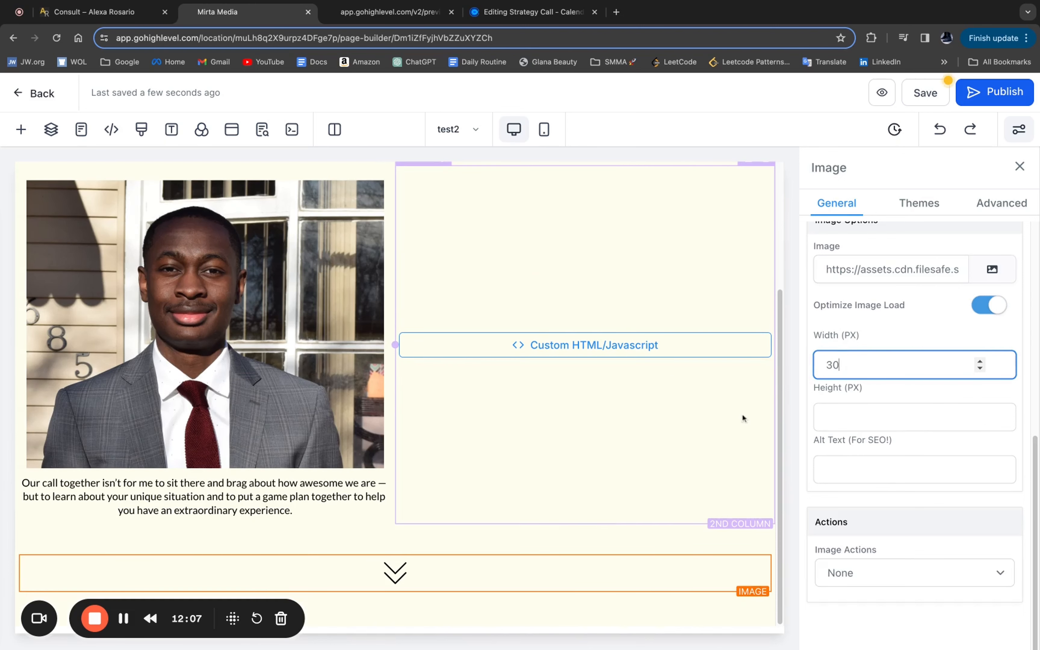
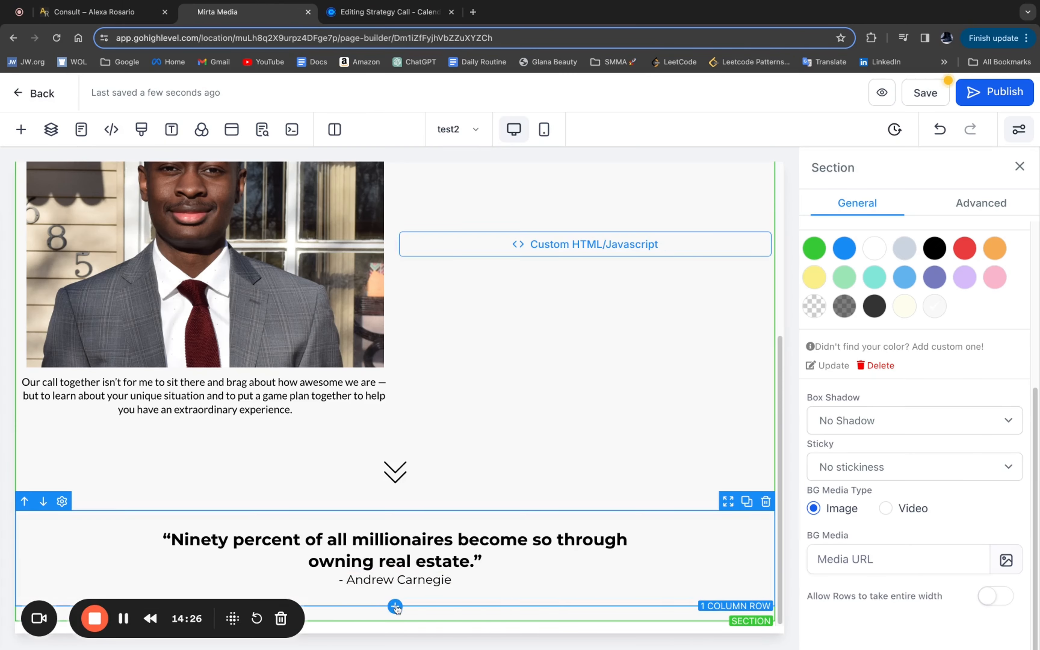
- Add a one-column row below the quote and place an Image Feature element in it
click(395, 606)
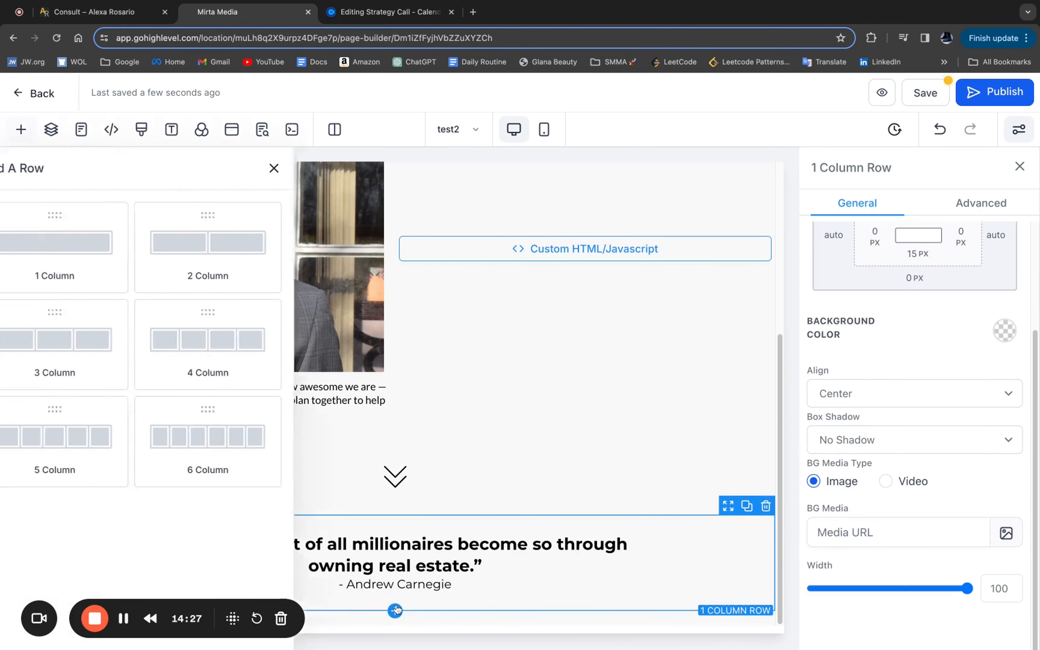
drag(246, 290, 437, 367)
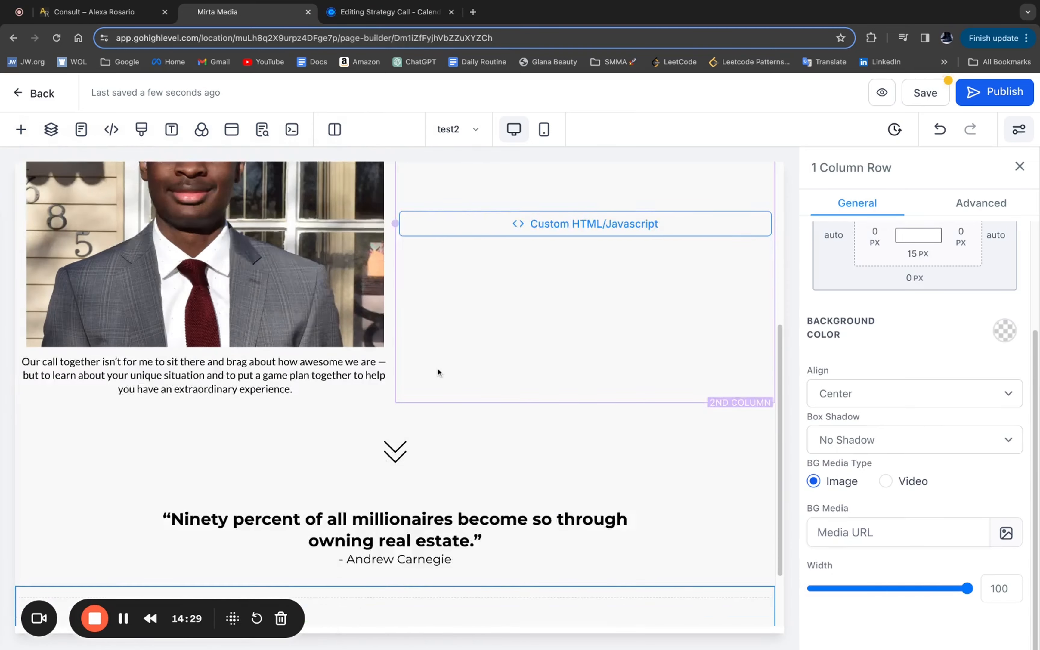
click(394, 553)
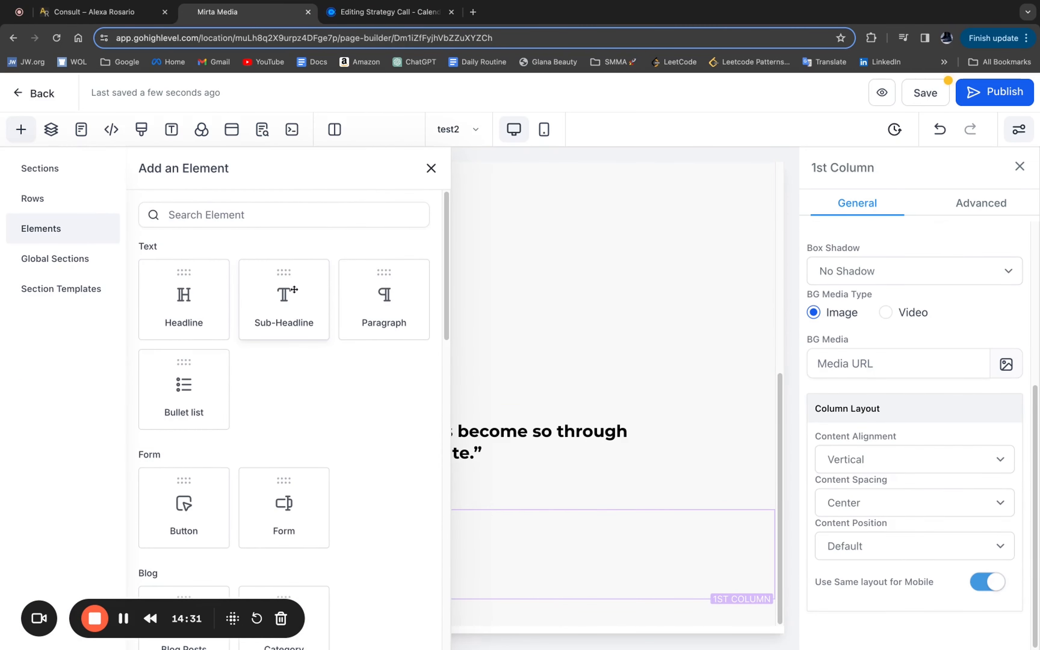
scroll(294, 289, down, 15)
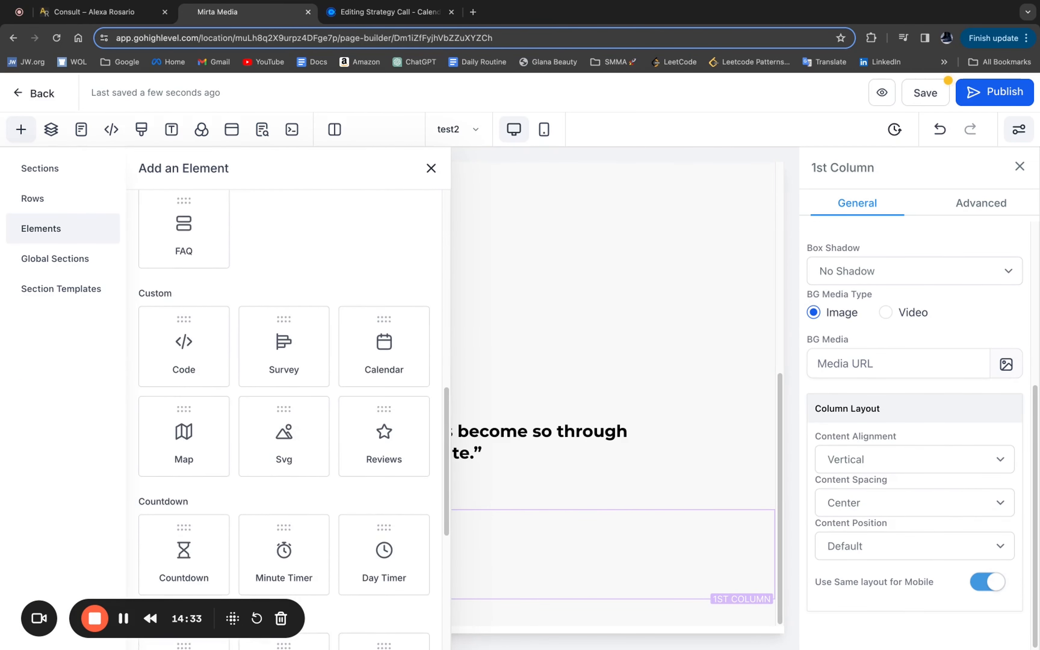
scroll(295, 404, down, 6)
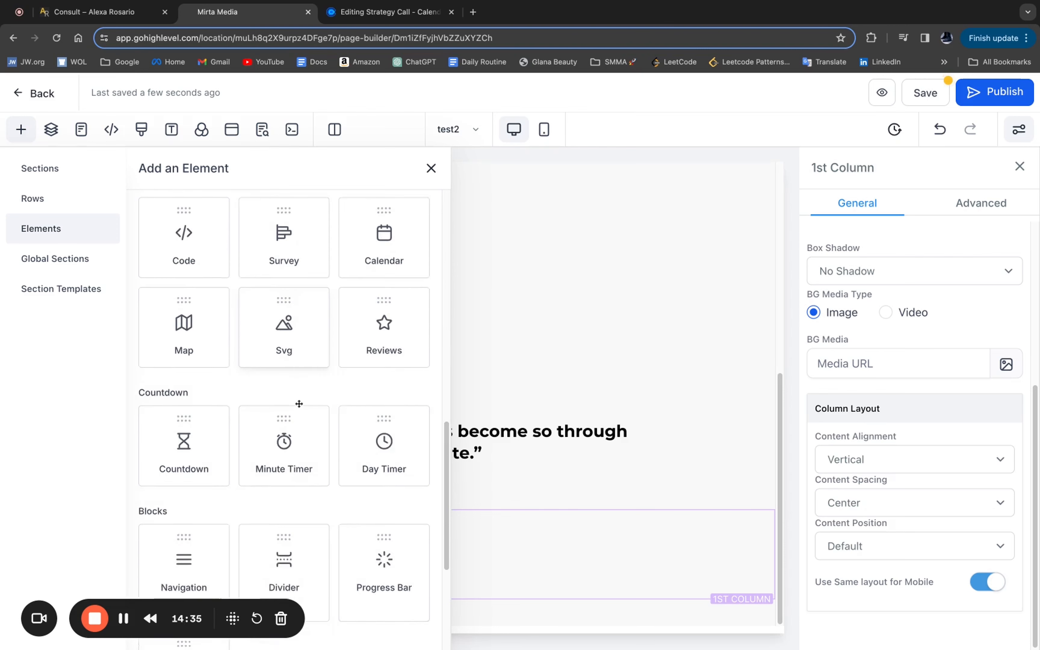
scroll(299, 403, down, 3)
click(198, 441)
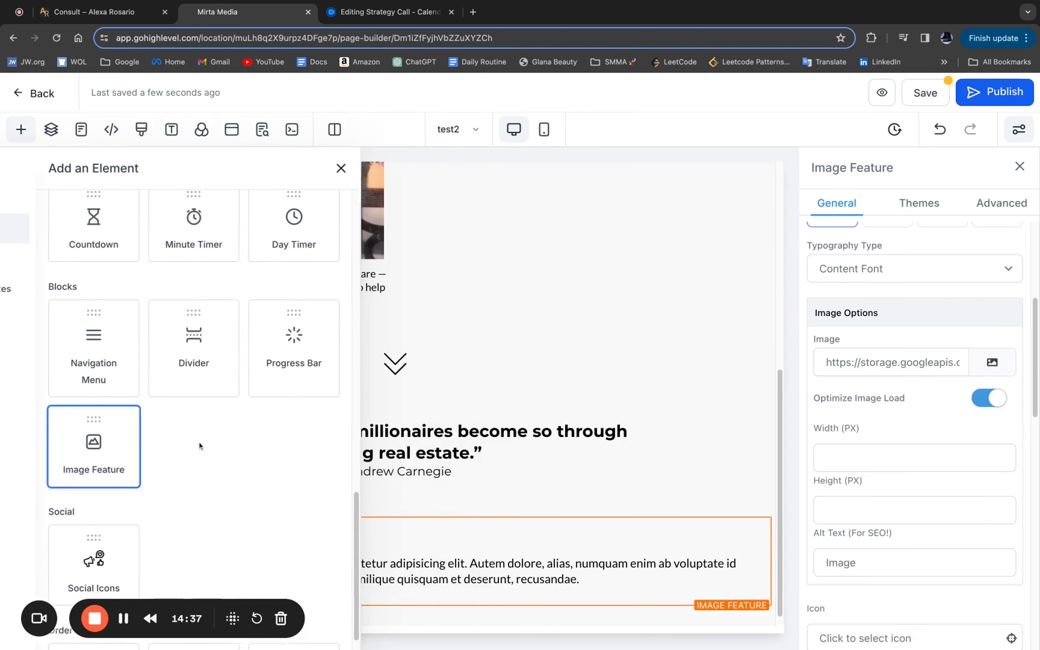
scroll(409, 385, down, 1)
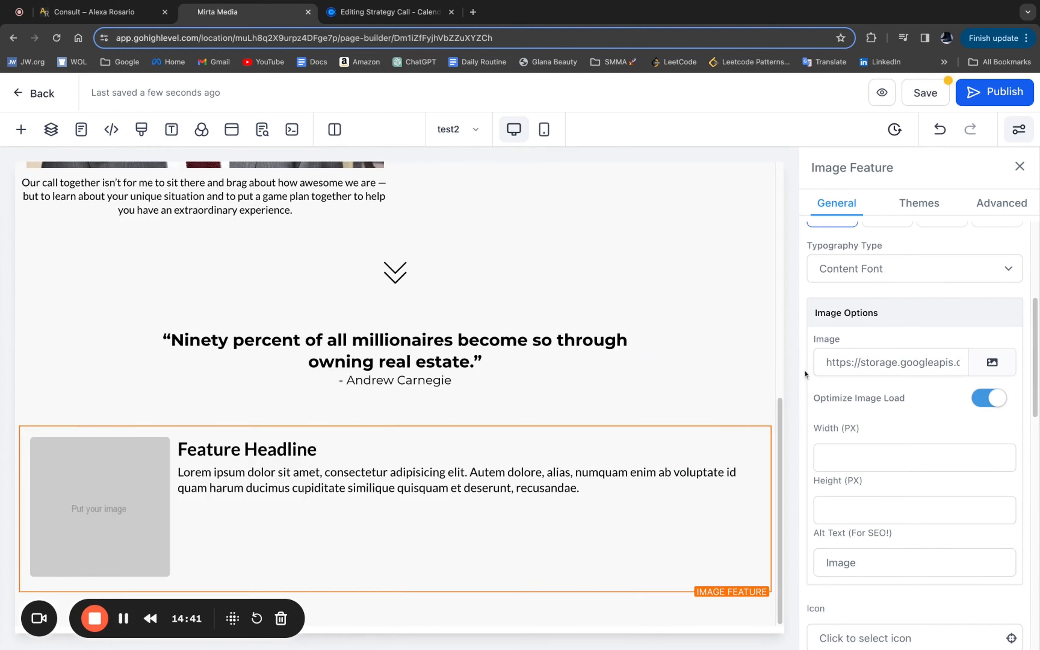
- Set the Image Feature's picture to the grey-suit portrait and its headline to a "Hi" greeting with the agent's first name
click(989, 365)
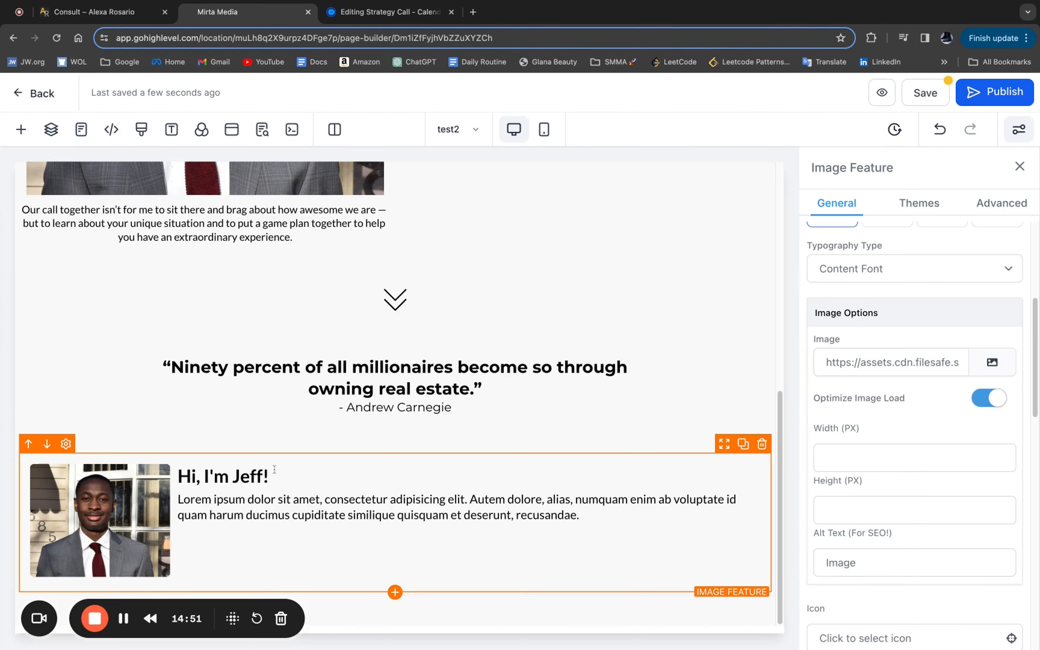
triple_click(619, 515)
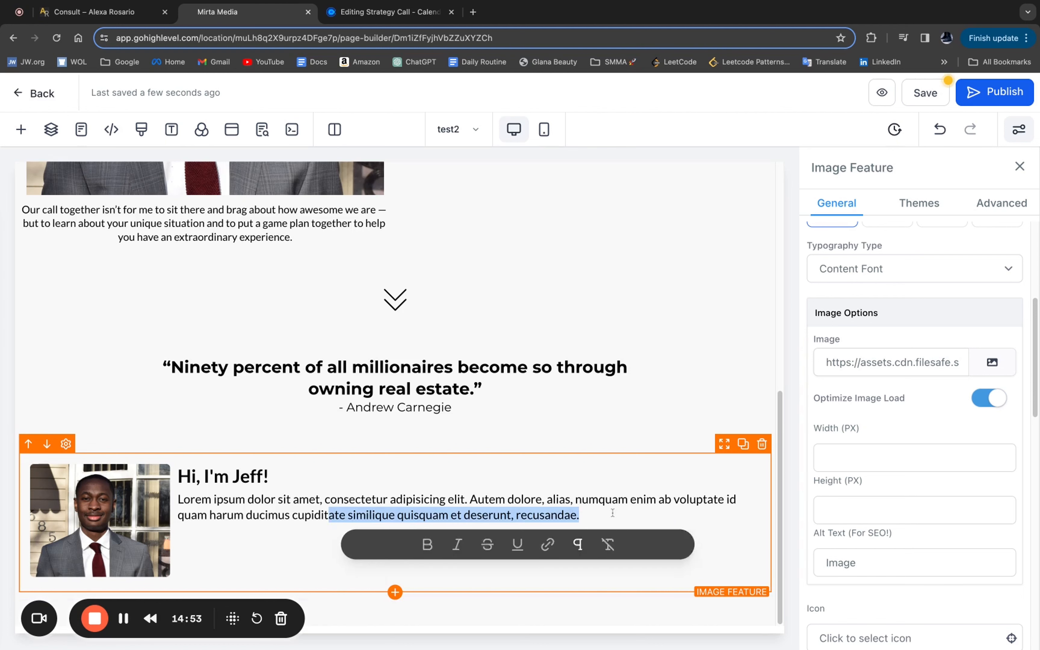
click(360, 486)
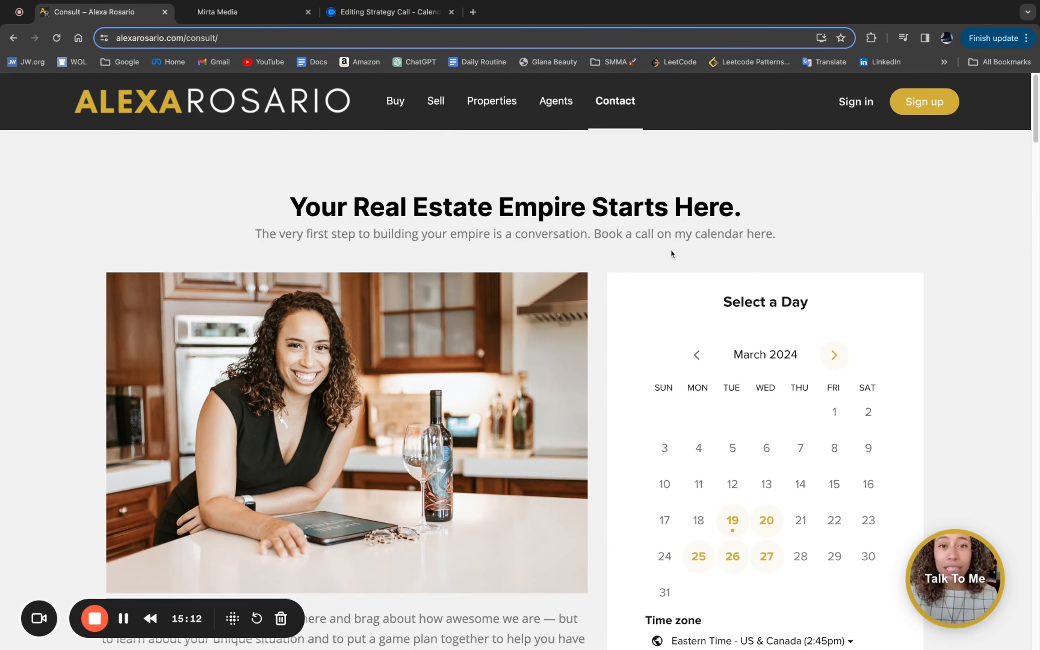
- Examine the headline, call-to-action line, photo and booking calendar in the upper part of the reference page
scroll(629, 257, down, 1)
scroll(629, 254, down, 1)
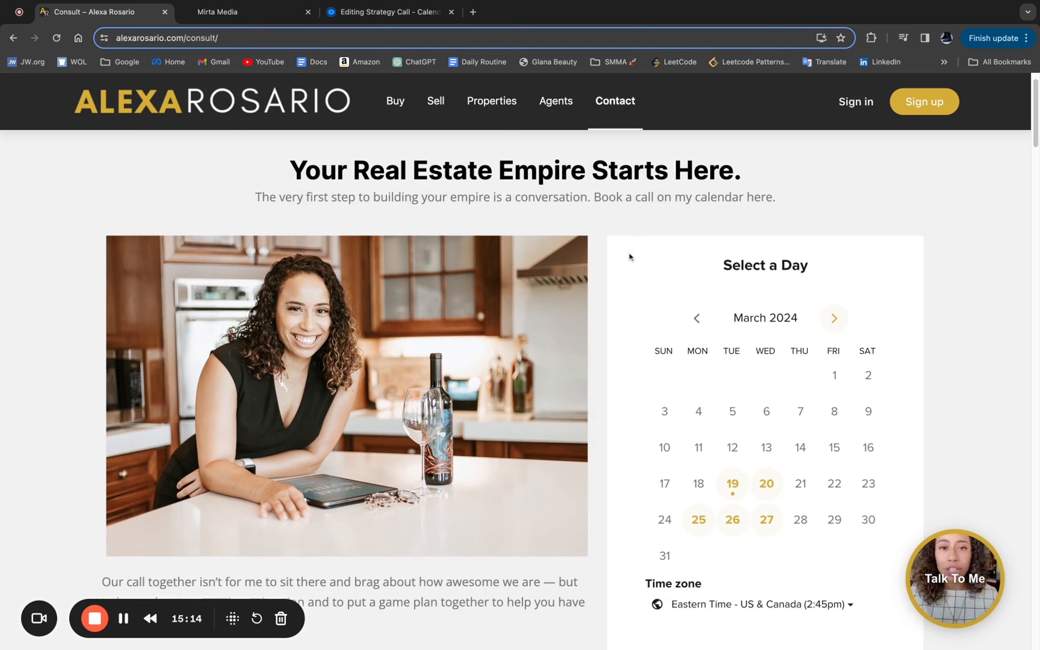
scroll(626, 259, down, 1)
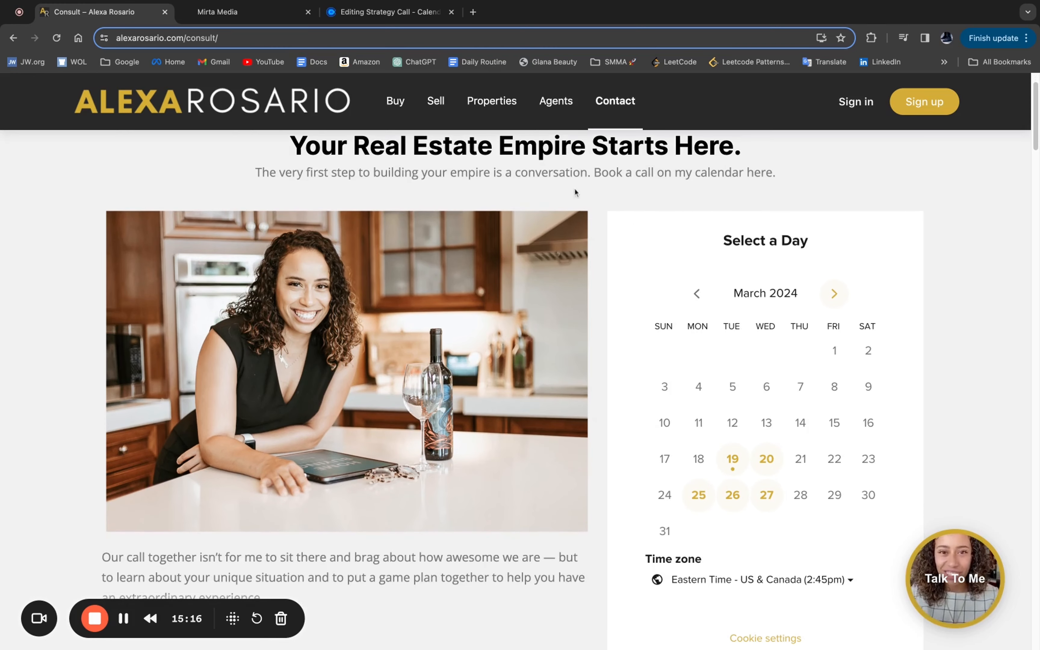
drag(596, 172, 715, 173)
click(722, 334)
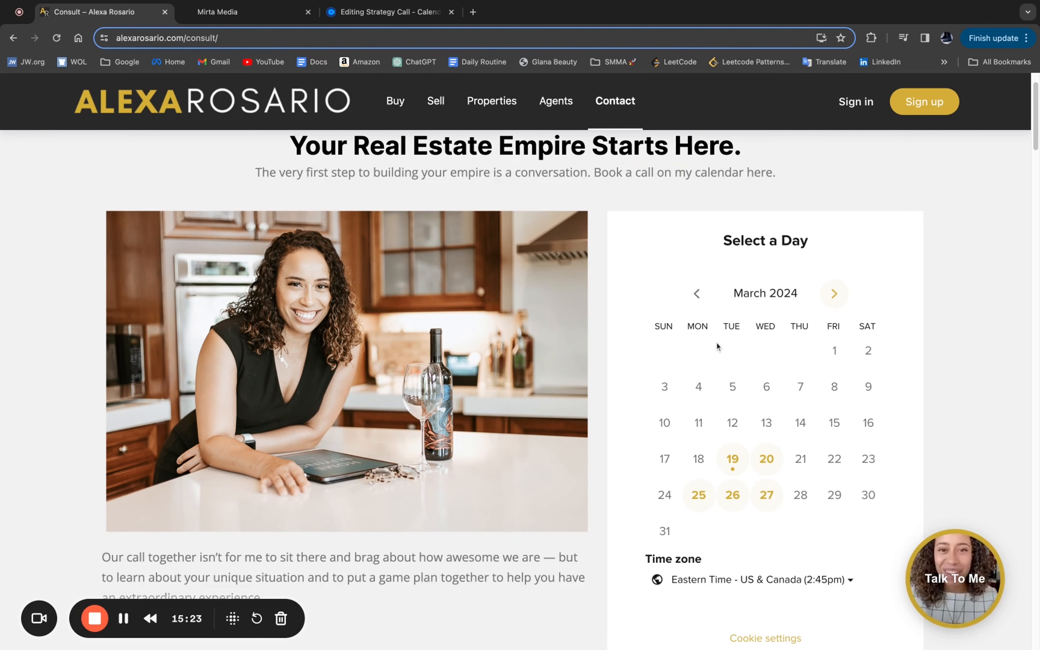
scroll(687, 305, down, 2)
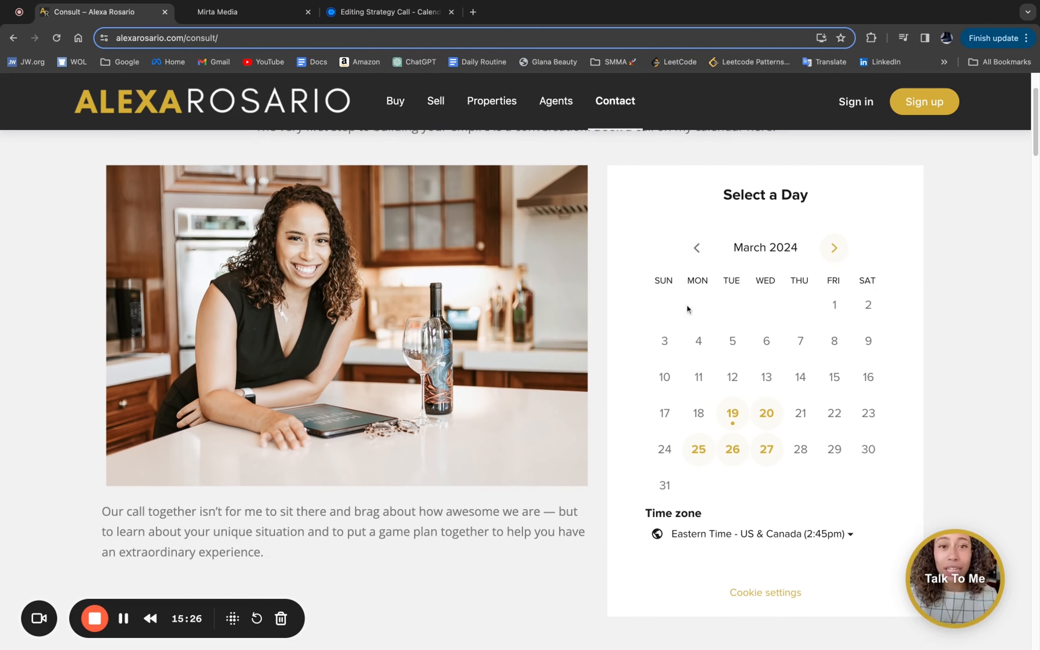
scroll(682, 347, down, 3)
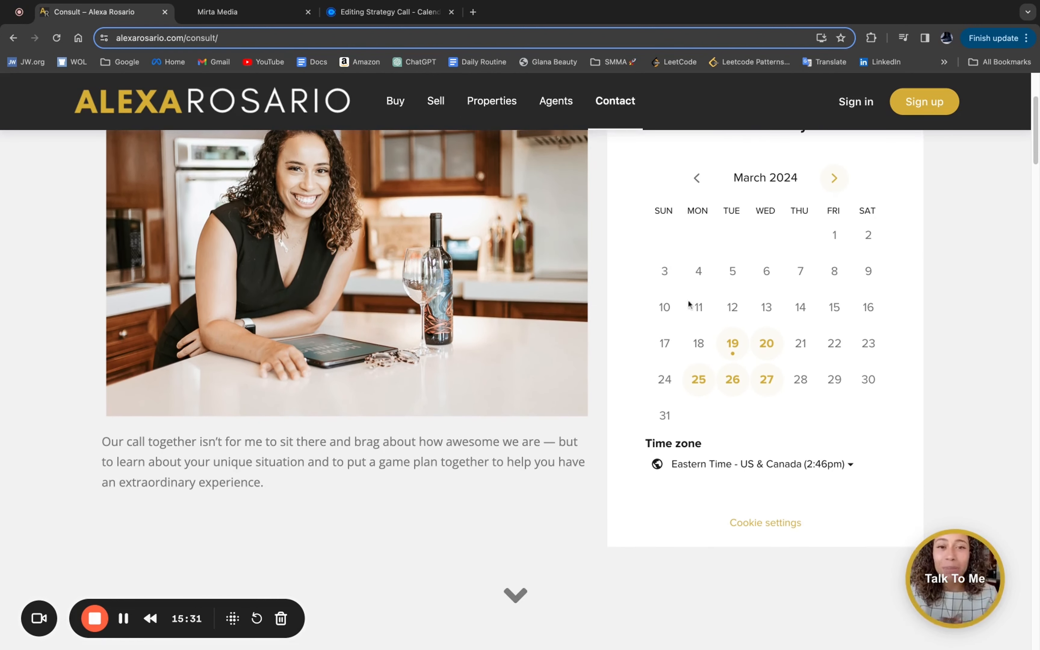
- Examine the reference page's past-client photos and Reviews section, and compare them with the booking calendar above
scroll(606, 269, down, 20)
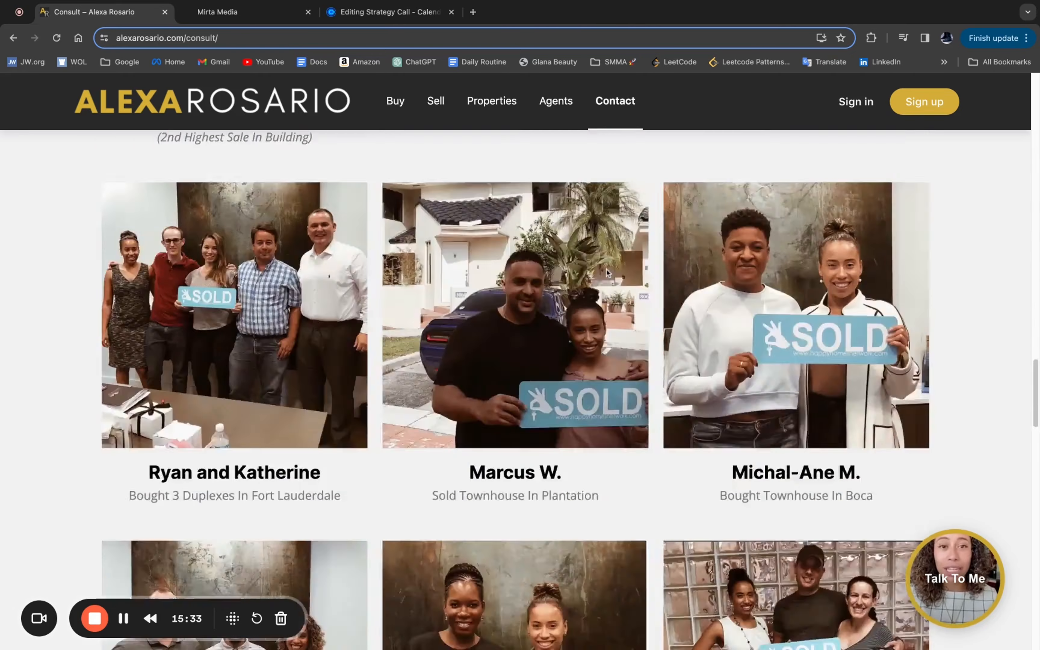
scroll(637, 447, down, 20)
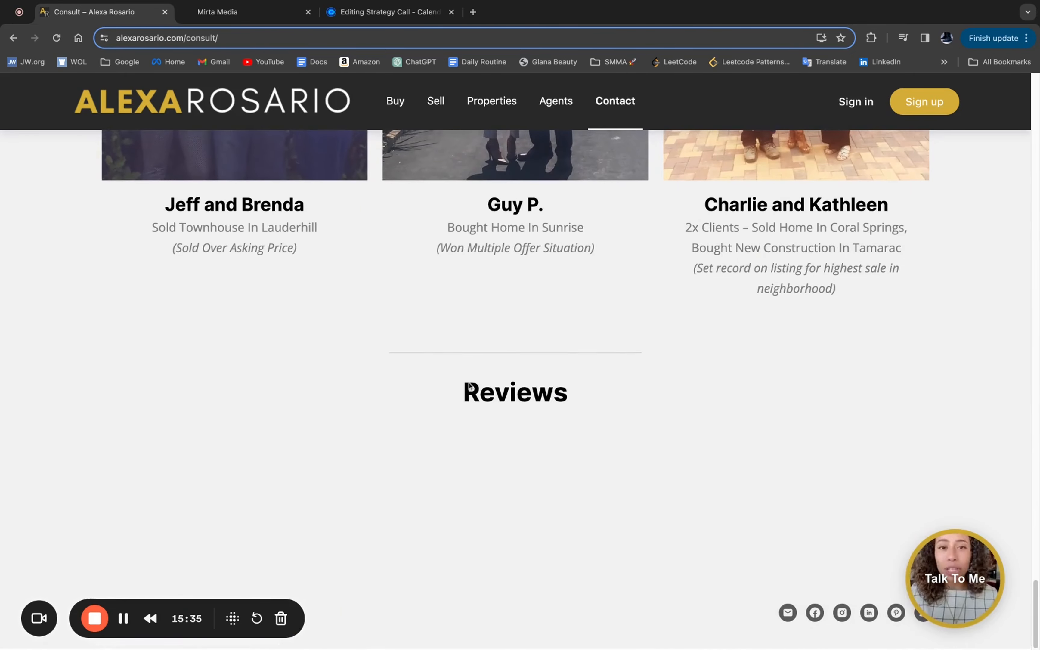
scroll(541, 385, up, 15)
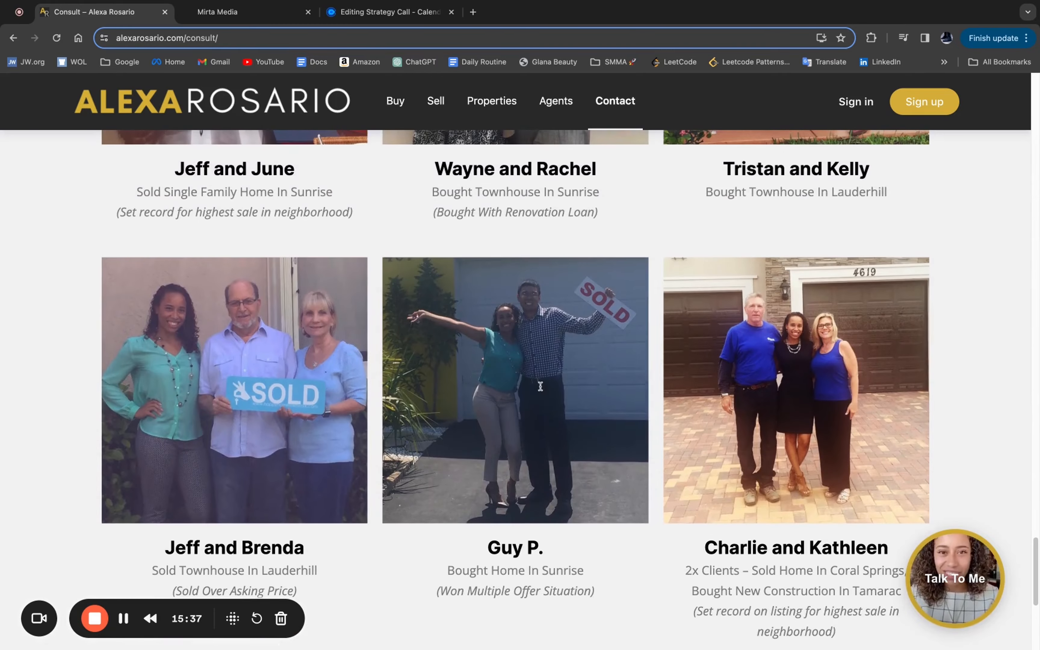
scroll(516, 387, up, 20)
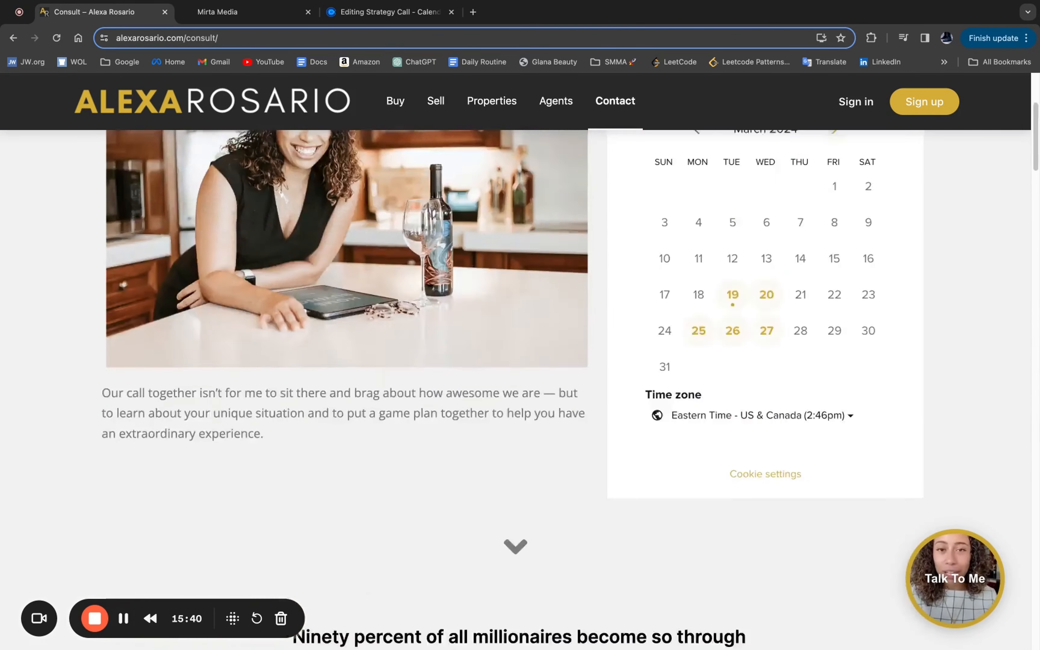
scroll(516, 387, down, 6)
scroll(805, 335, up, 10)
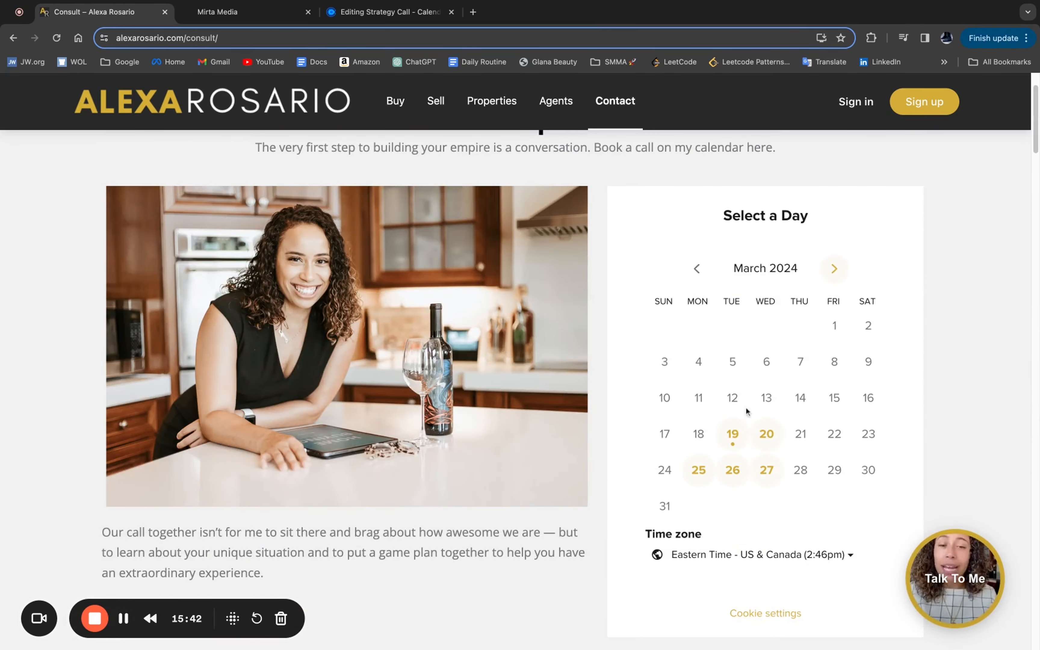
scroll(683, 306, down, 20)
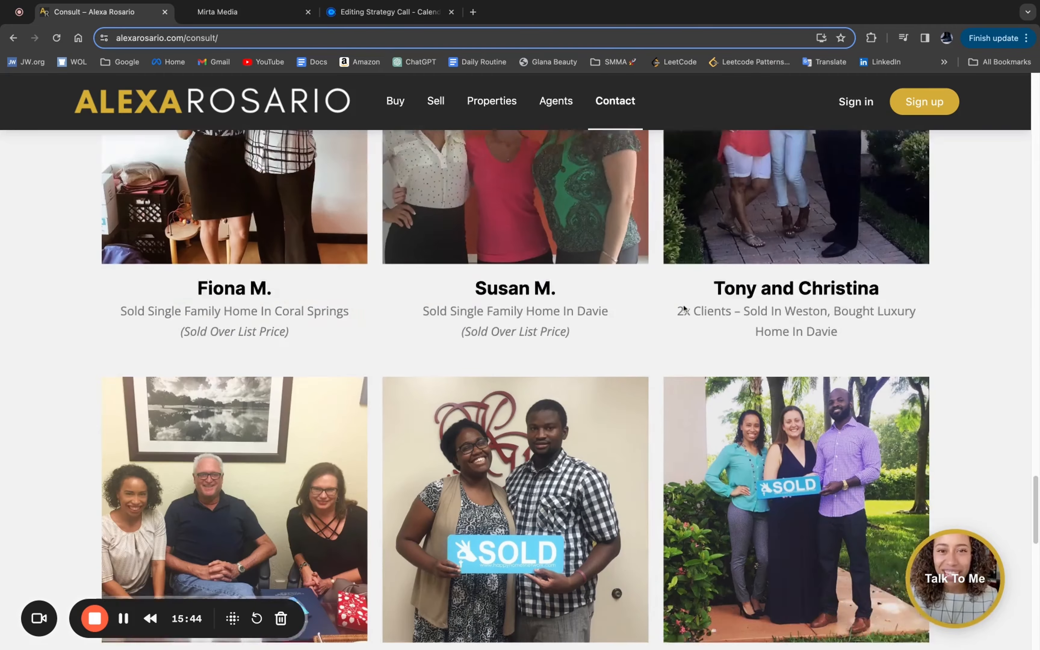
scroll(684, 307, down, 15)
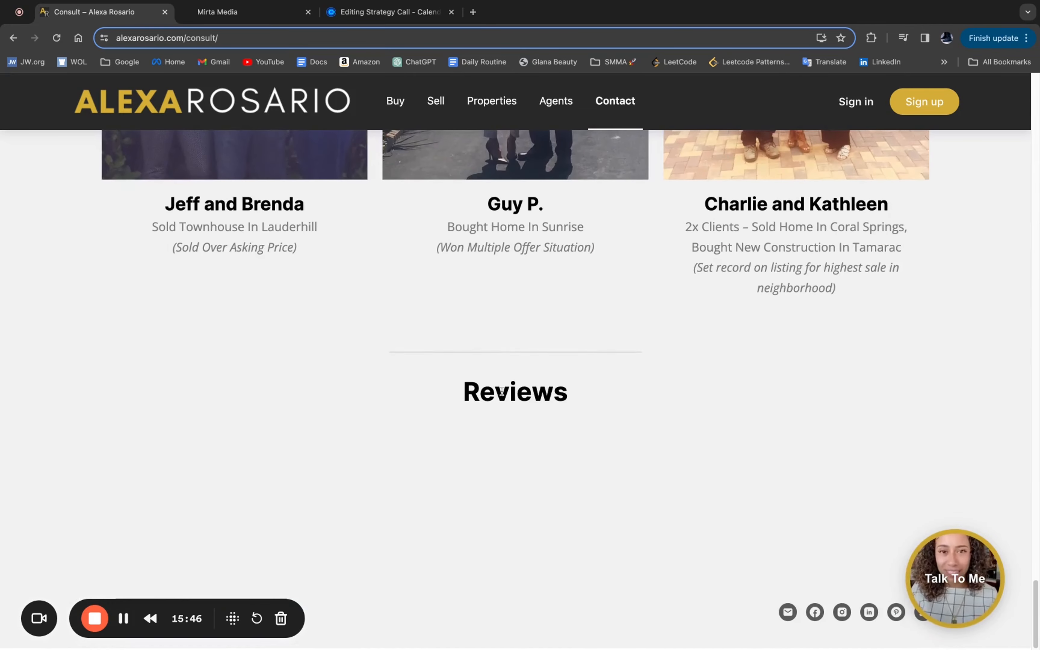
scroll(529, 423, up, 20)
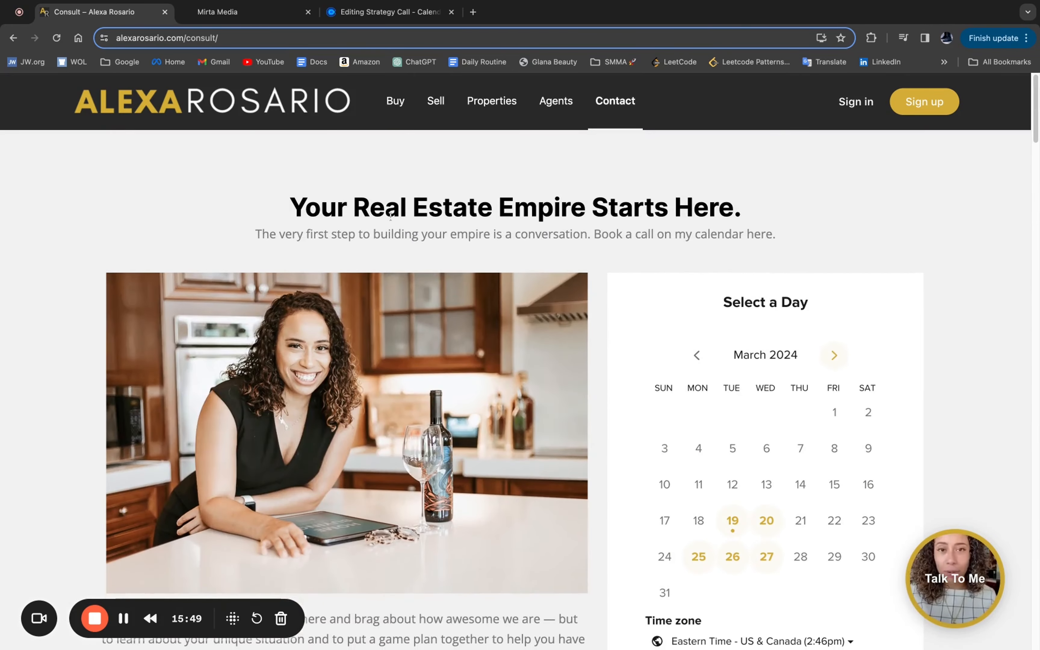
- Check the logo strip under the reference page's introduction, and add a five-column row below the Image Feature in the page builder
scroll(344, 314, down, 10)
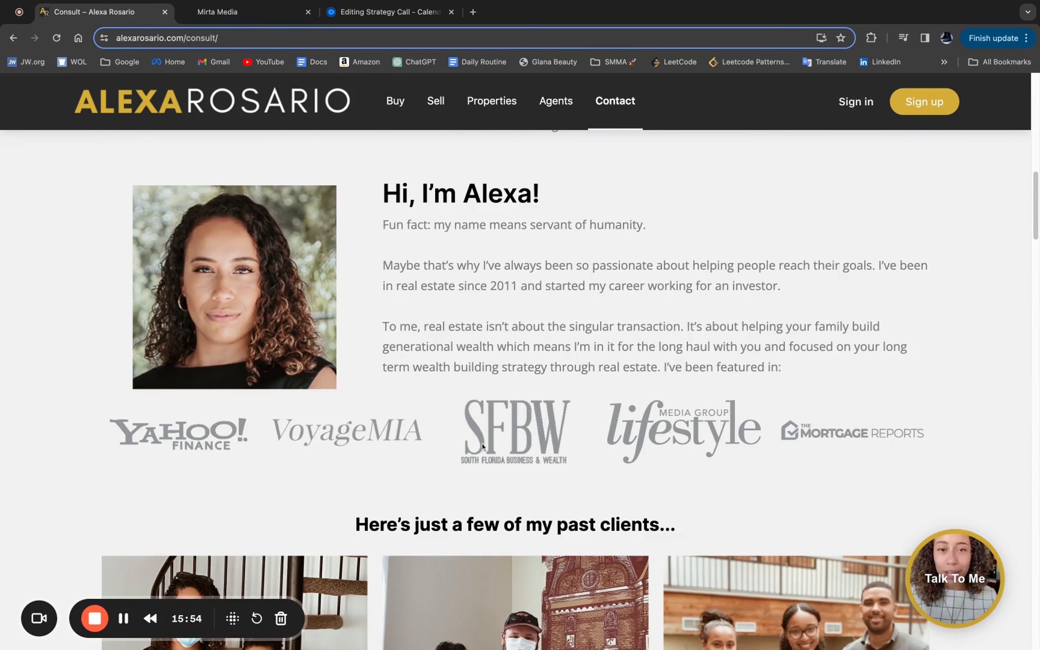
click(254, 12)
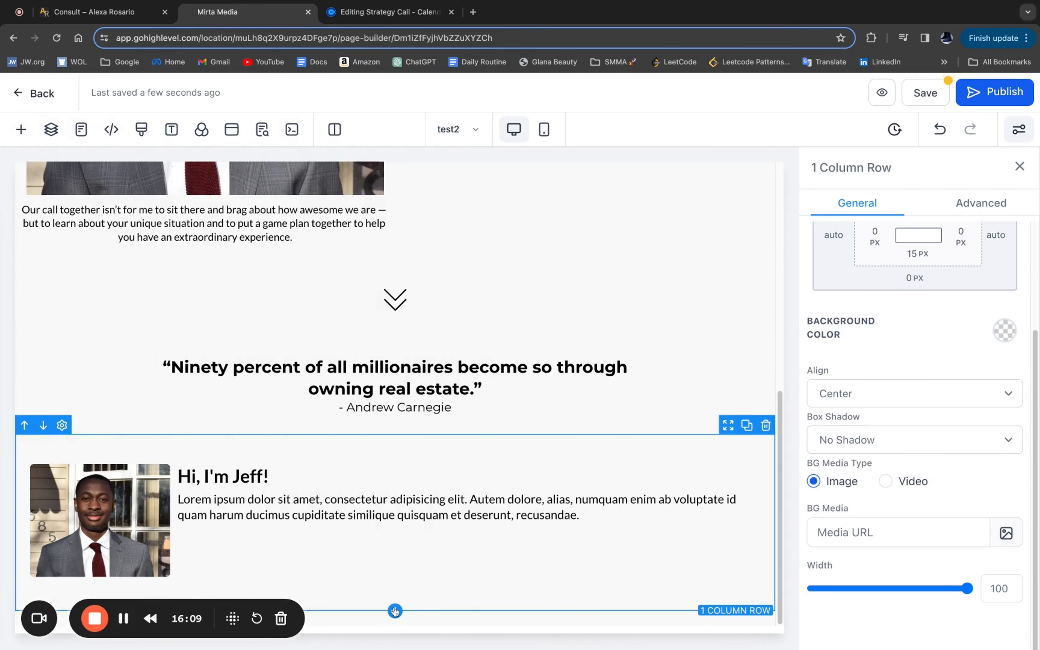
click(394, 610)
click(115, 17)
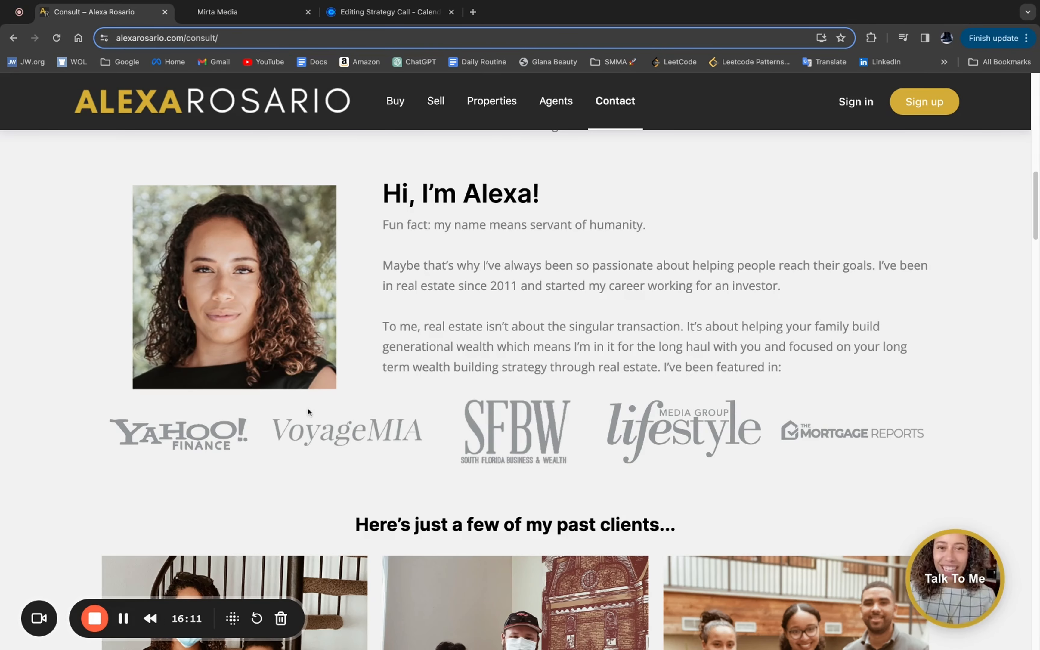
click(250, 12)
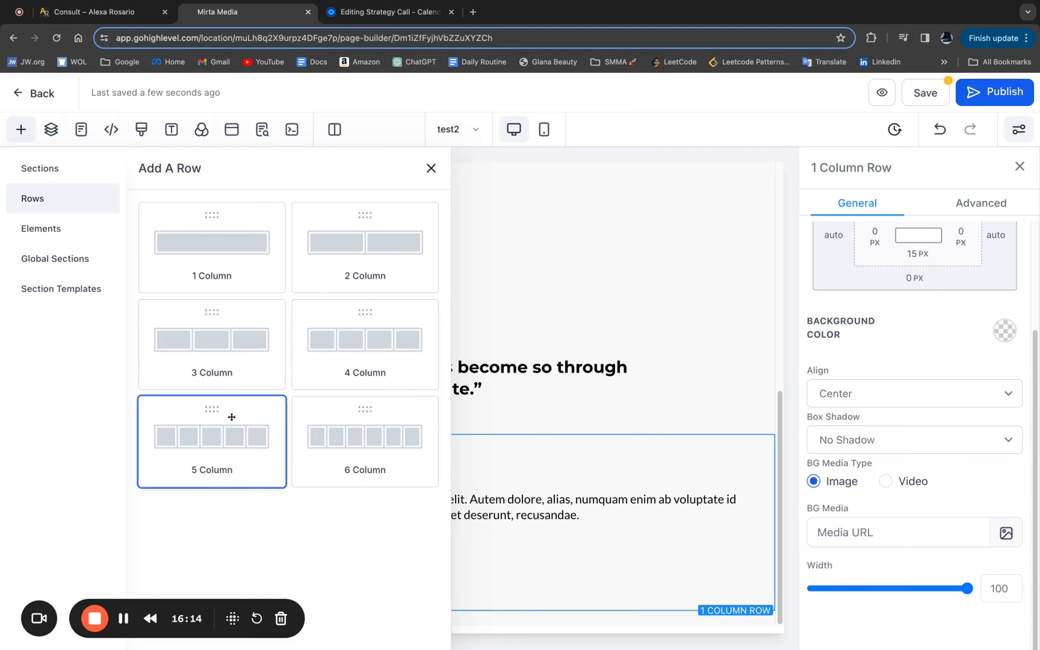
click(262, 408)
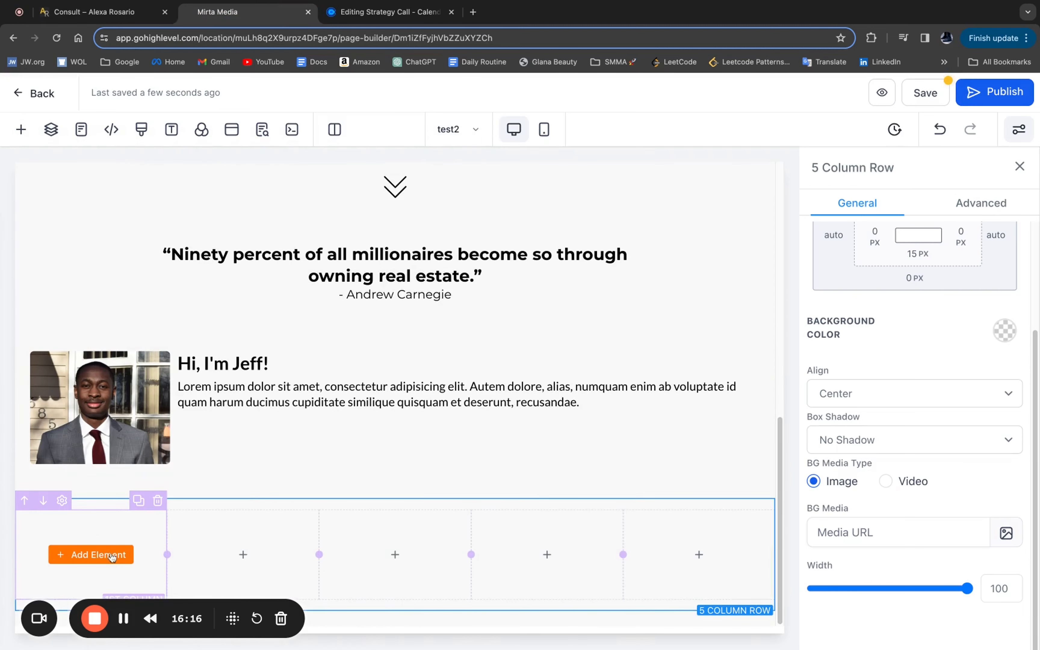
- Check the reference page's logo strip, and find the Yahoo Finance logo's download formats on Logowik from the Google results
click(117, 13)
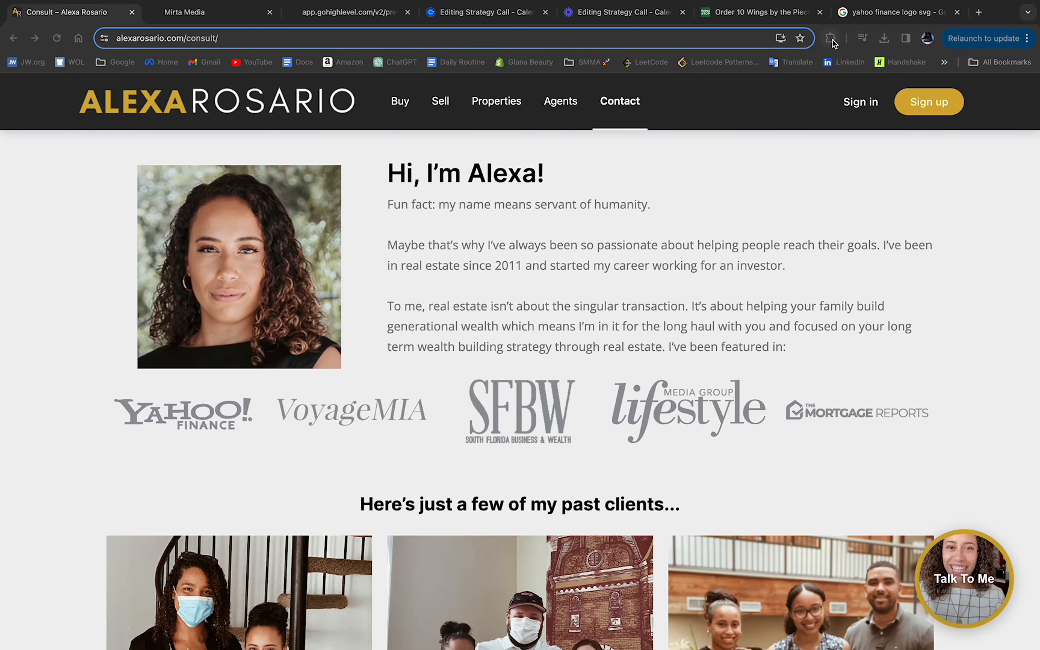
click(896, 13)
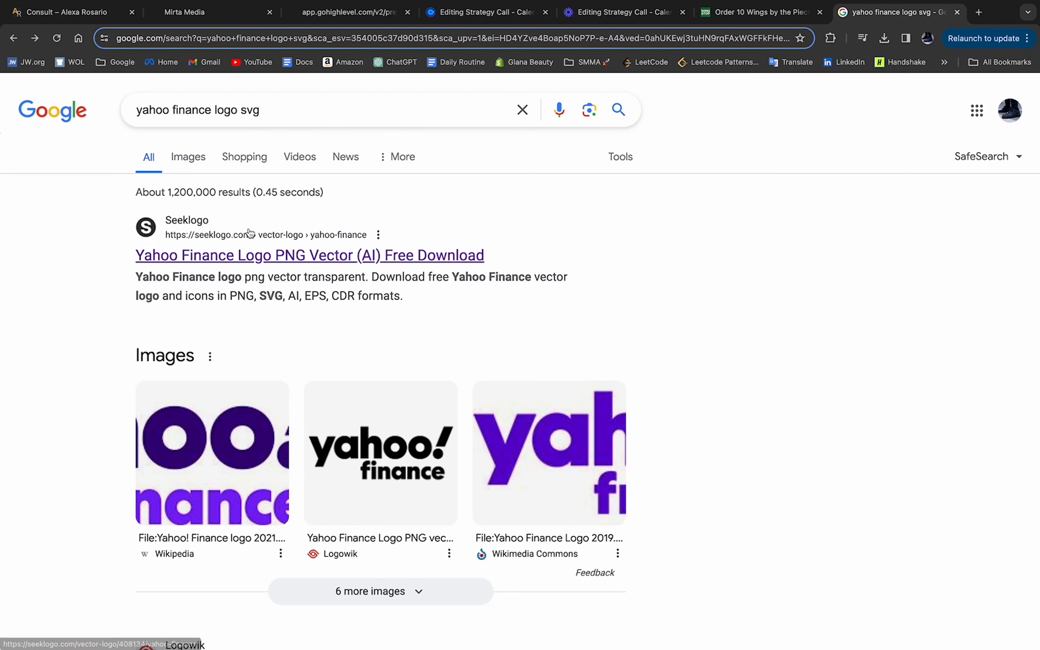
scroll(254, 258, down, 1)
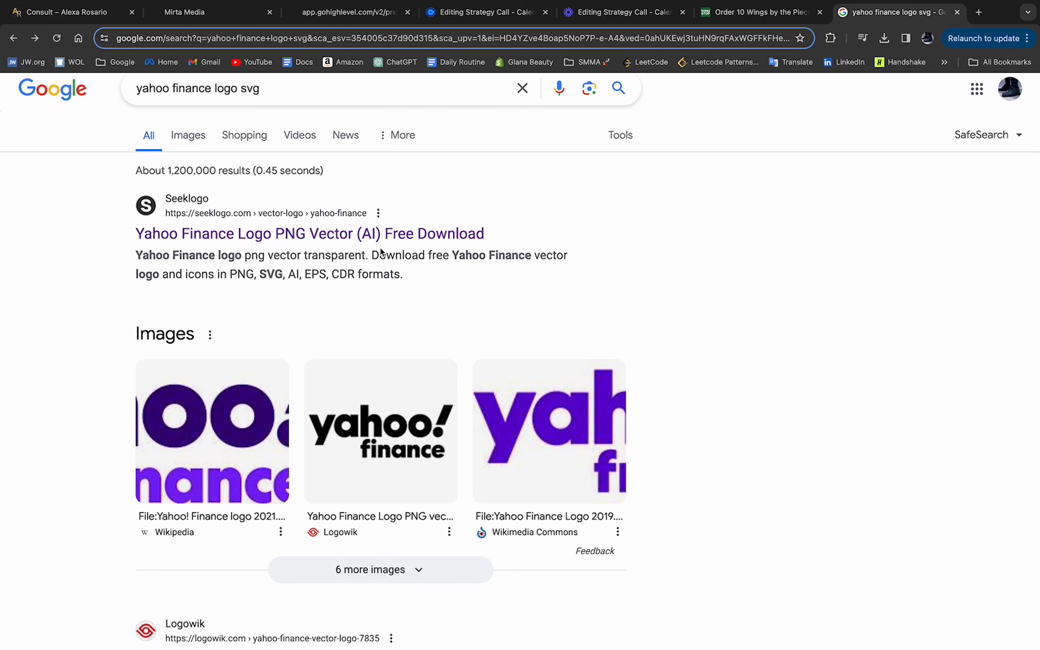
scroll(307, 250, down, 1)
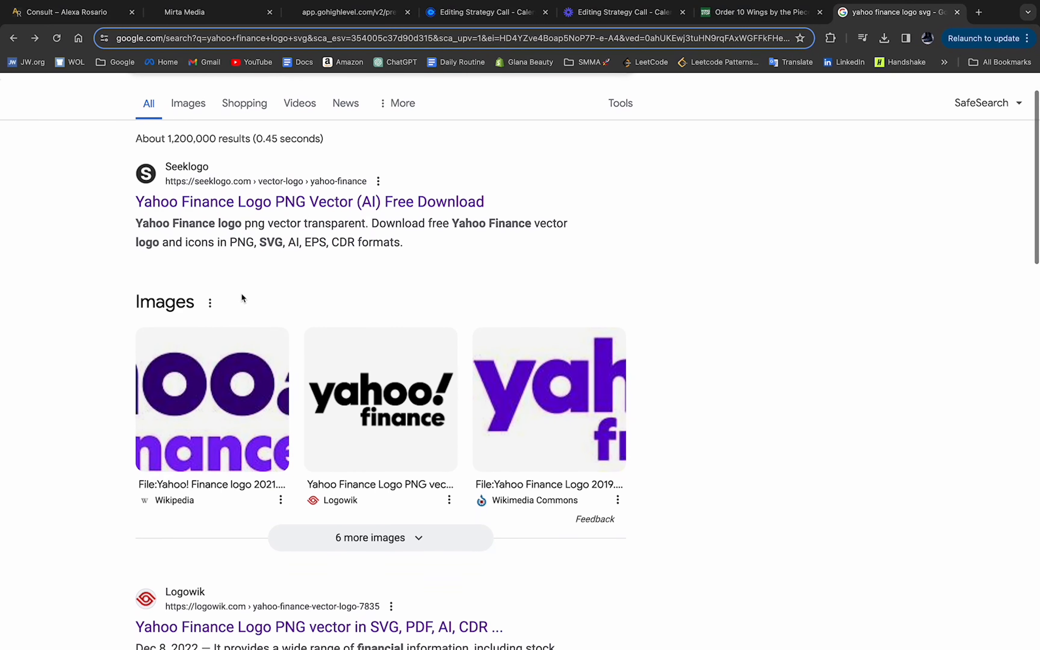
scroll(241, 295, down, 5)
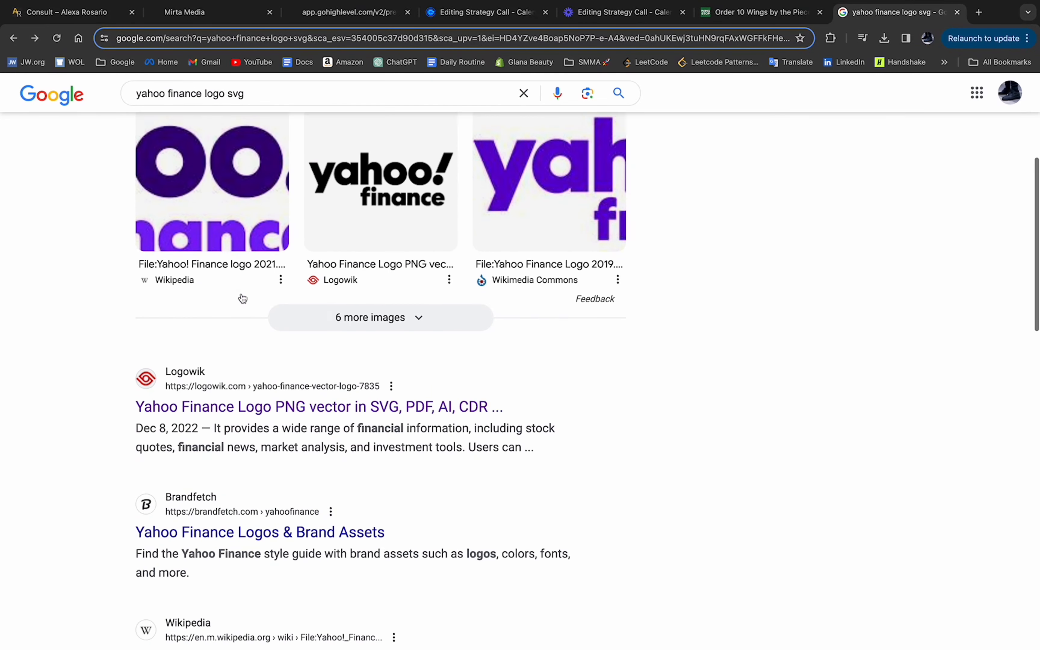
click(272, 412)
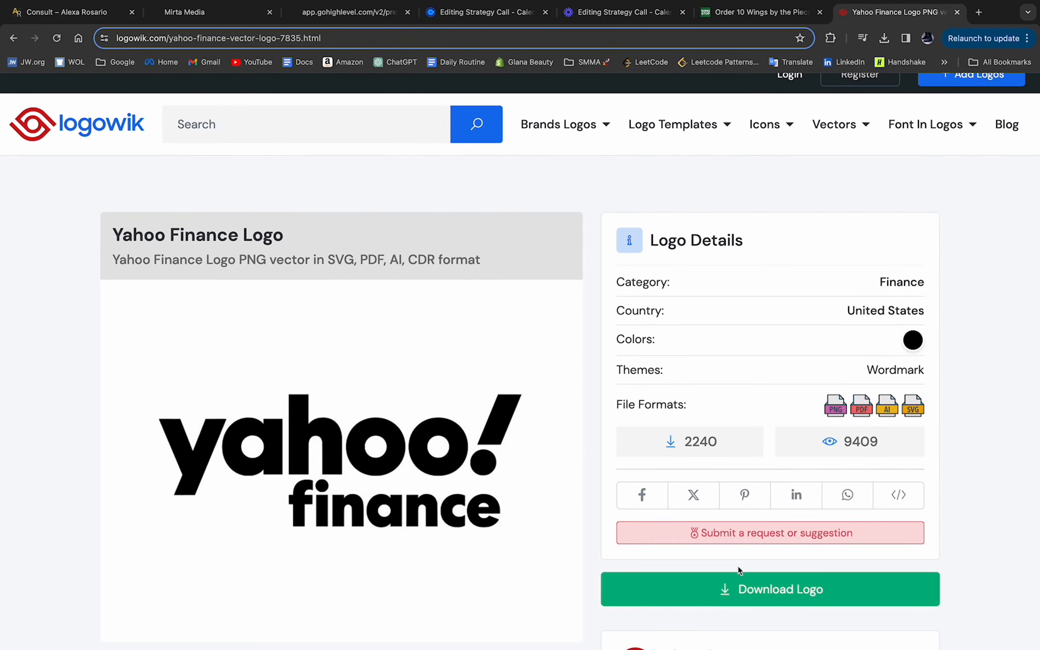
click(735, 590)
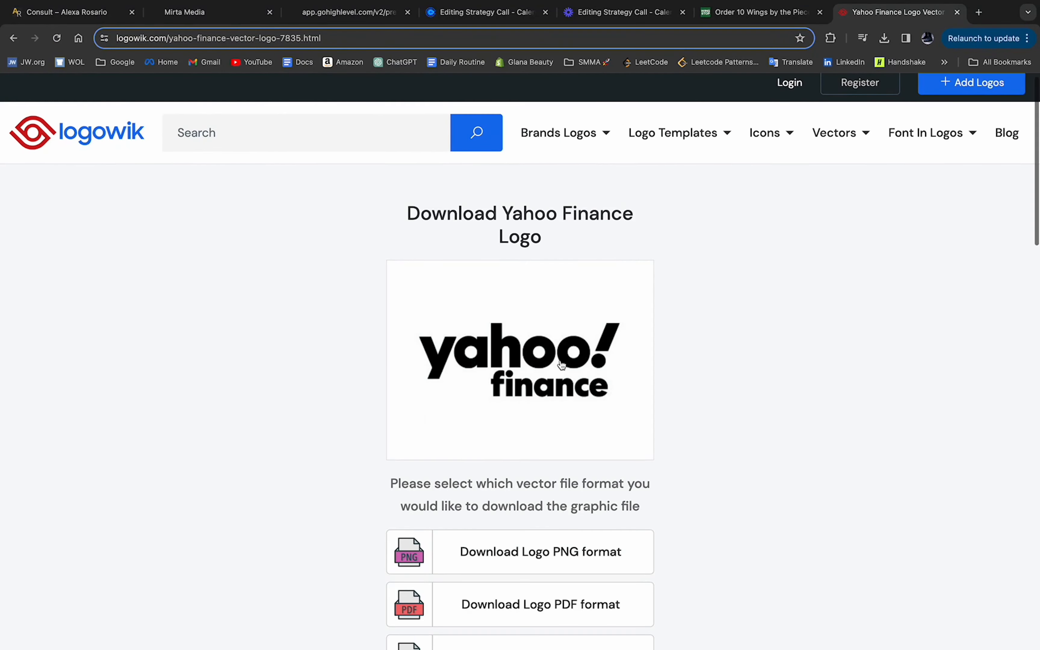
scroll(601, 512, down, 4)
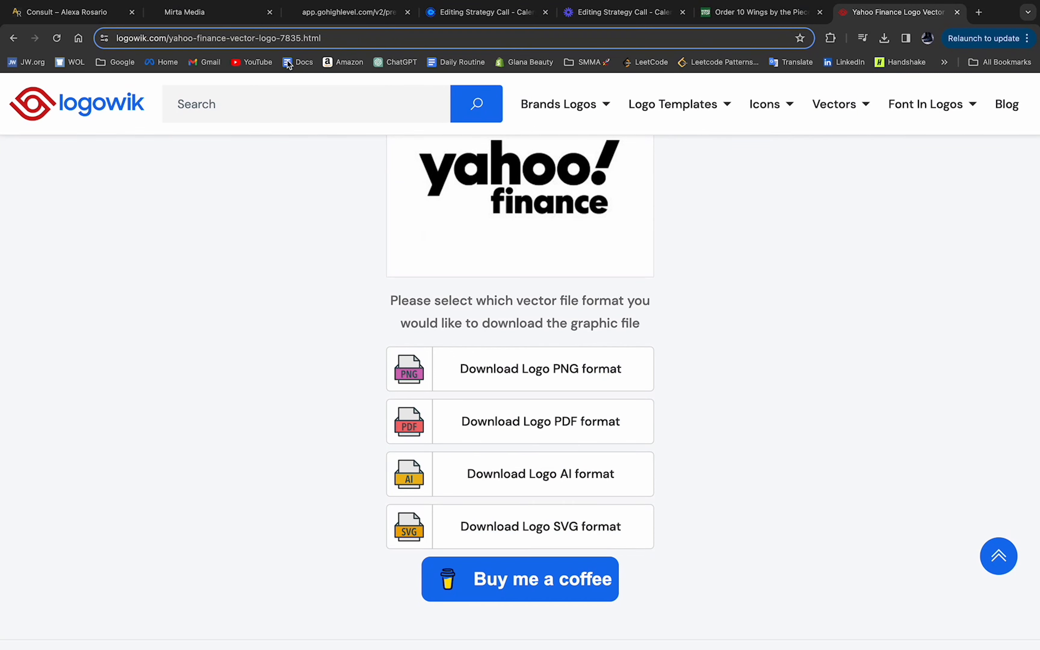
- In the page builder, add an Svg element to the row's first column and set its image to Yahoo Finance.svg
click(234, 19)
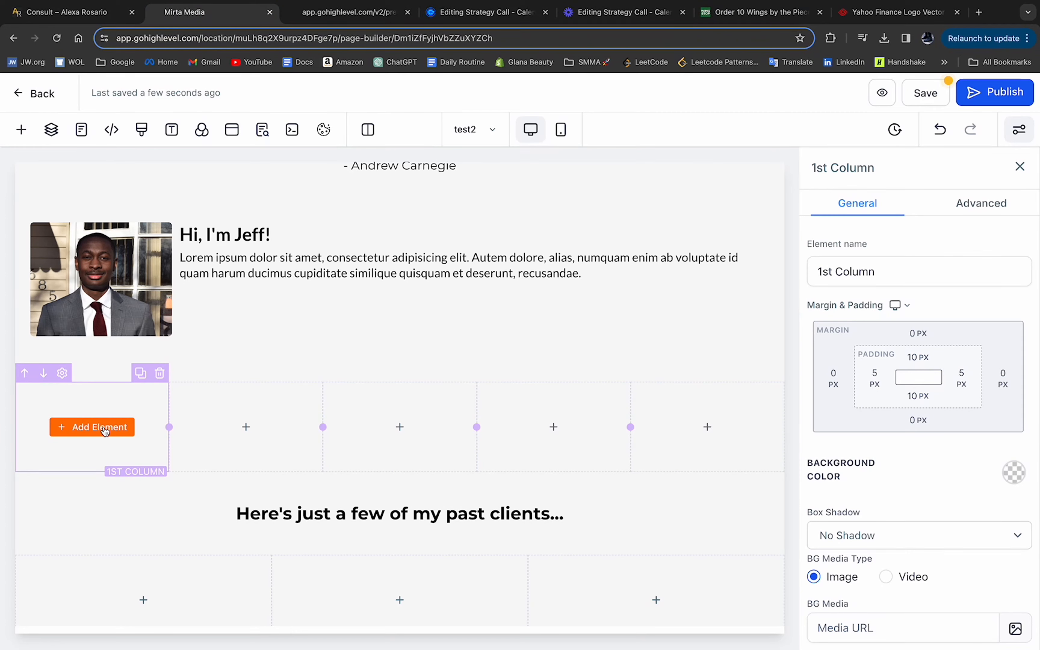
click(105, 431)
scroll(294, 387, down, 3)
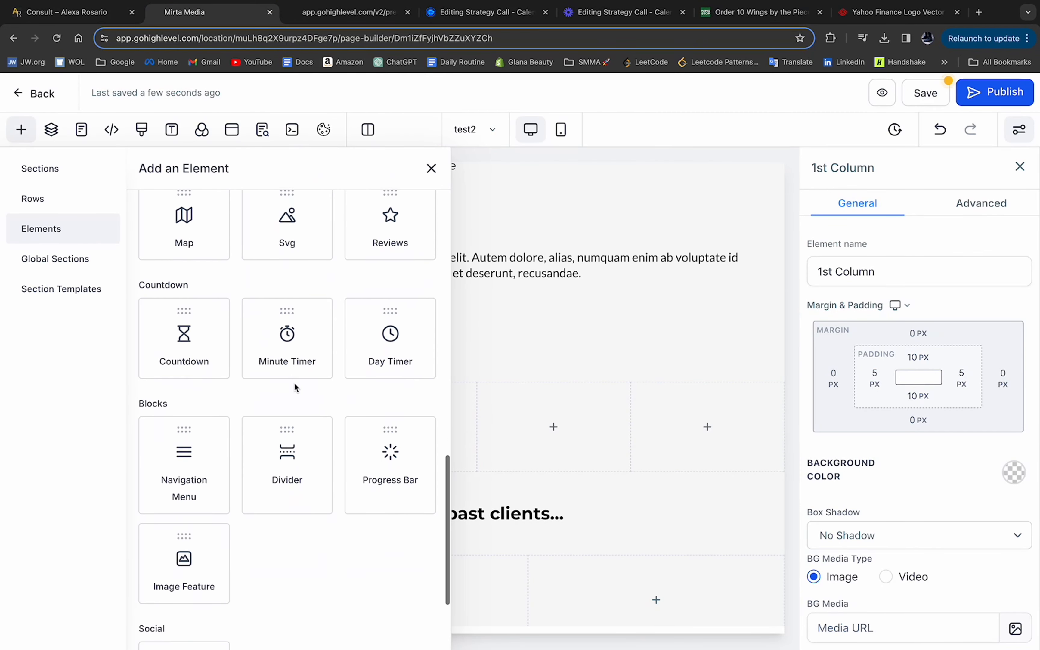
scroll(294, 387, up, 3)
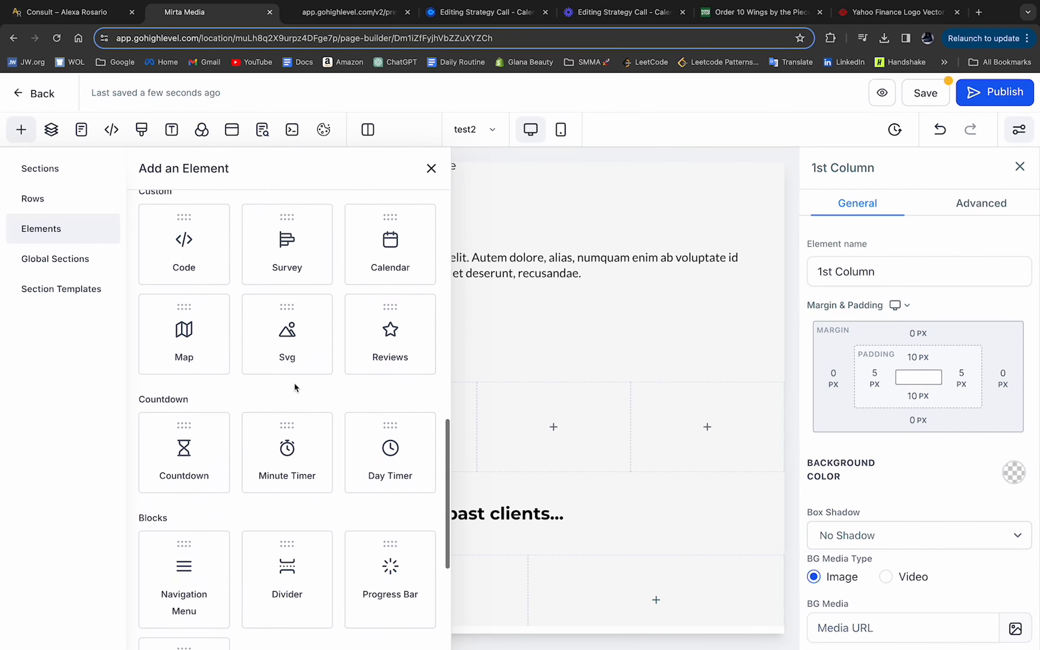
click(301, 352)
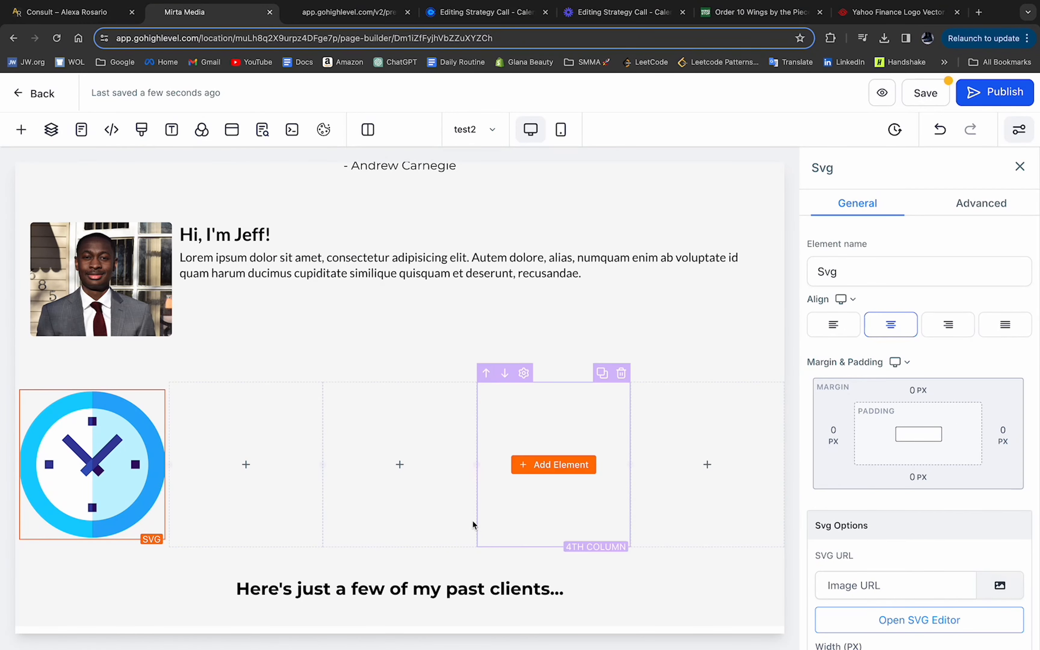
click(1000, 586)
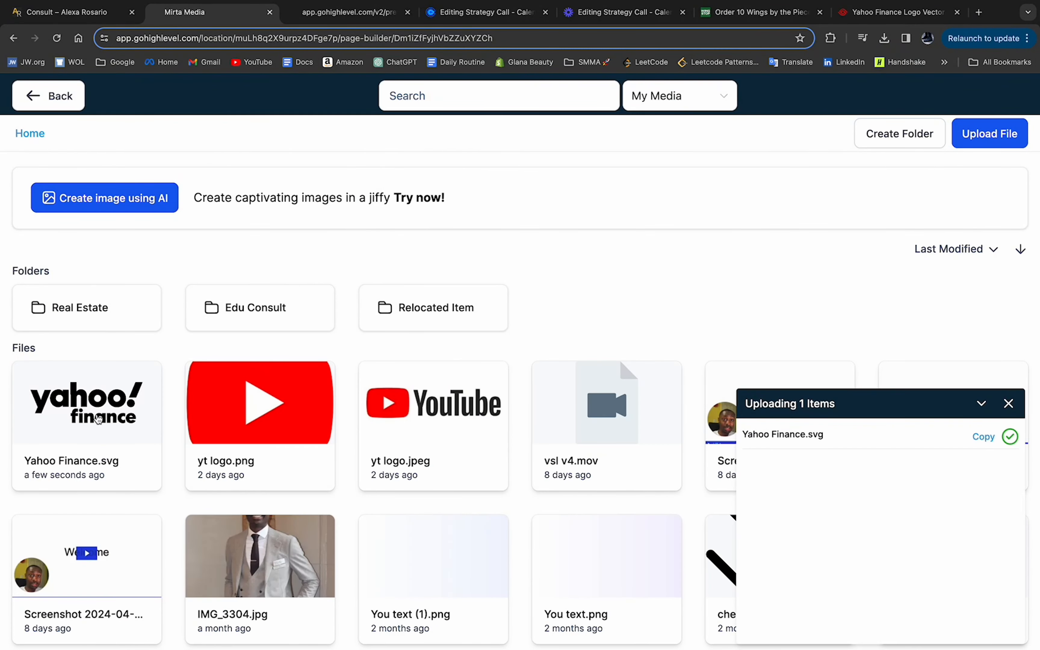
click(93, 410)
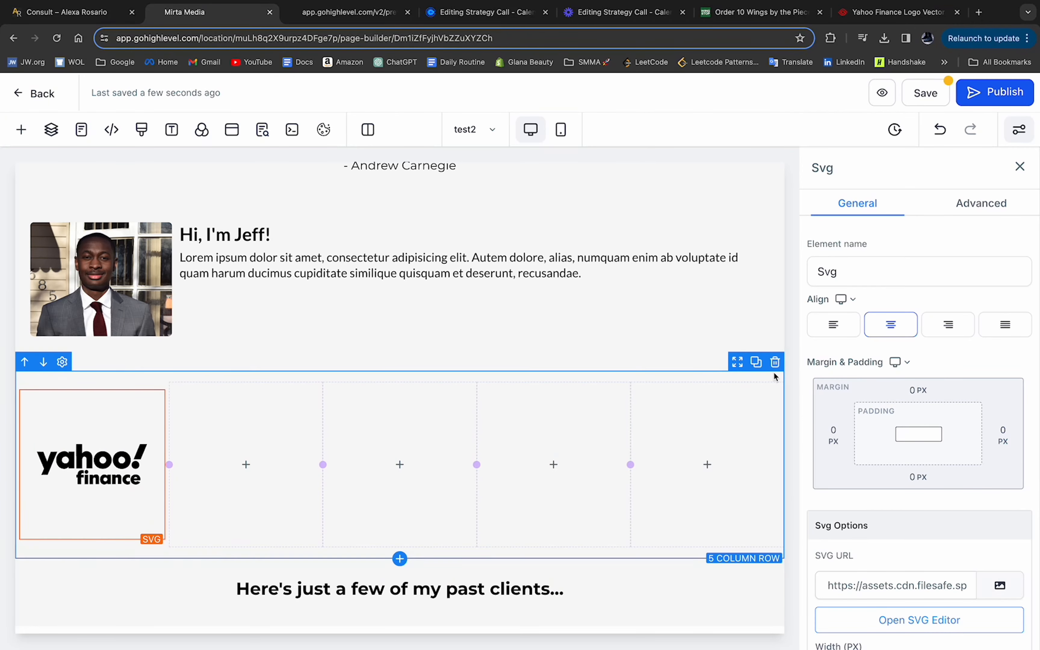
- Recolor the Yahoo Finance logo to the light blue-grey of the global palette in the SVG editor
scroll(928, 494, down, 1)
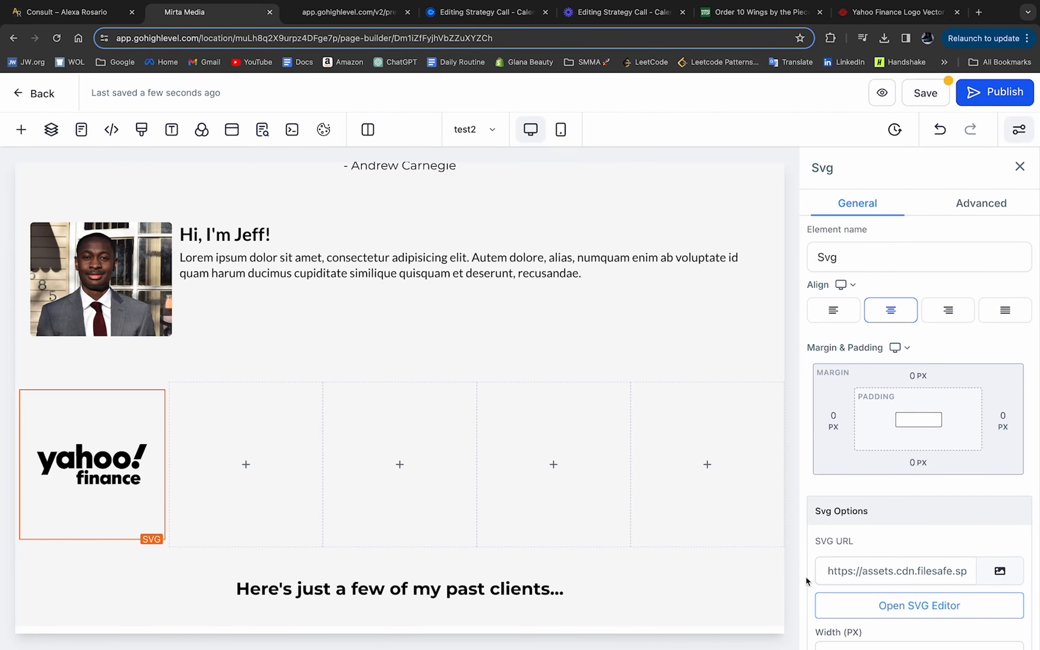
scroll(989, 538, down, 3)
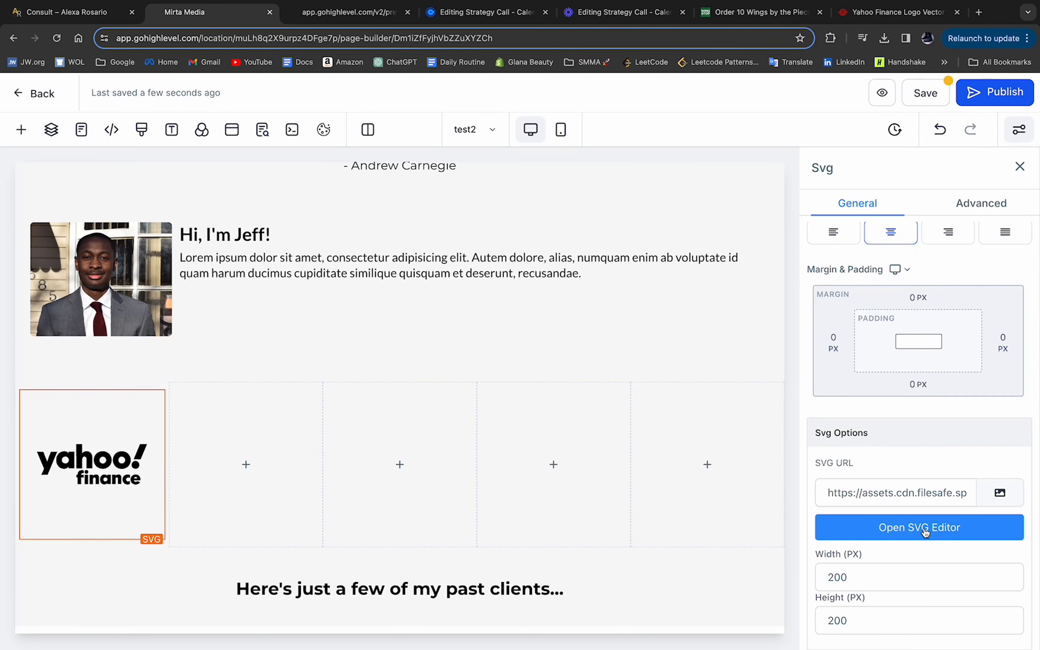
click(925, 532)
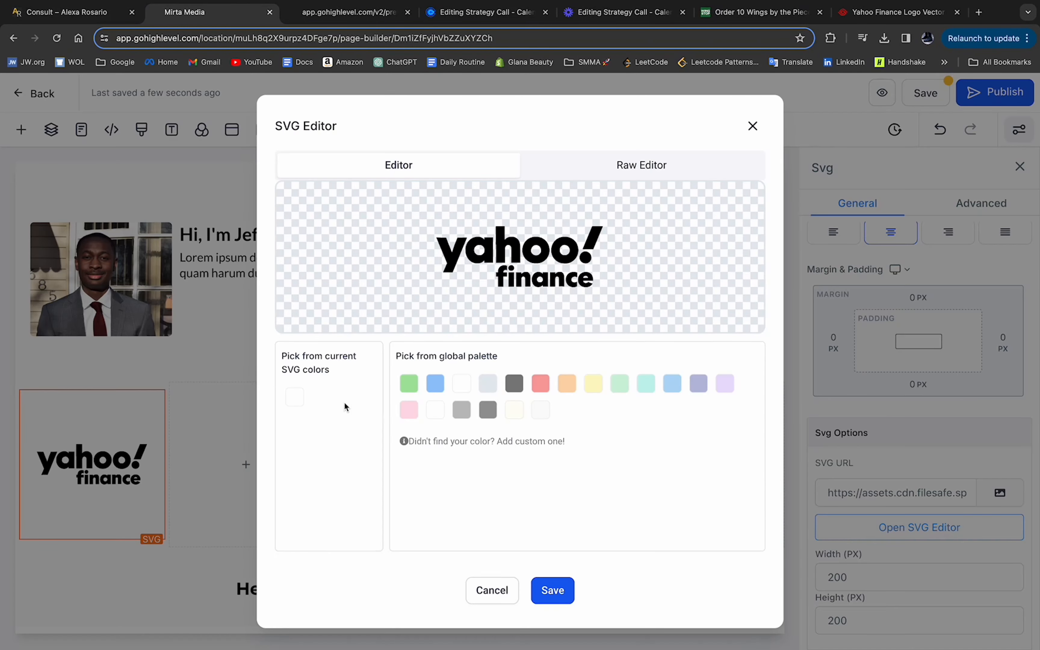
click(527, 284)
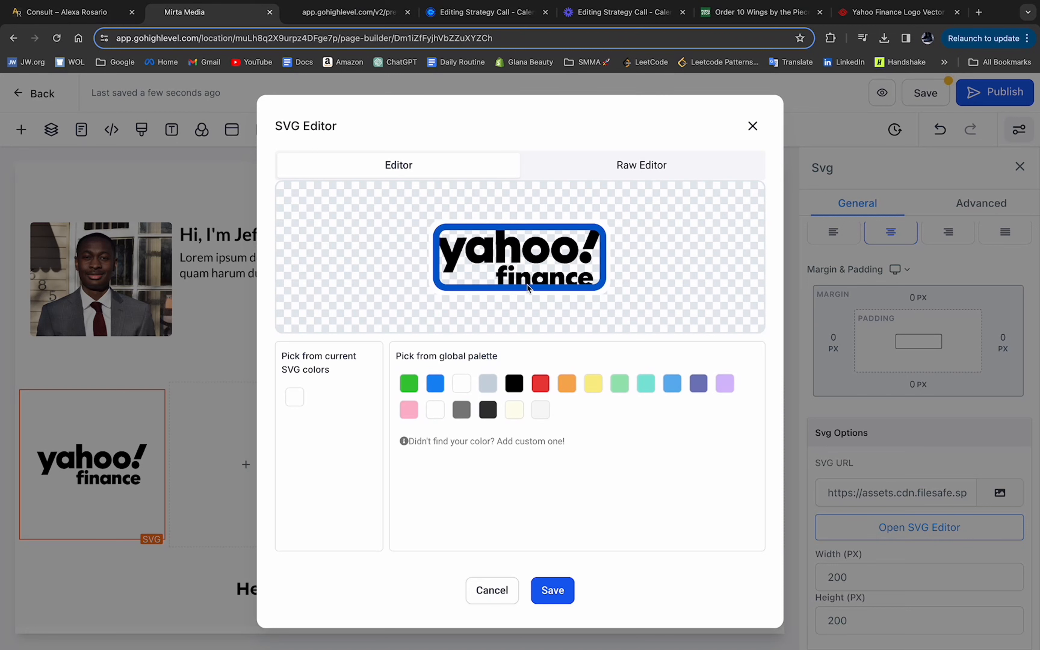
click(488, 383)
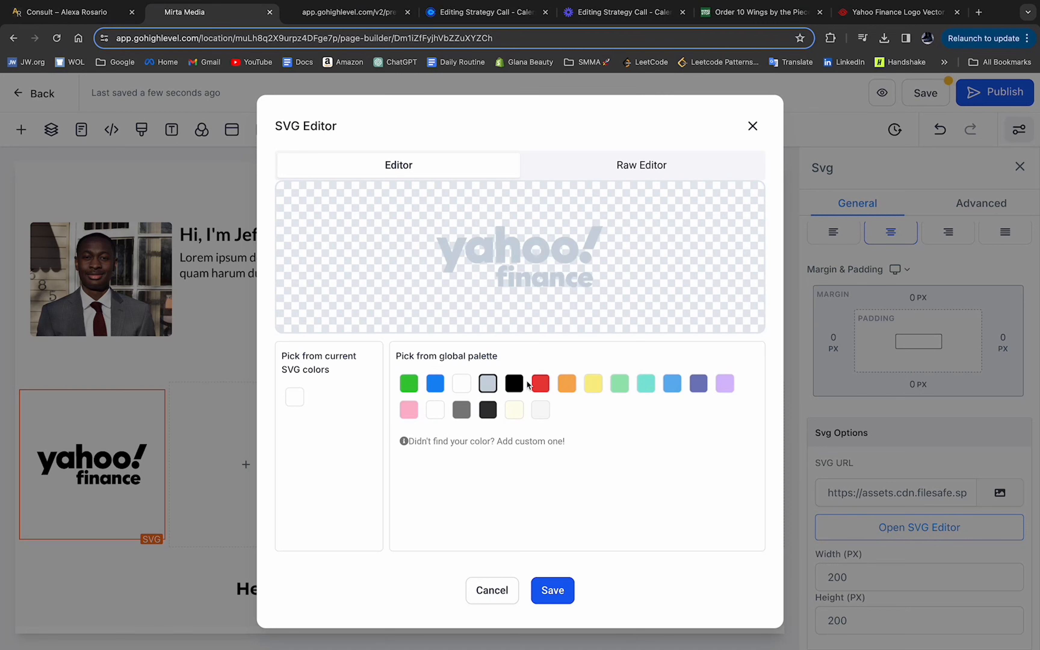
click(541, 410)
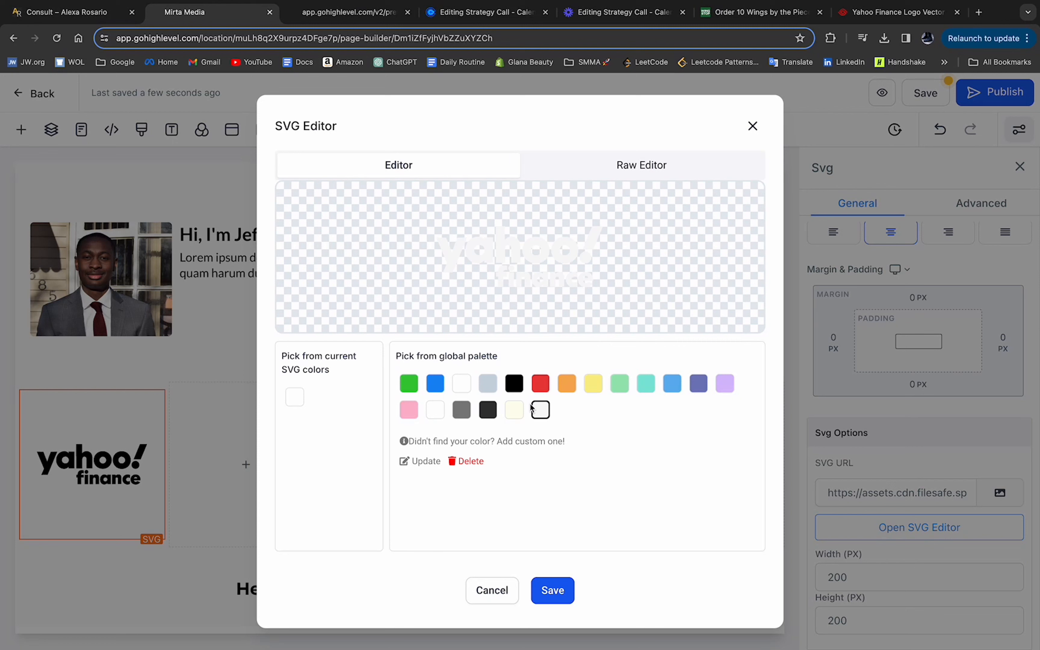
click(487, 387)
- Try a custom grey, #919191, for the palette, and save the recolored Yahoo Finance logo
click(517, 442)
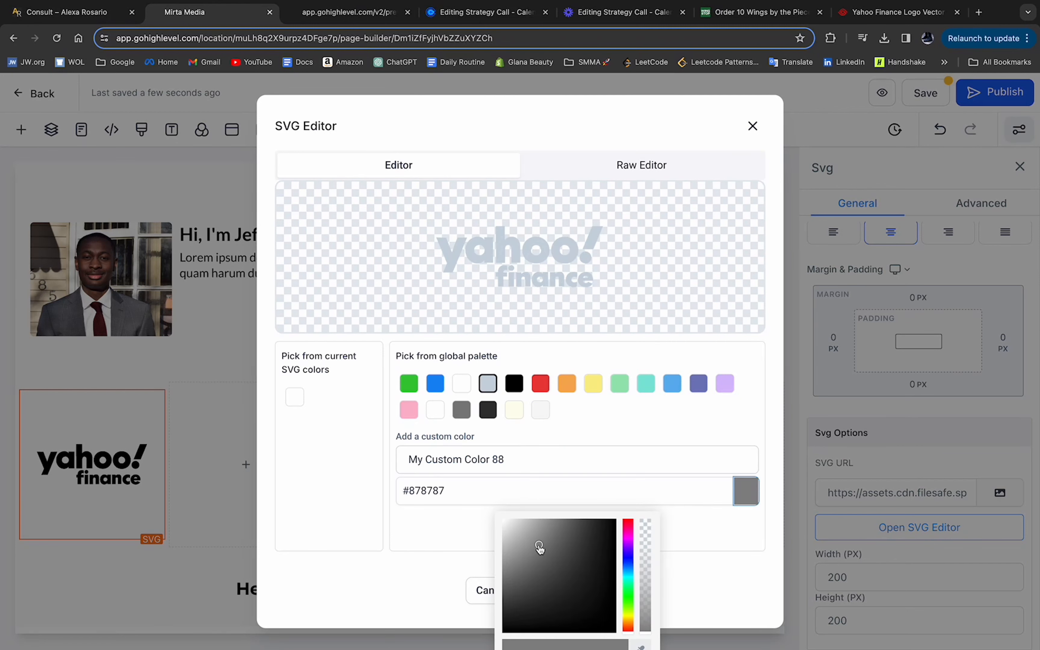
drag(539, 547, 526, 553)
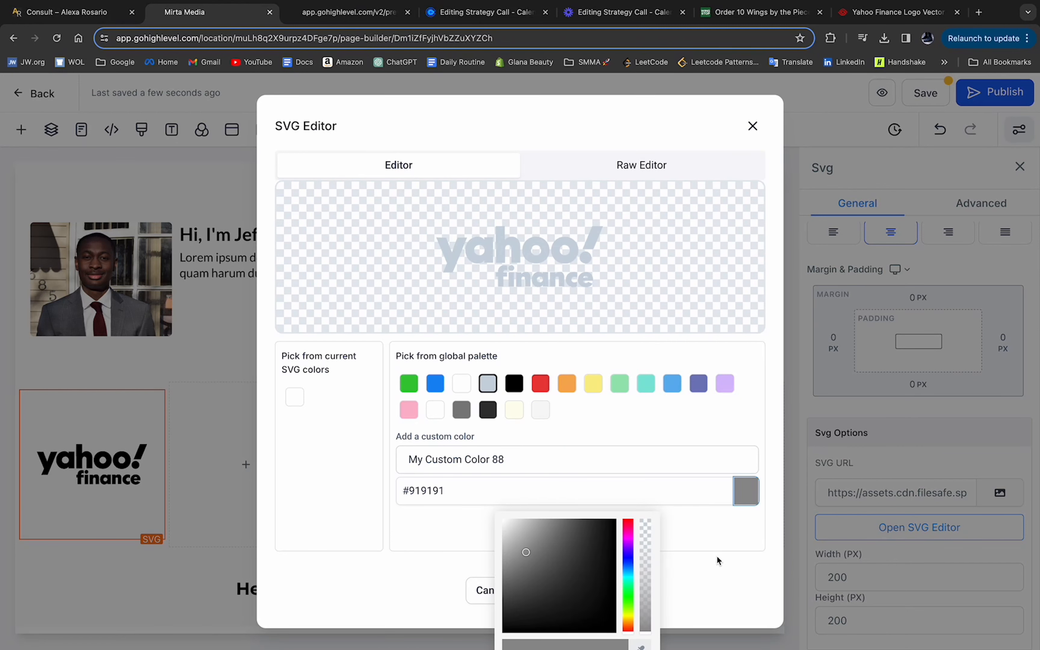
scroll(713, 627, down, 4)
click(714, 631)
click(561, 588)
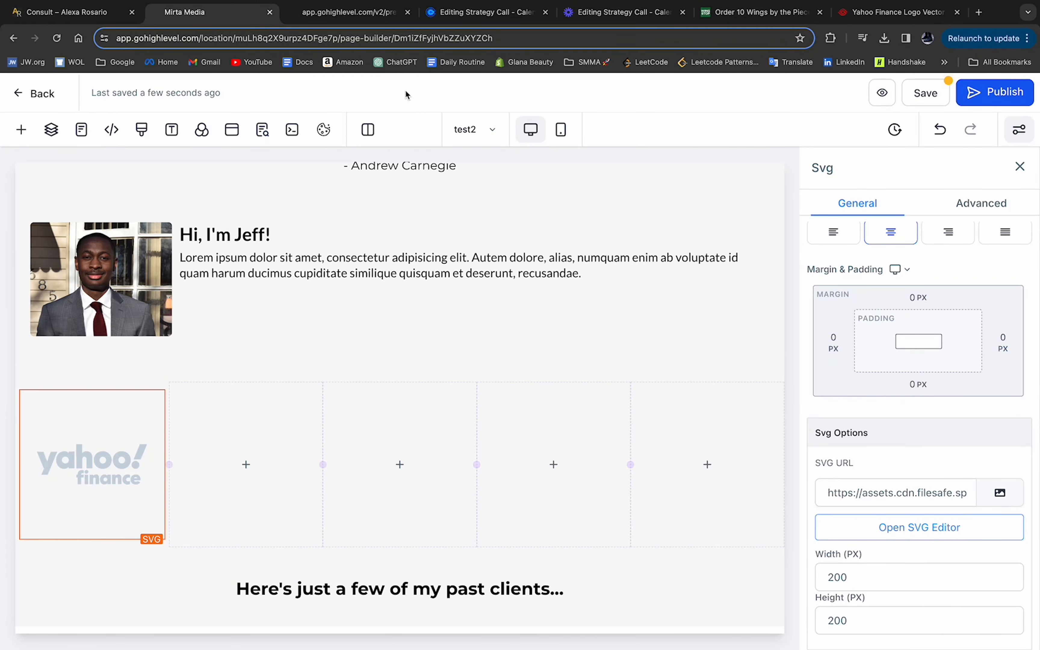
- Compare the reference page's grey logo strip with the five-column row in the page builder
click(66, 11)
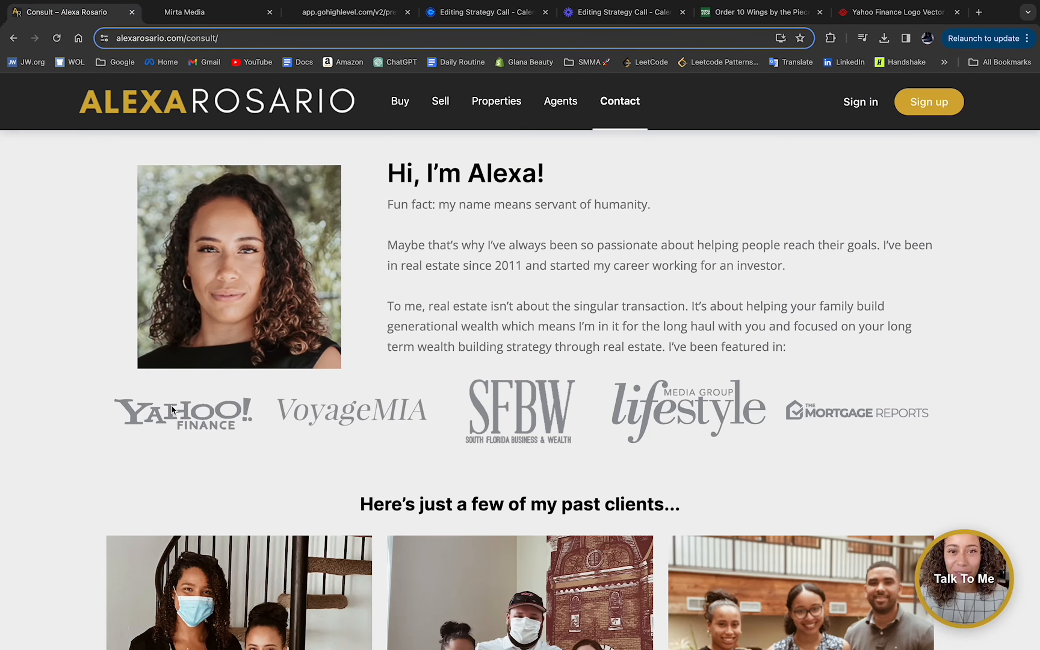
click(177, 17)
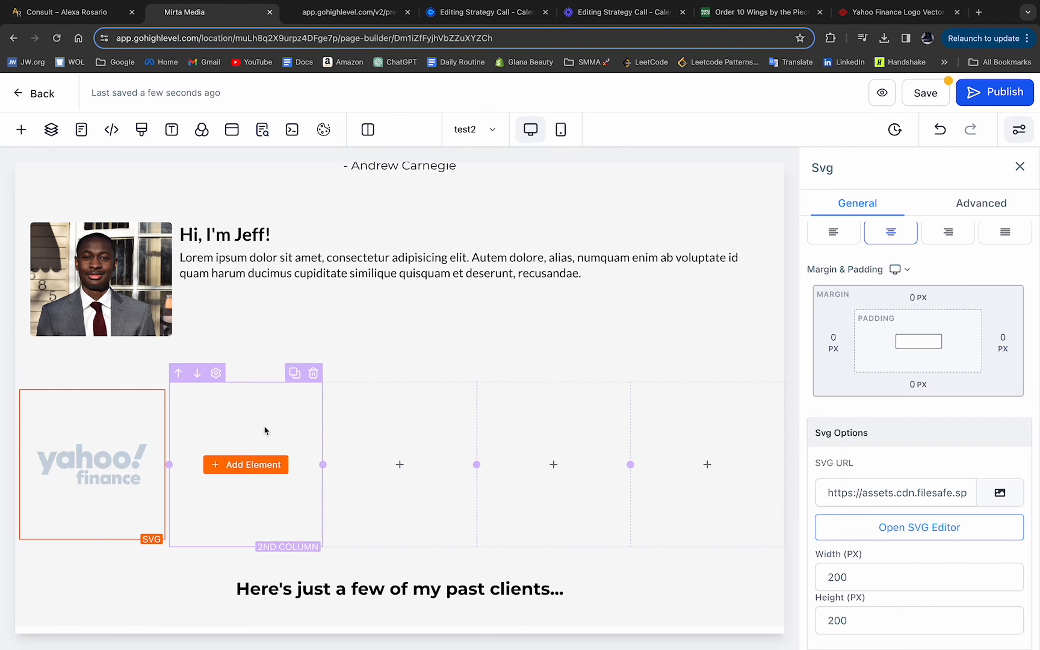
click(99, 7)
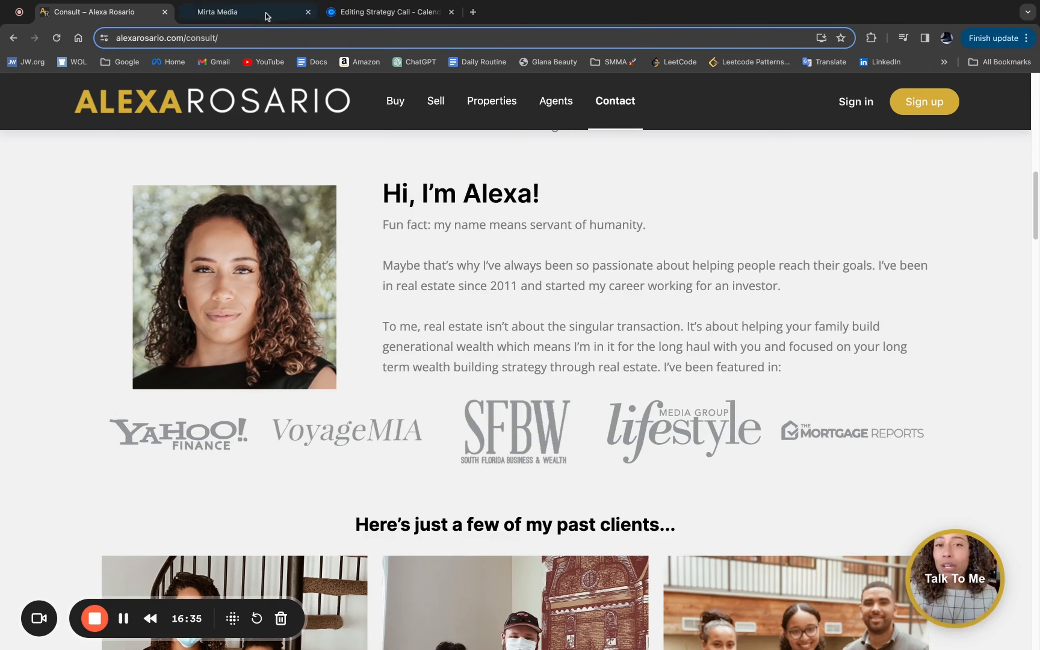
click(264, 12)
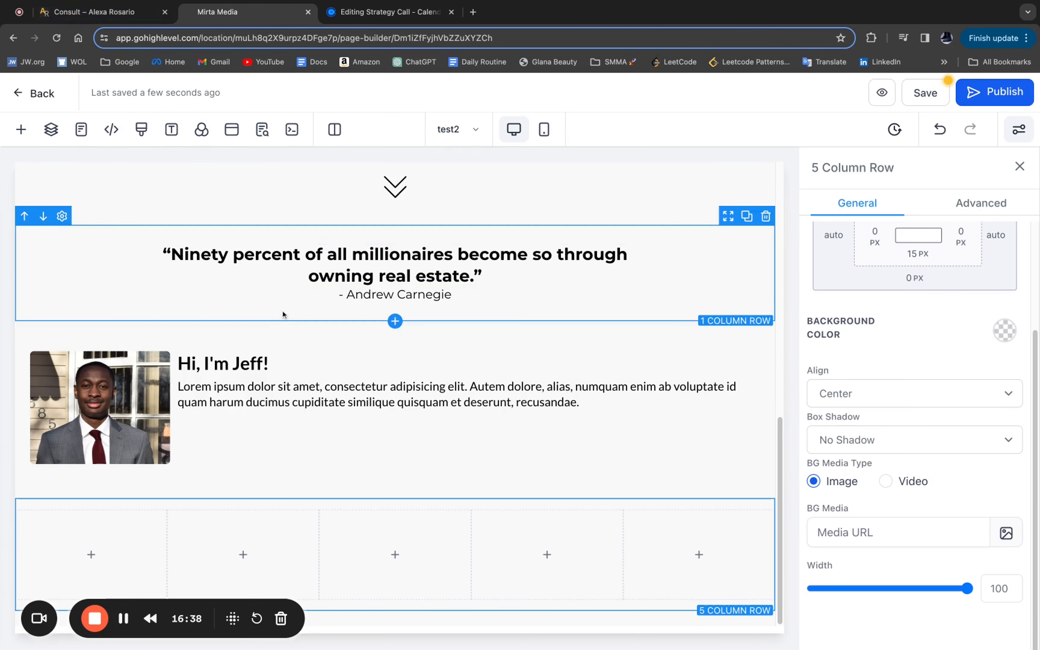
click(147, 11)
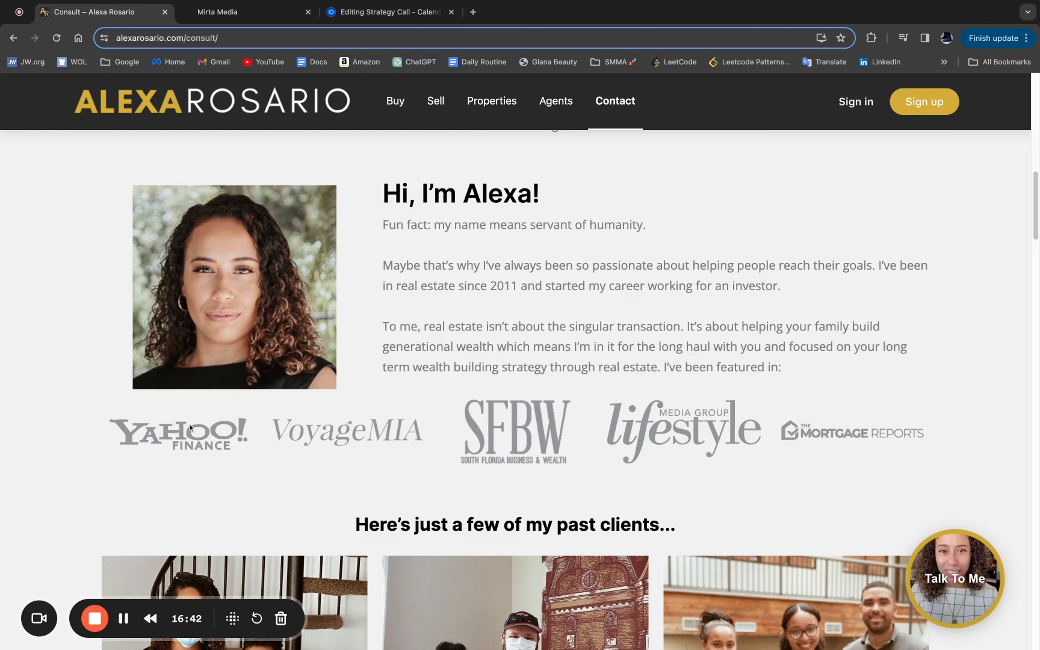
click(253, 18)
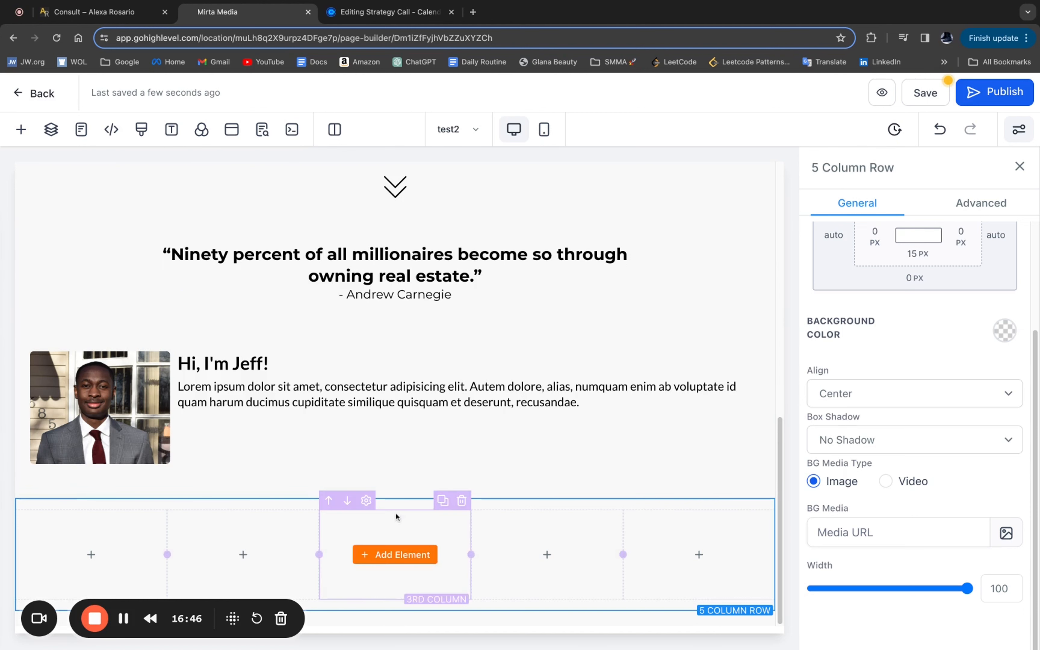
- Examine how the five-column row stacks beneath the Image Feature in the mobile layout
scroll(529, 373, down, 10)
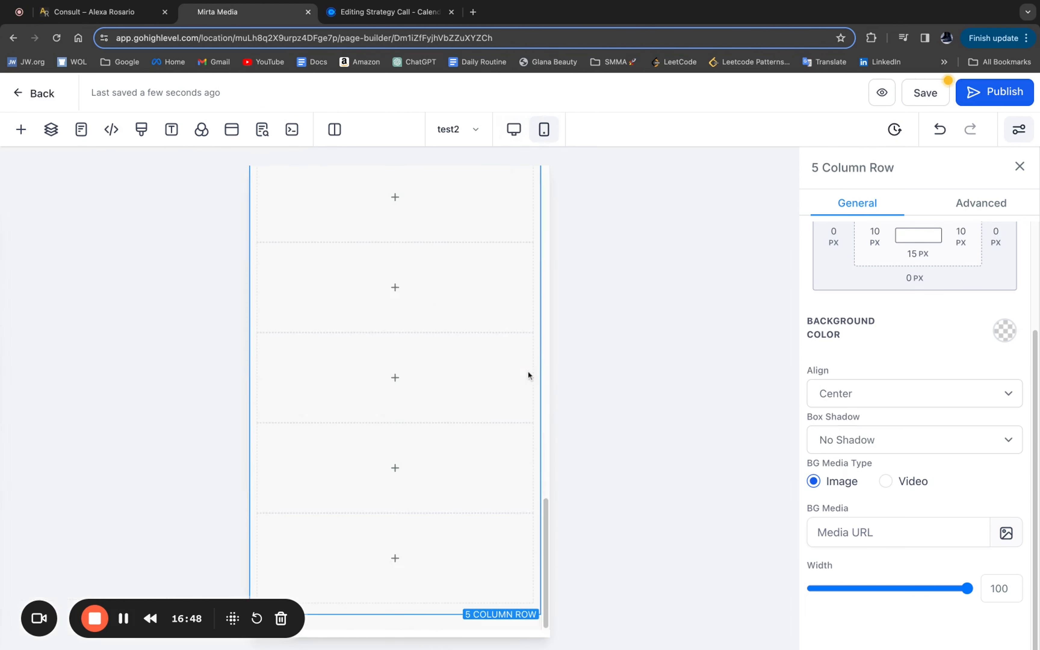
scroll(486, 288, up, 2)
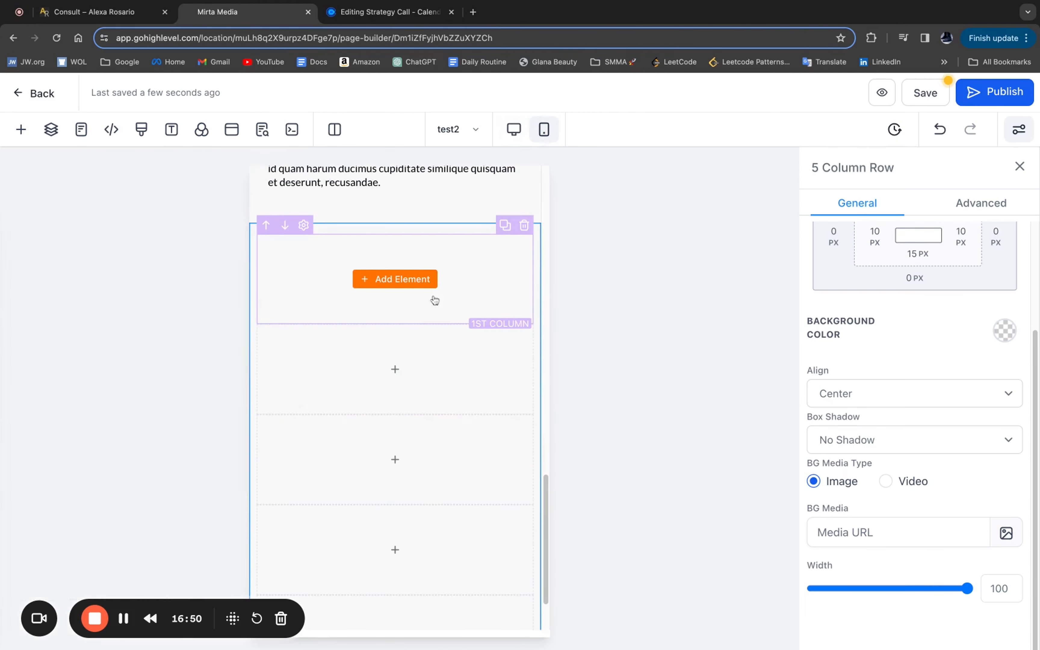
scroll(434, 352, down, 2)
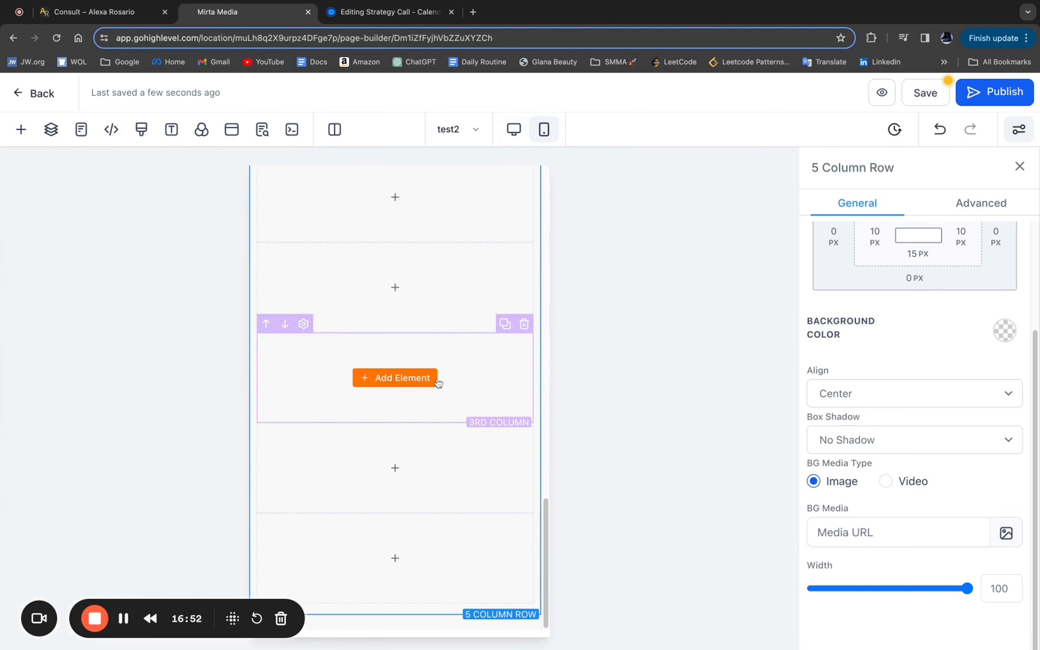
scroll(438, 382, up, 5)
scroll(438, 382, down, 5)
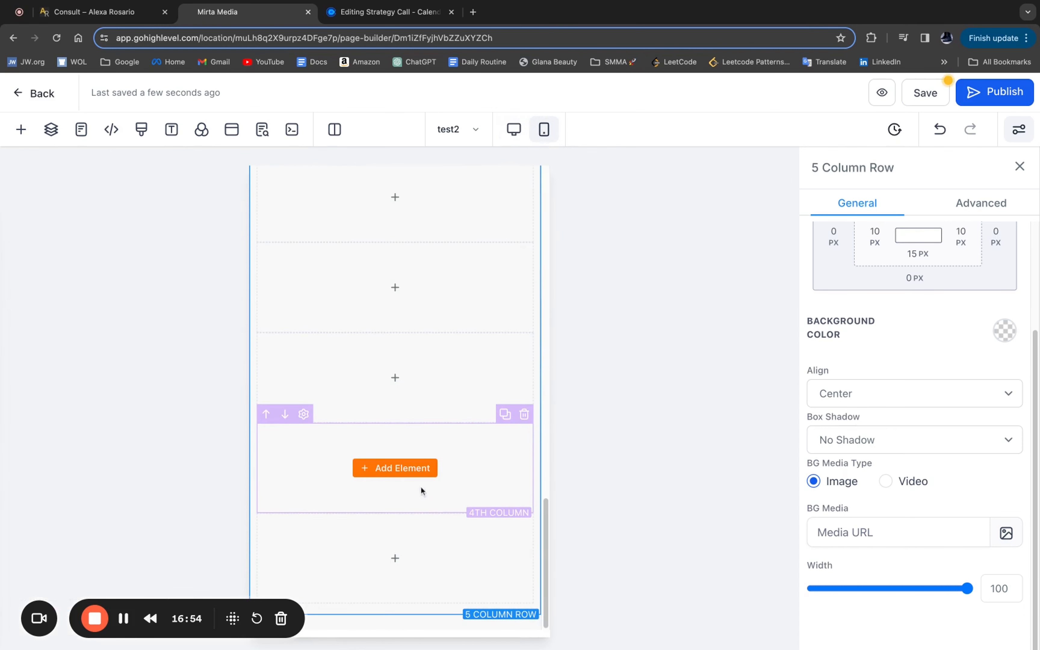
scroll(441, 323, up, 8)
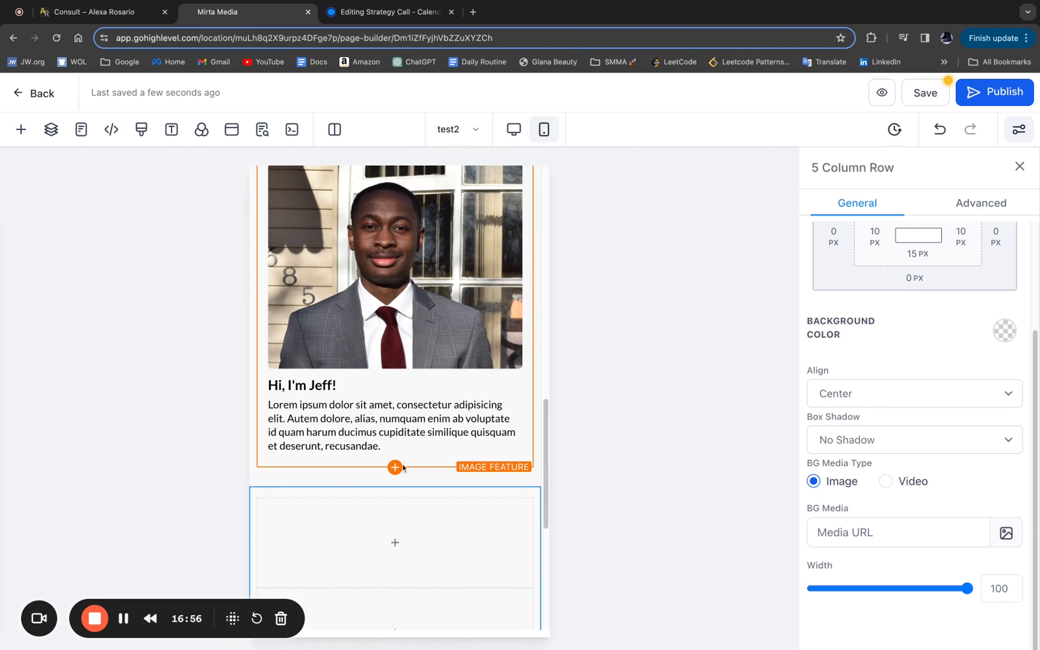
- Try an image slider with a reduced height beneath the Image Feature in the mobile layout
click(395, 467)
scroll(304, 406, down, 5)
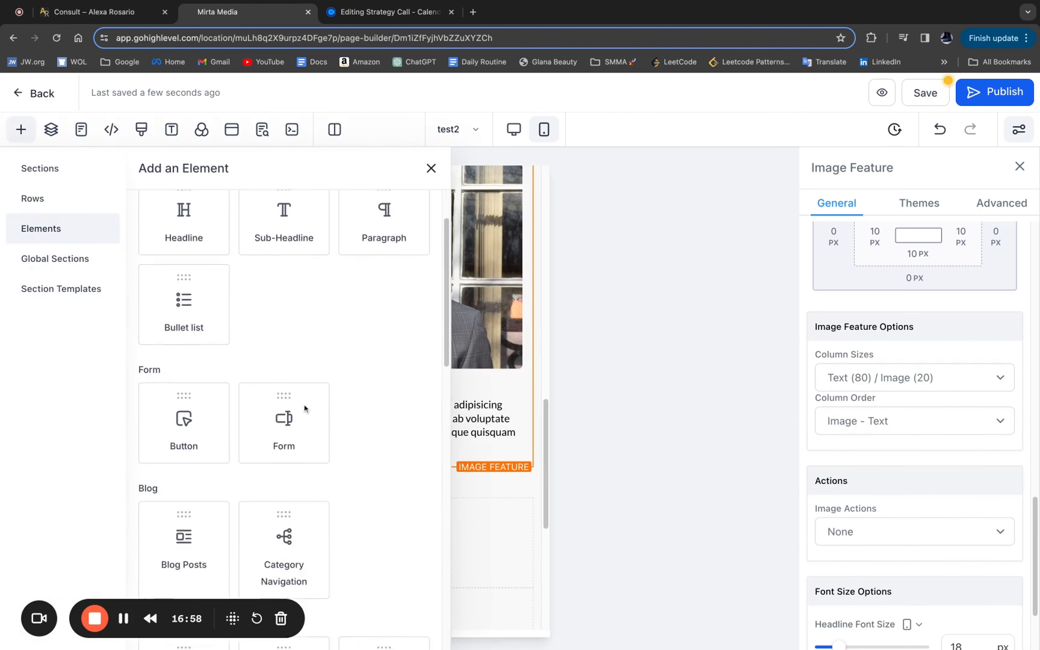
scroll(304, 403, down, 5)
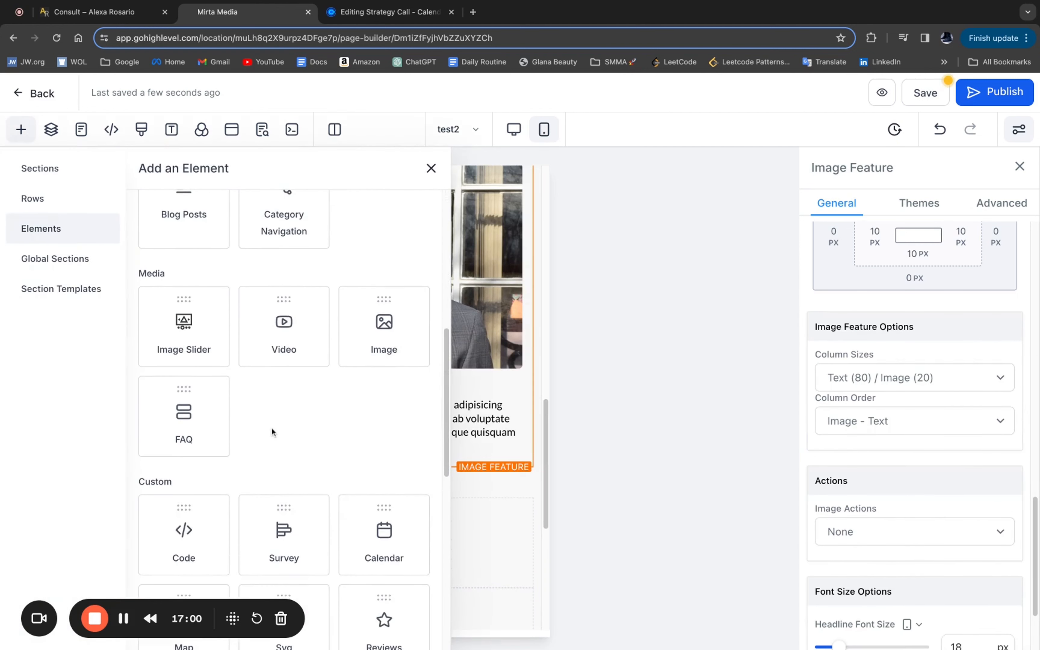
click(195, 339)
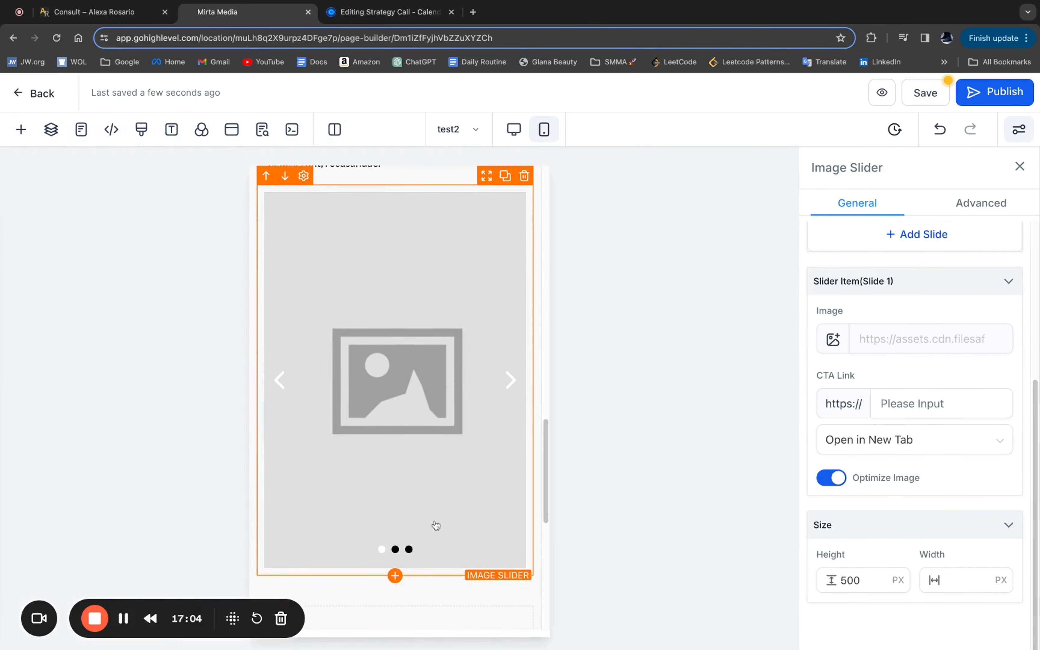
click(845, 578)
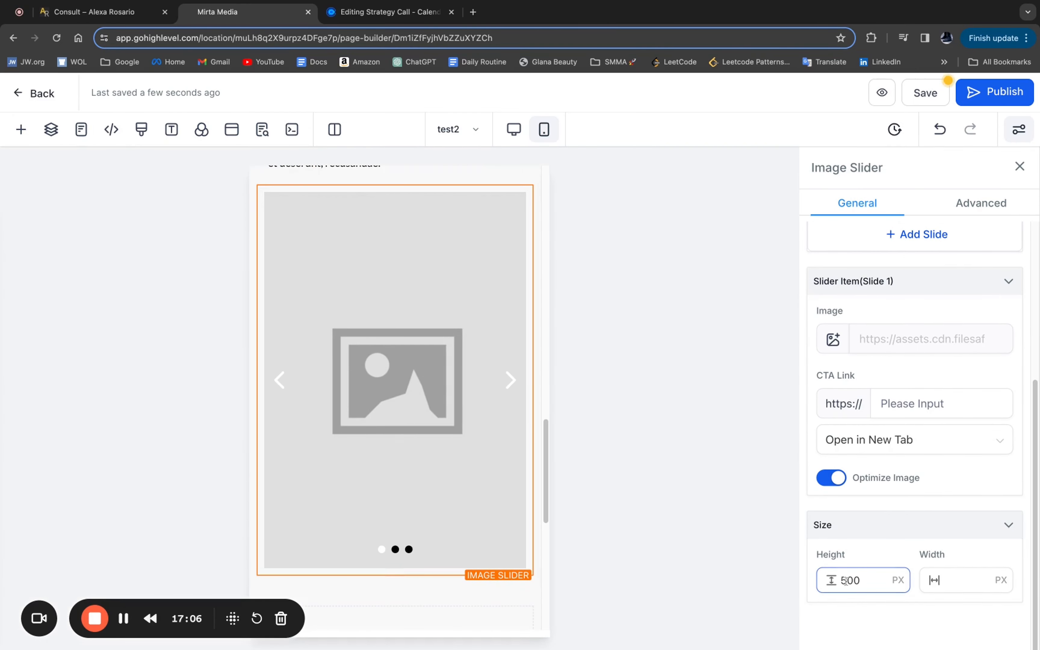
key(shift+Left)
text(1)
scroll(546, 388, up, 3)
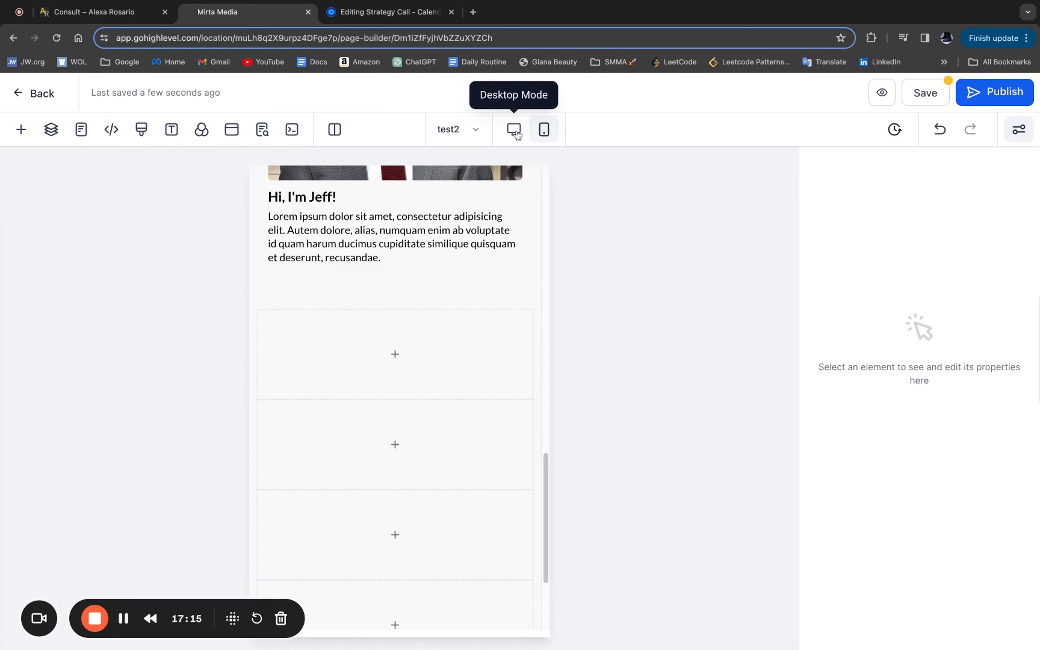
- Compare the desktop and mobile layouts from the header down to the five-column row
click(516, 133)
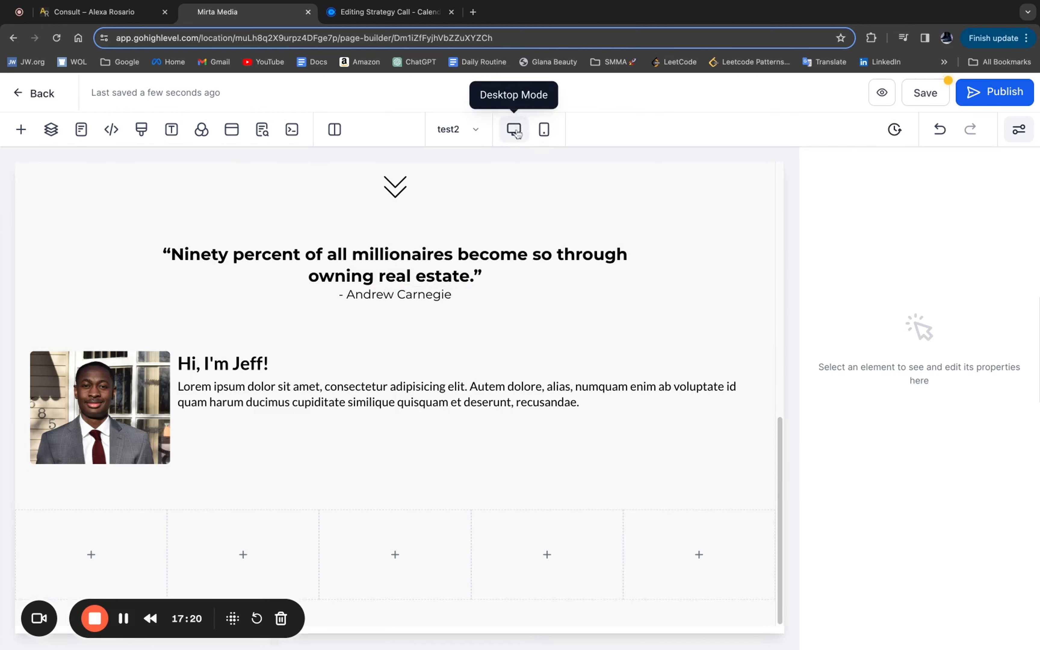
click(545, 130)
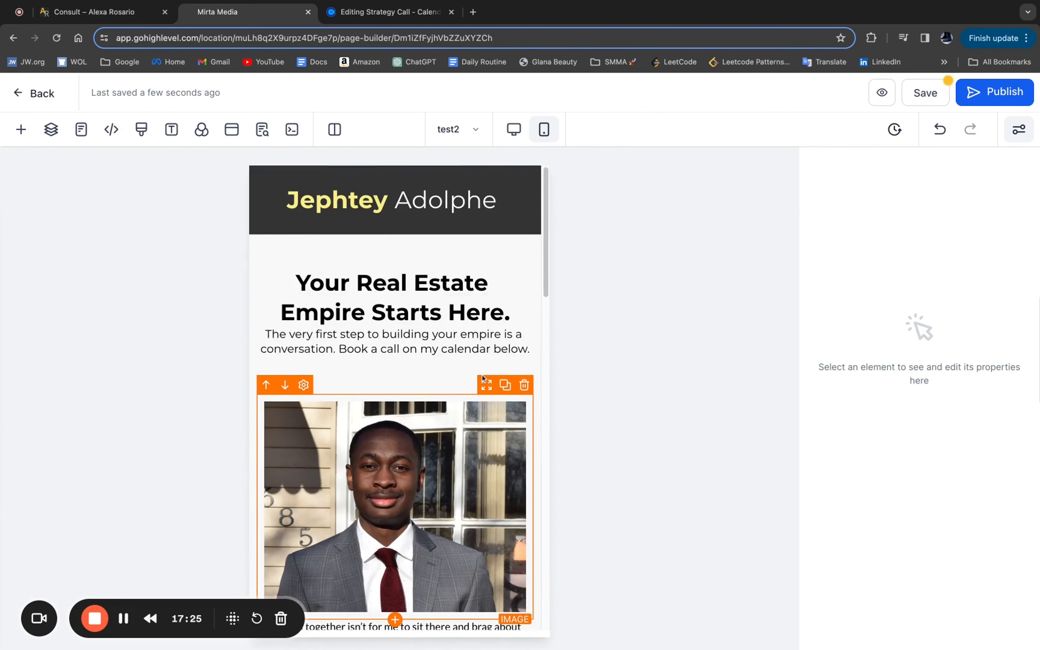
scroll(483, 378, down, 2)
scroll(483, 379, down, 1)
scroll(419, 342, down, 10)
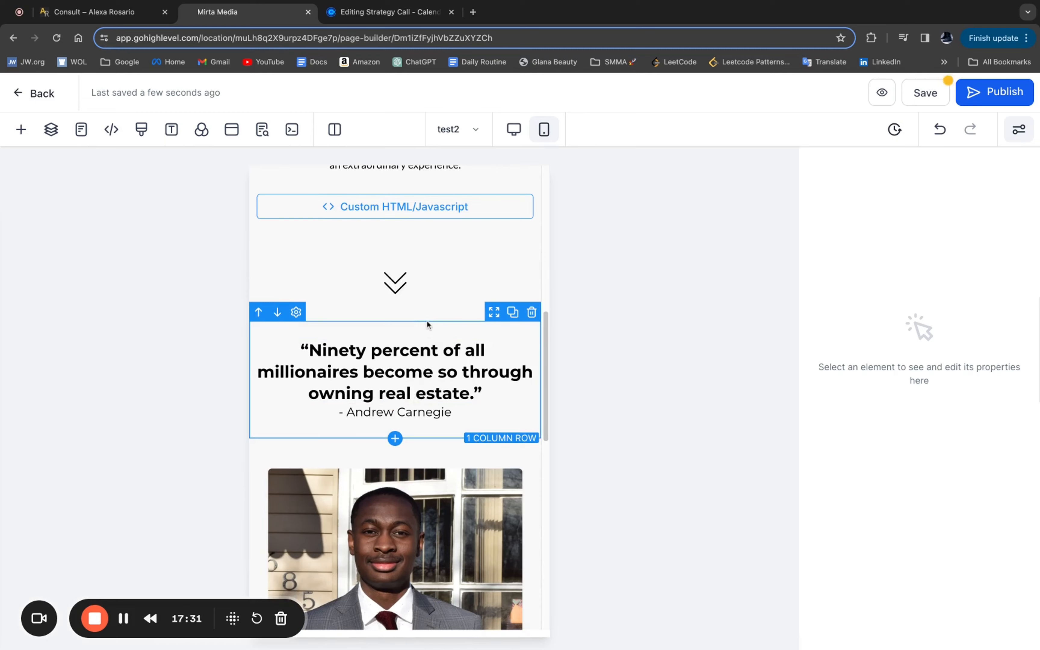
scroll(420, 372, down, 5)
scroll(400, 305, down, 9)
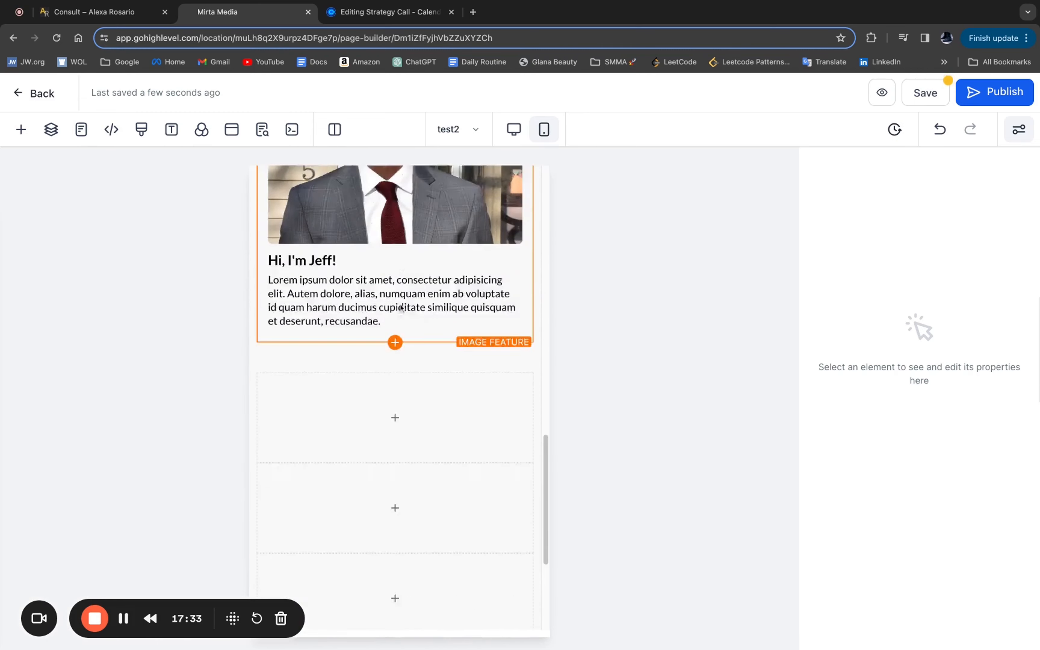
scroll(413, 242, up, 20)
click(514, 130)
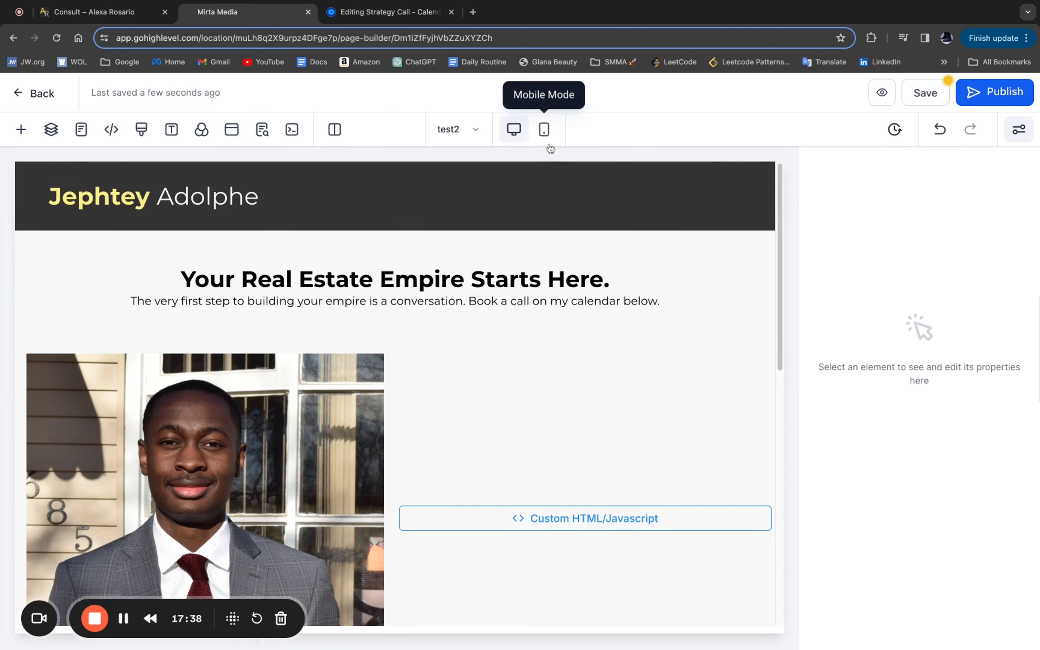
scroll(430, 432, down, 6)
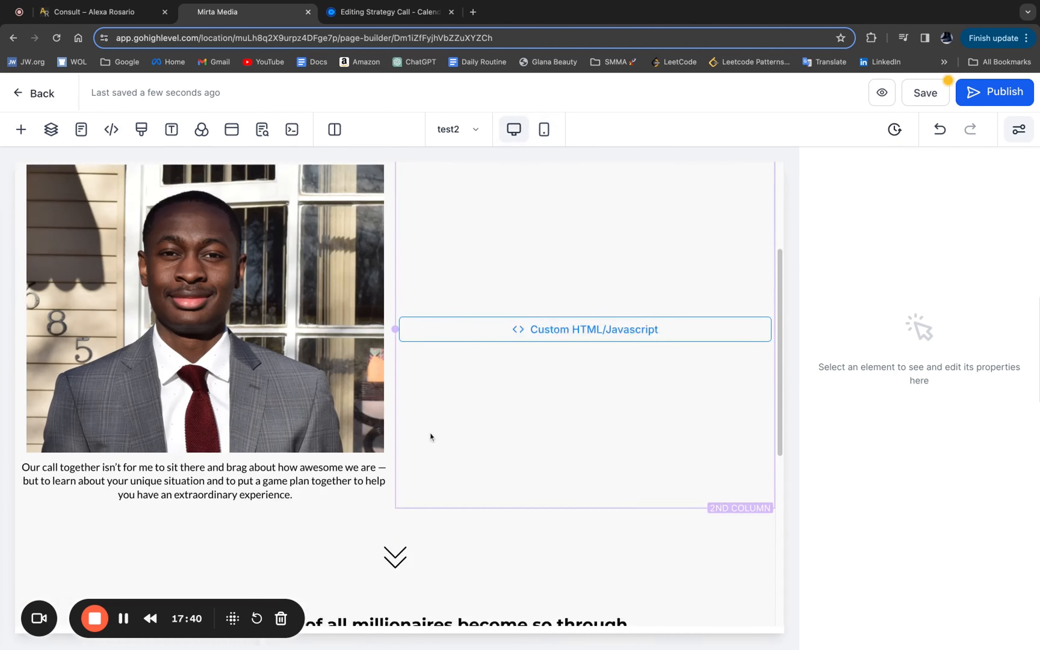
scroll(429, 433, down, 7)
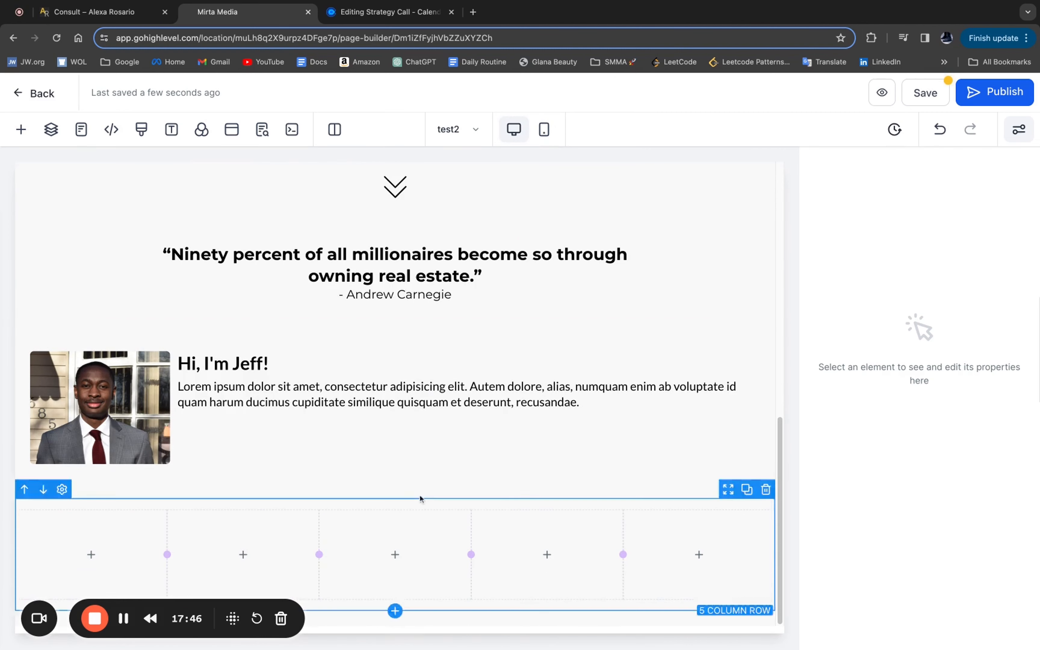
- Following the reference page, add a one-column row below the five-column row with a reduced-size headline reading "Here's just a few of my past clients..."
click(81, 17)
scroll(344, 280, down, 4)
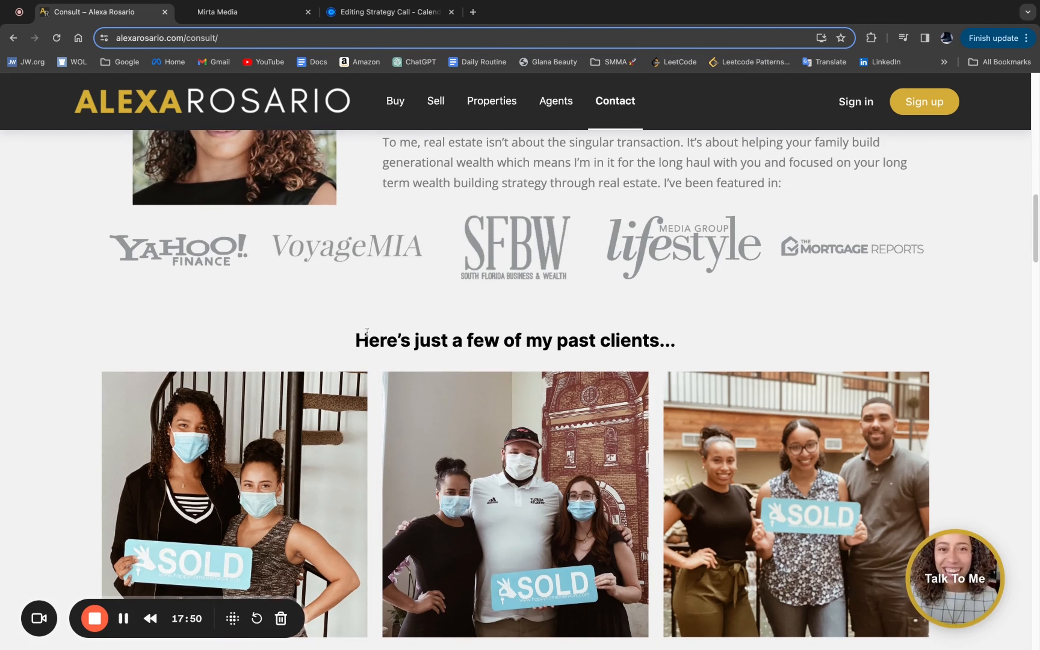
drag(511, 314, 589, 315)
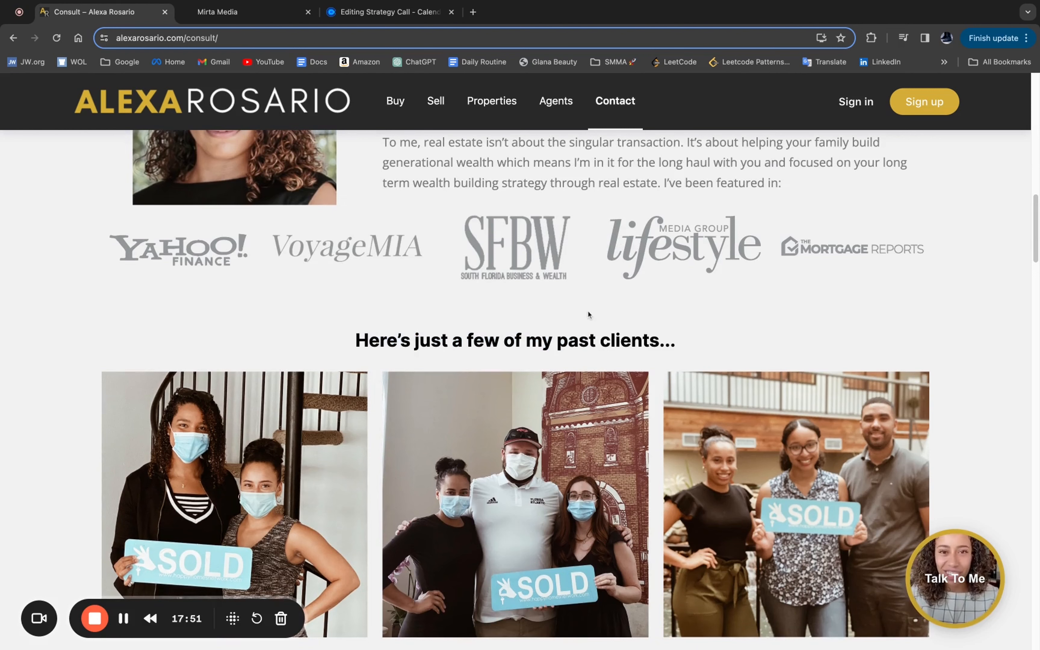
click(284, 21)
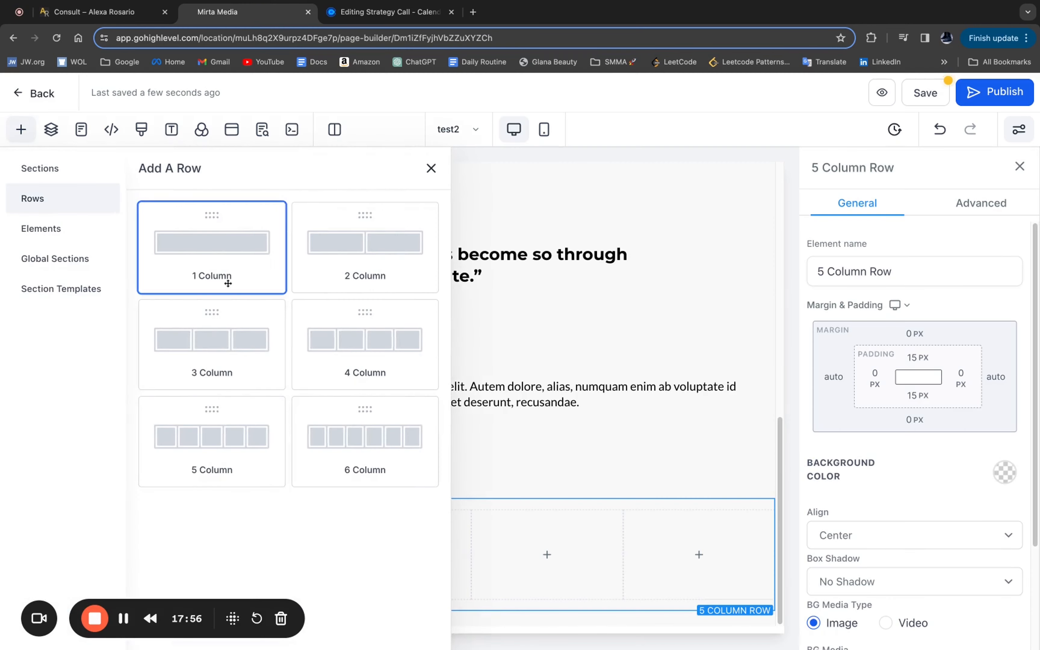
click(227, 281)
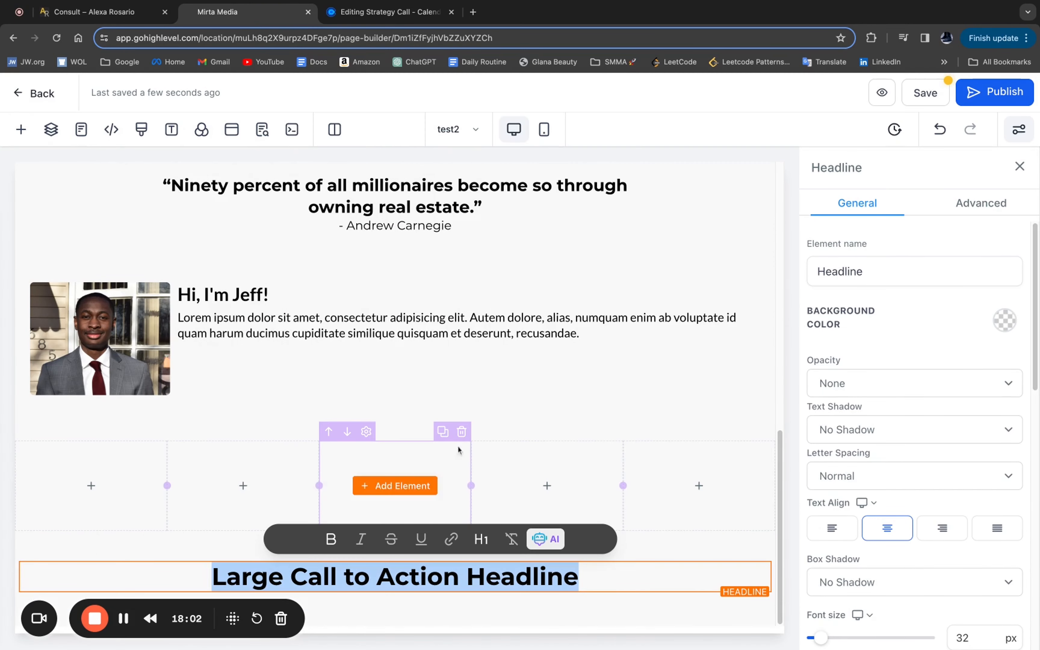
text(He)
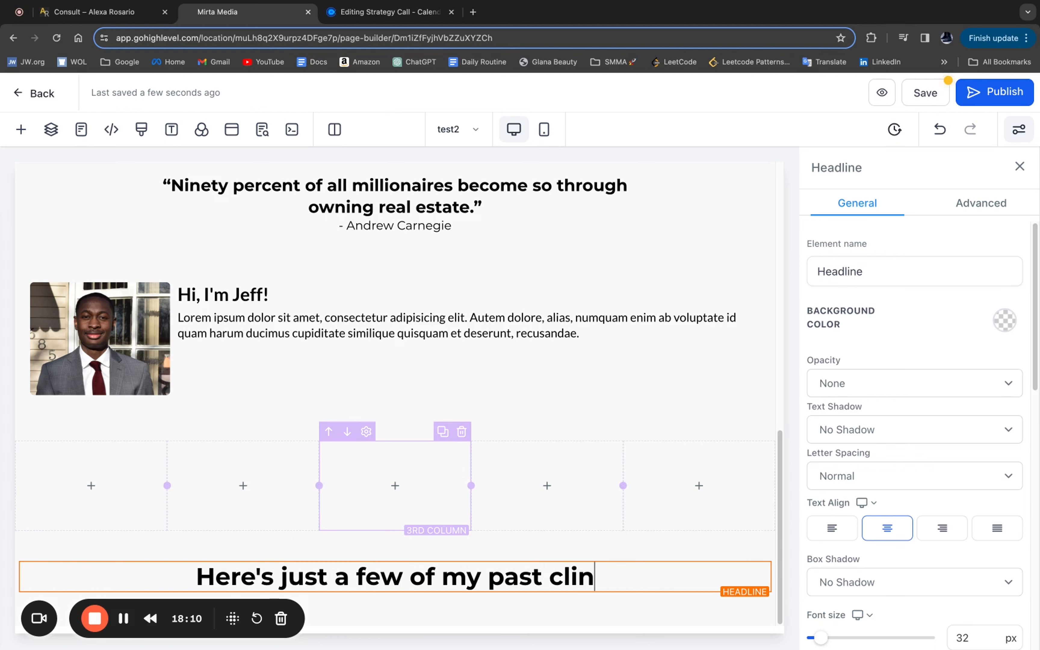
text(e's just a few of my past cline)
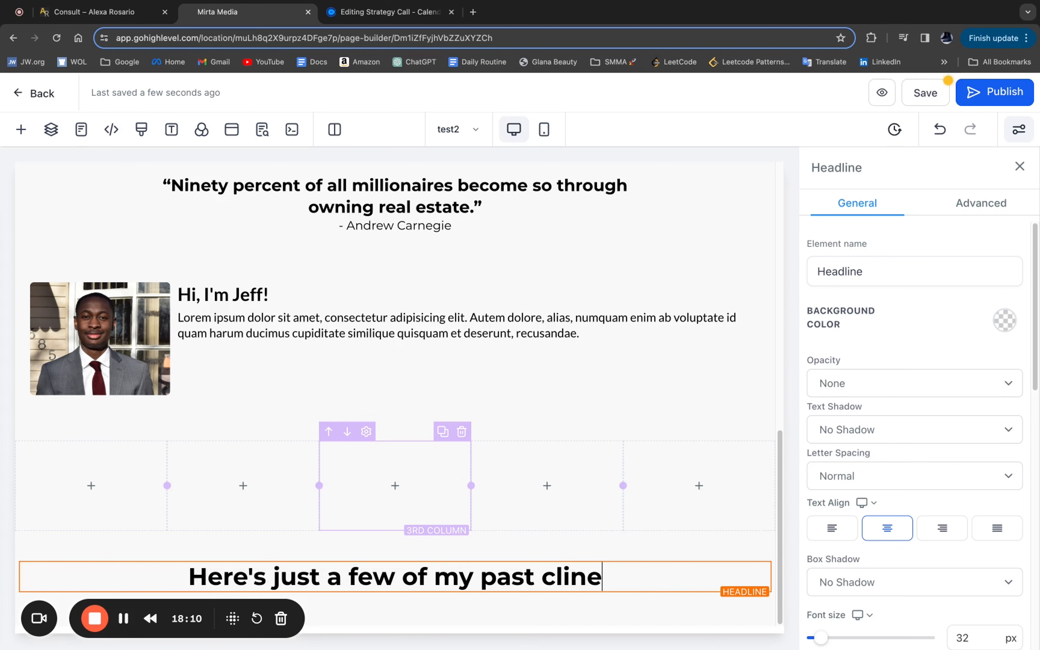
key(BackSpace)
key(BackSpace)
text(ents...)
scroll(915, 473, down, 2)
drag(820, 580, 827, 581)
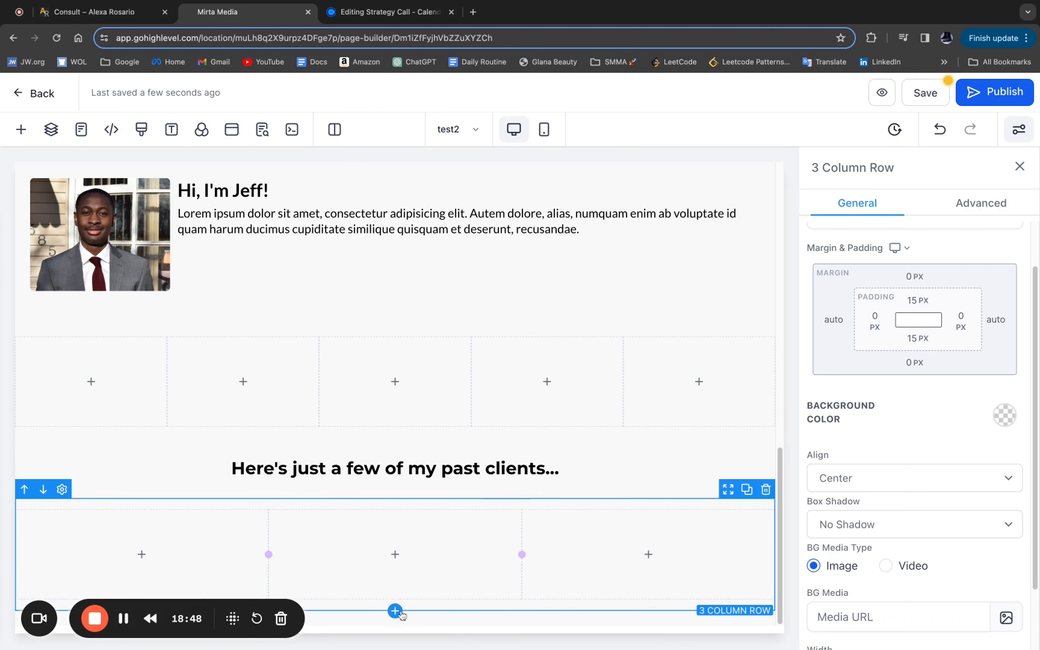
- Add a second three-column row below the first, followed by a one-column row at the page end
click(395, 610)
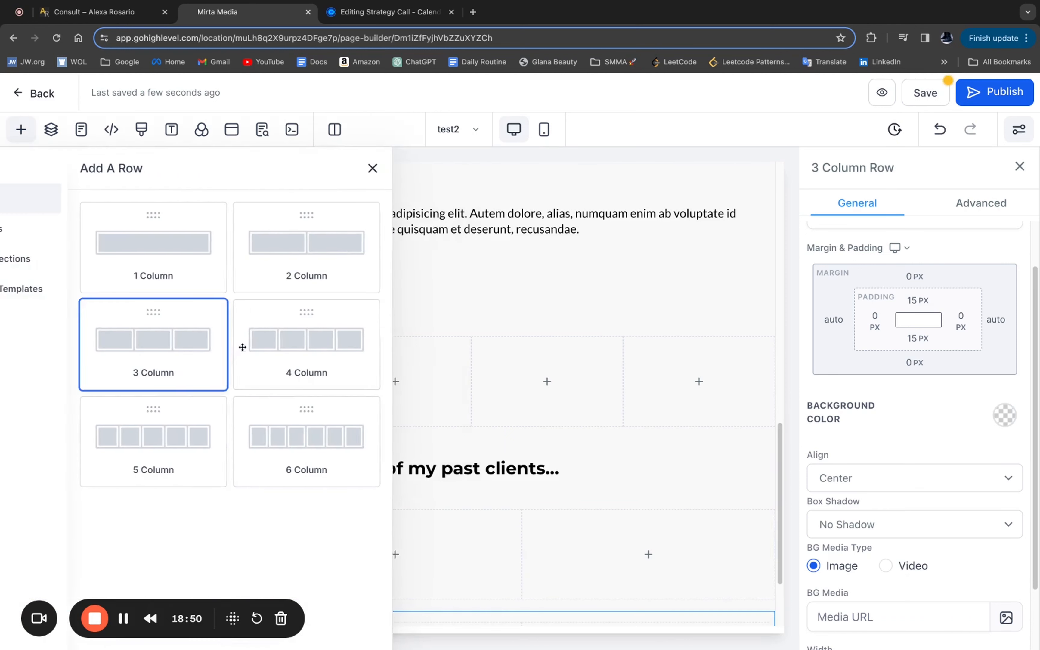
click(228, 346)
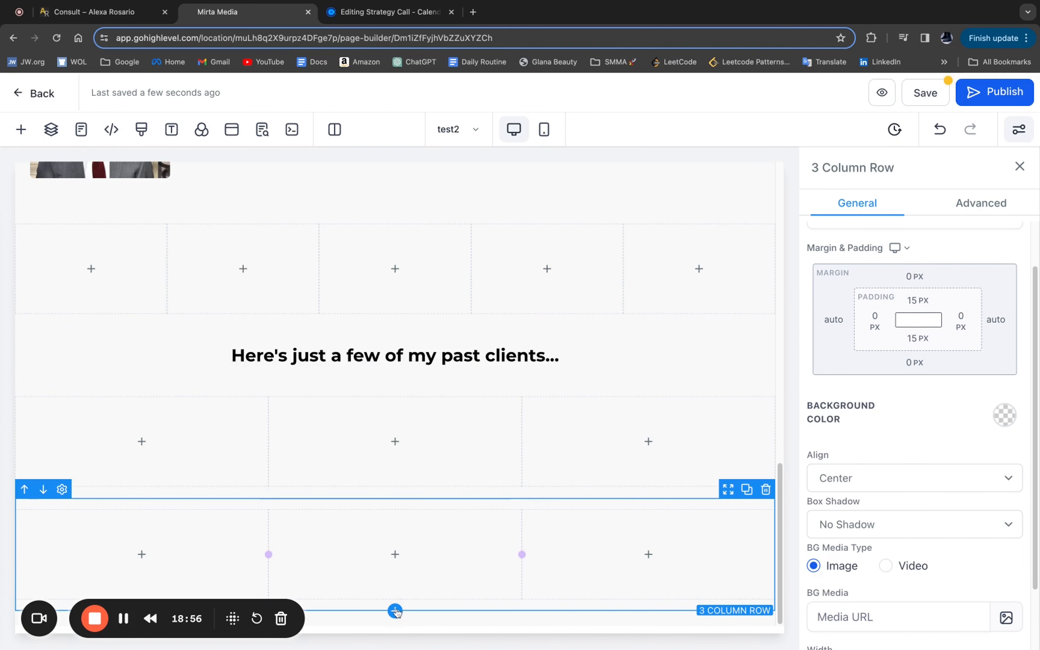
click(395, 611)
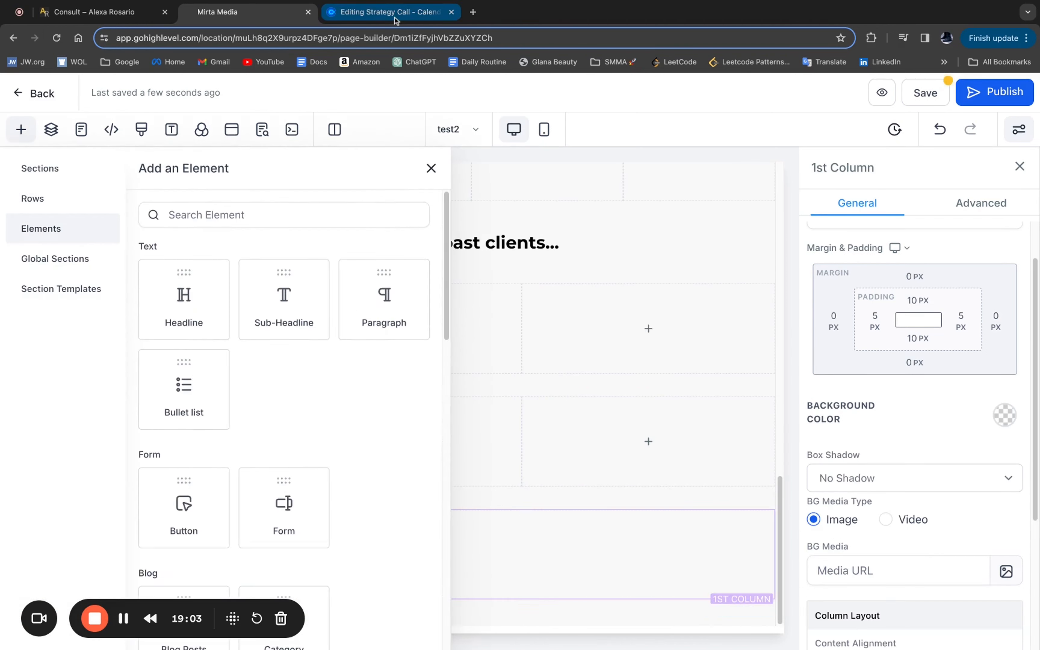
- Copy the Strategy Call inline embed code from Calendly and return to the page builder
click(393, 15)
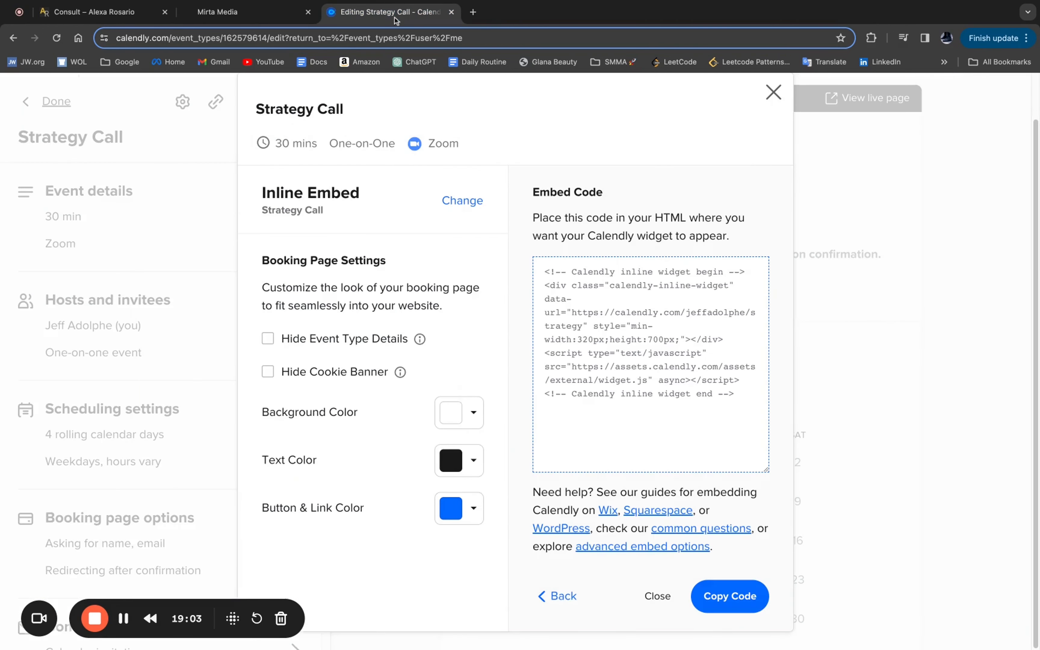
click(732, 594)
click(232, 15)
- Add a custom code element to the last one-column row and save the Calendly inline widget code in it
scroll(435, 415, down, 1)
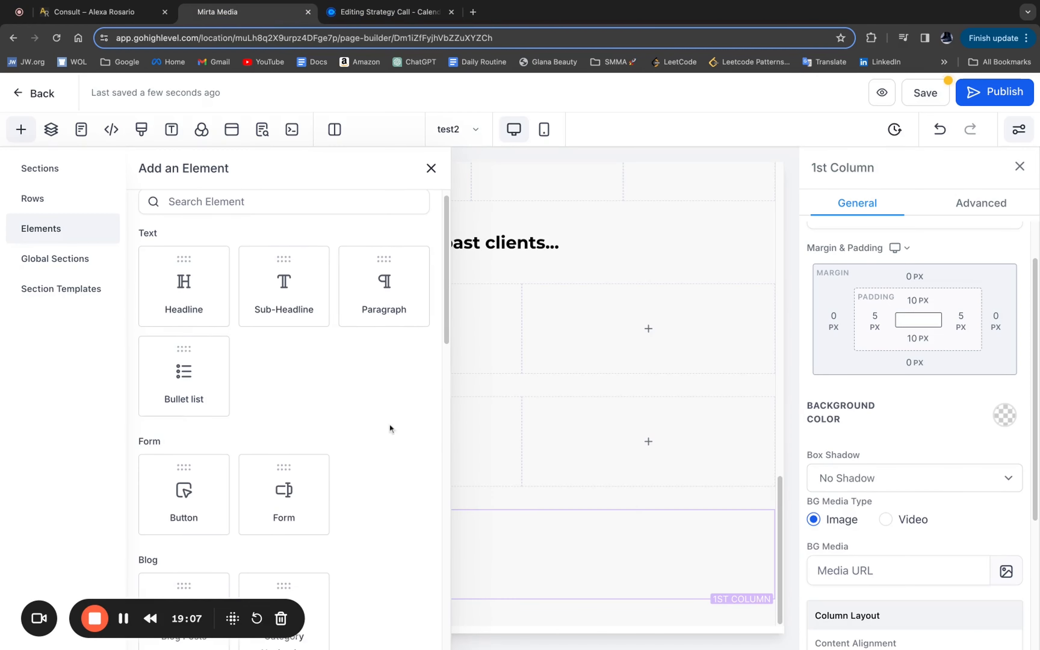
scroll(229, 459, down, 15)
scroll(229, 460, up, 10)
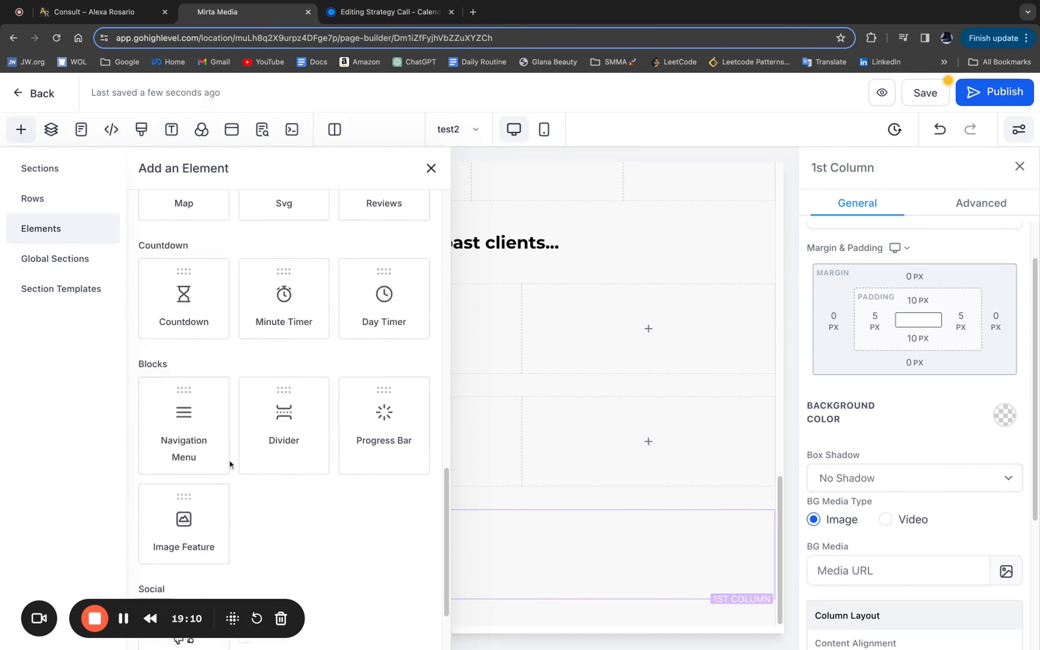
scroll(229, 464, up, 3)
click(192, 436)
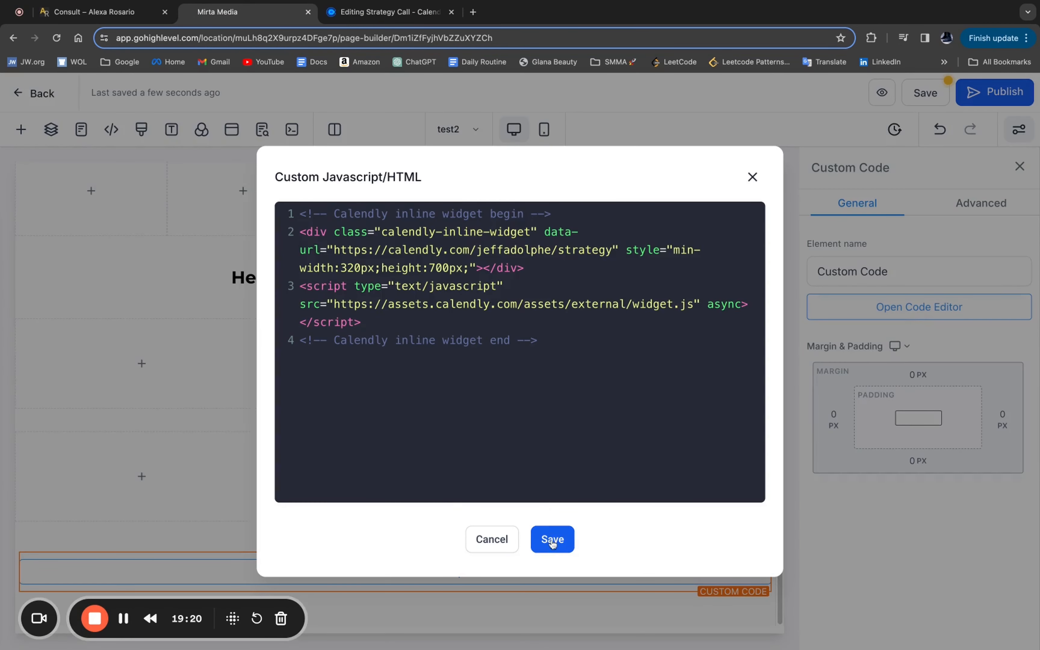
click(552, 539)
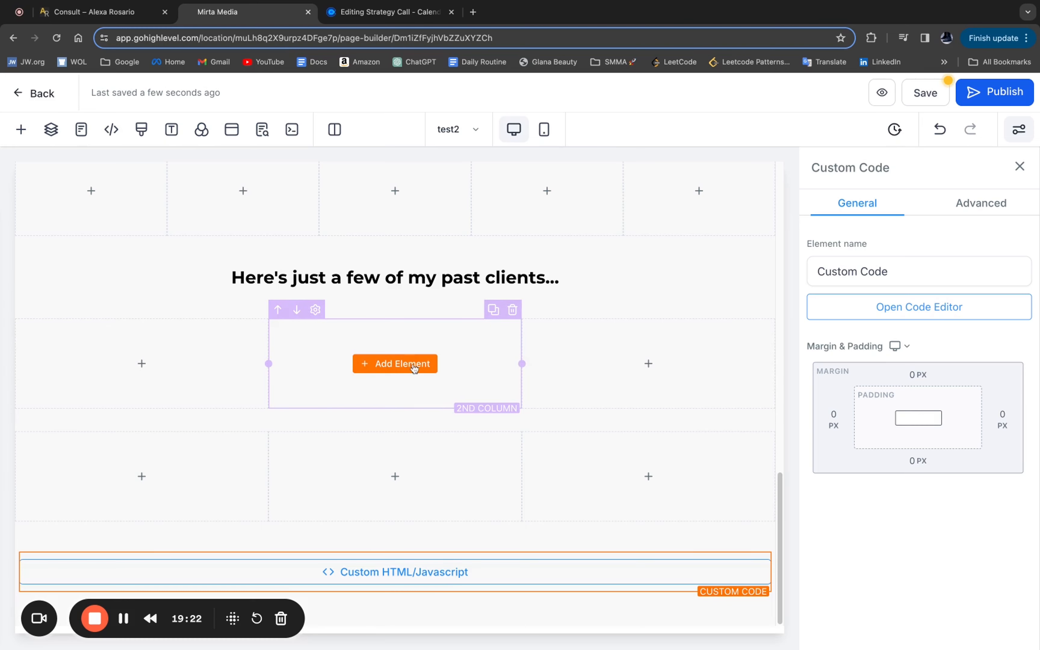
- Review the whole page in the desktop layout and its upper sections in the mobile layout
scroll(413, 357, up, 15)
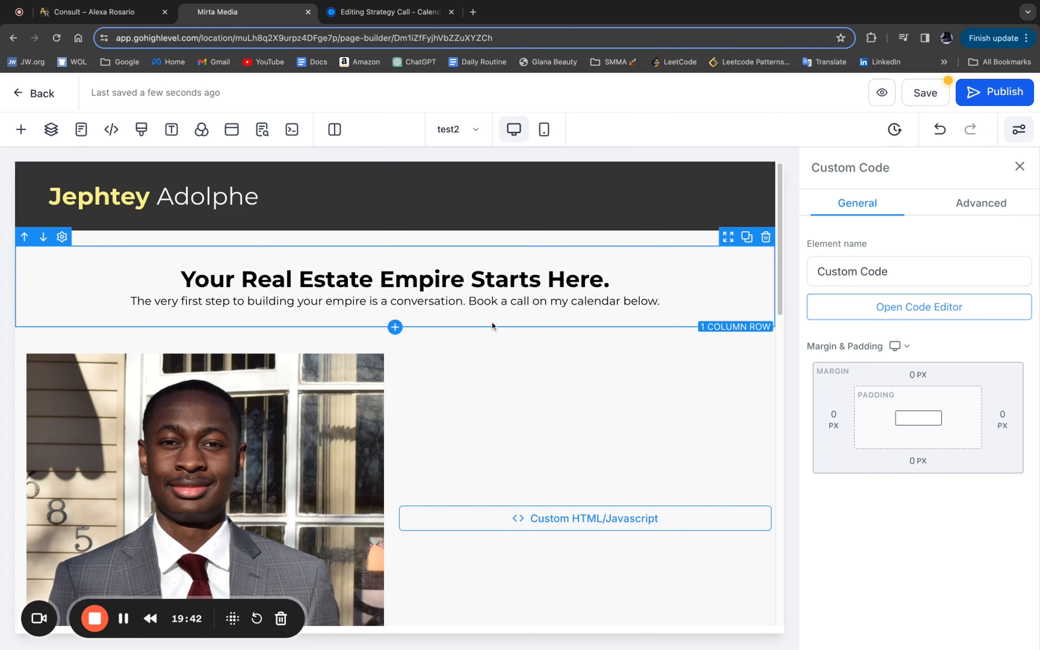
scroll(493, 325, down, 10)
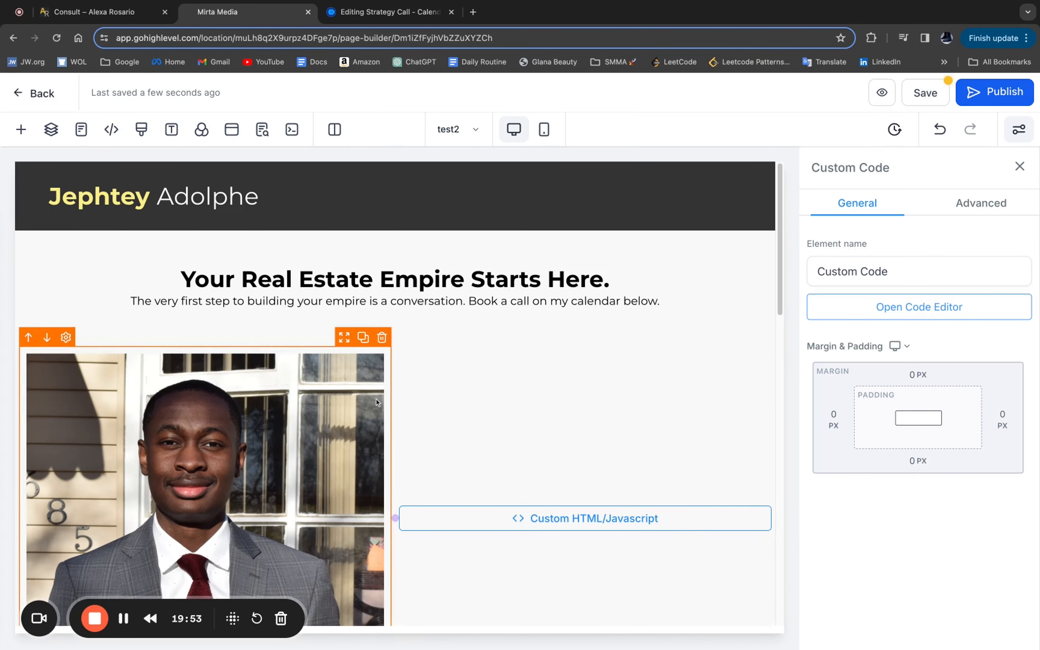
scroll(498, 344, down, 10)
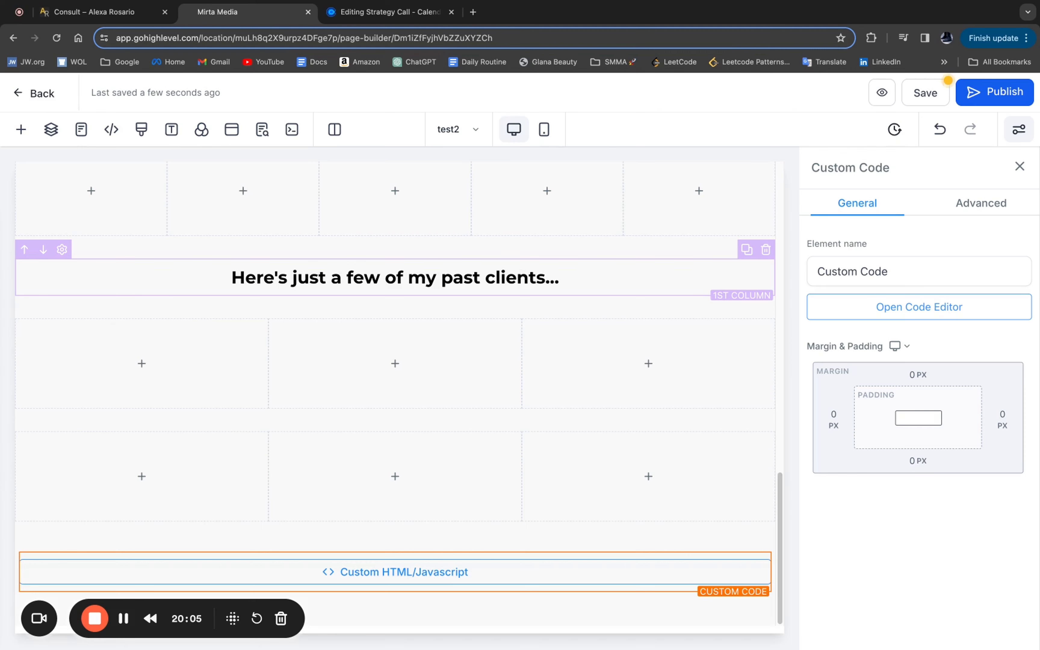
scroll(513, 320, up, 10)
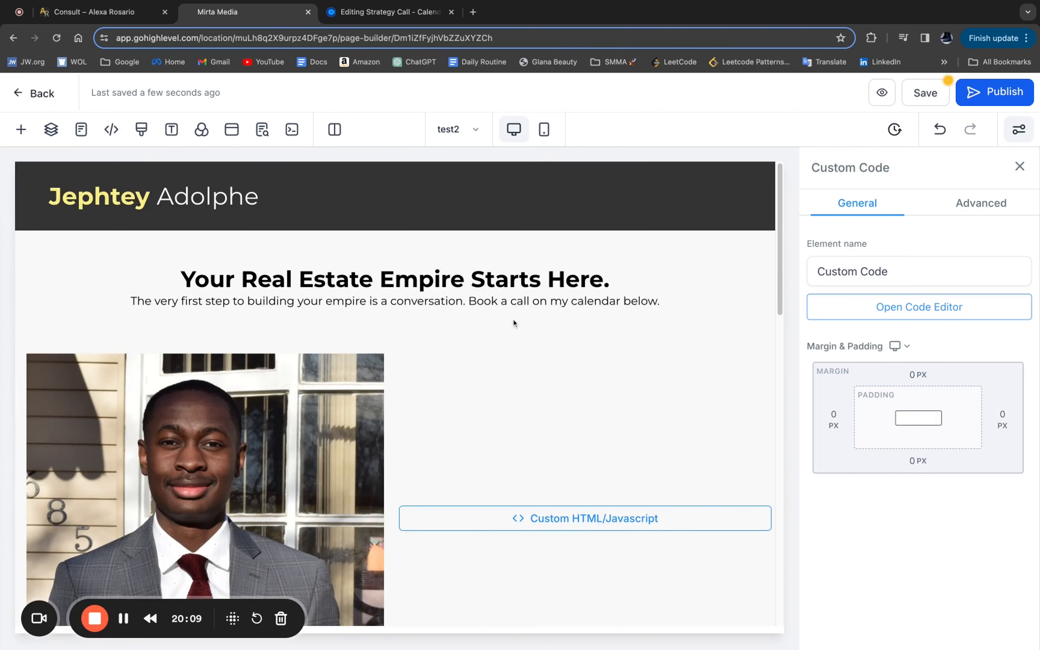
click(545, 129)
scroll(439, 267, down, 5)
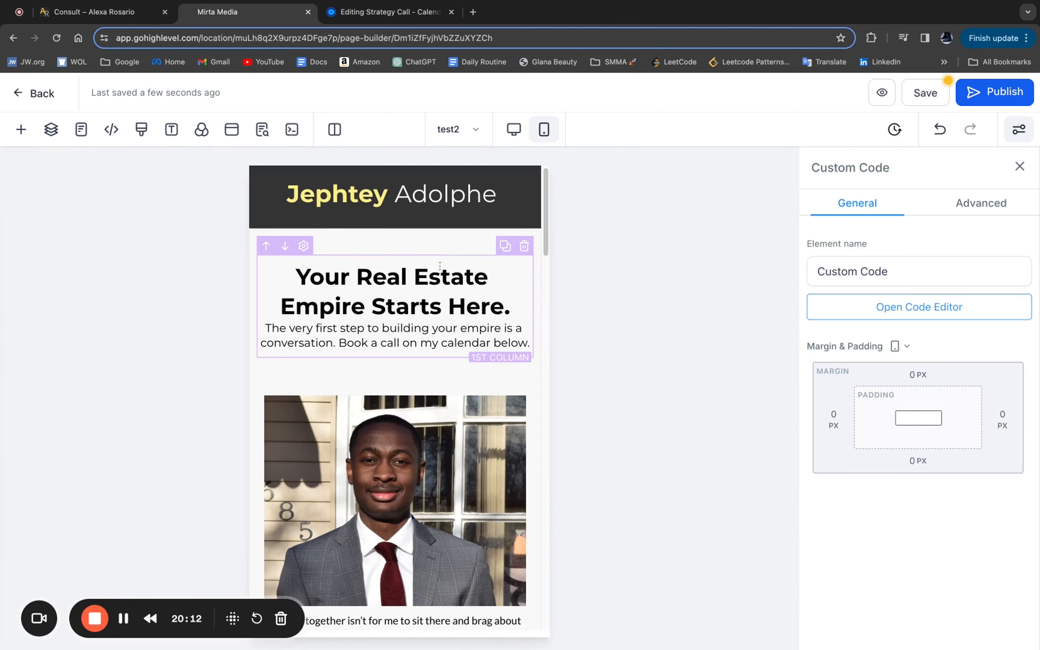
scroll(455, 358, down, 4)
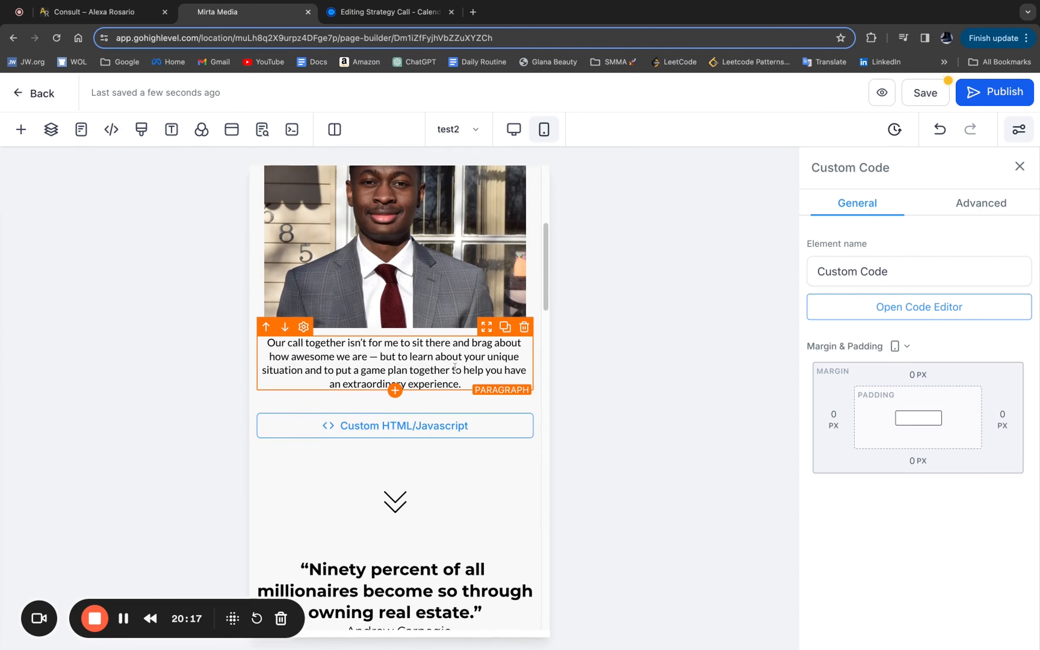
scroll(452, 379, up, 2)
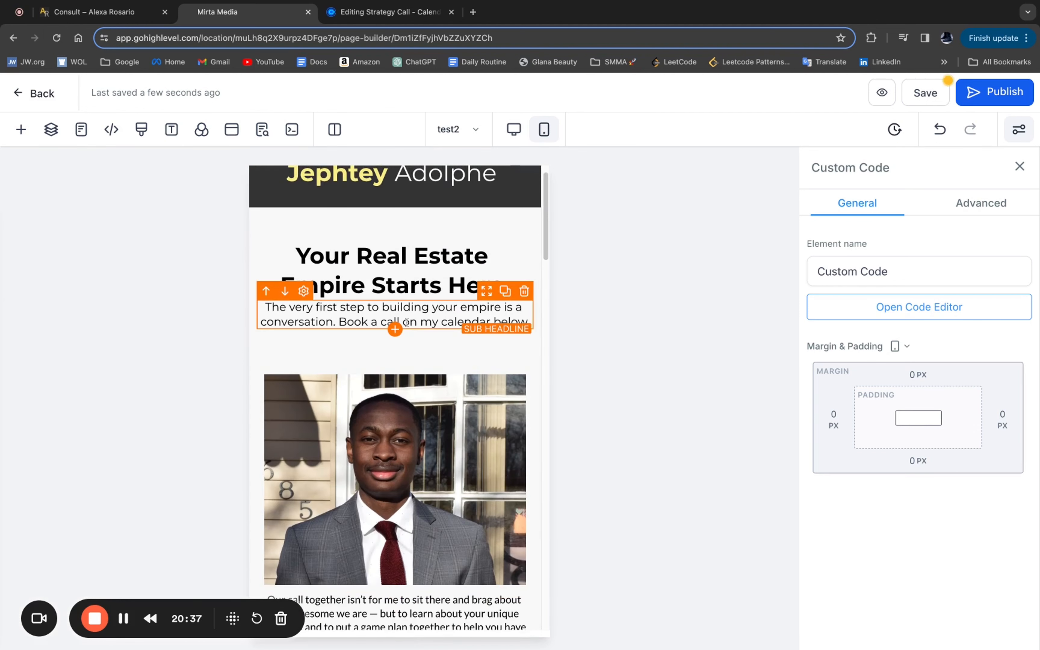
scroll(429, 387, down, 1)
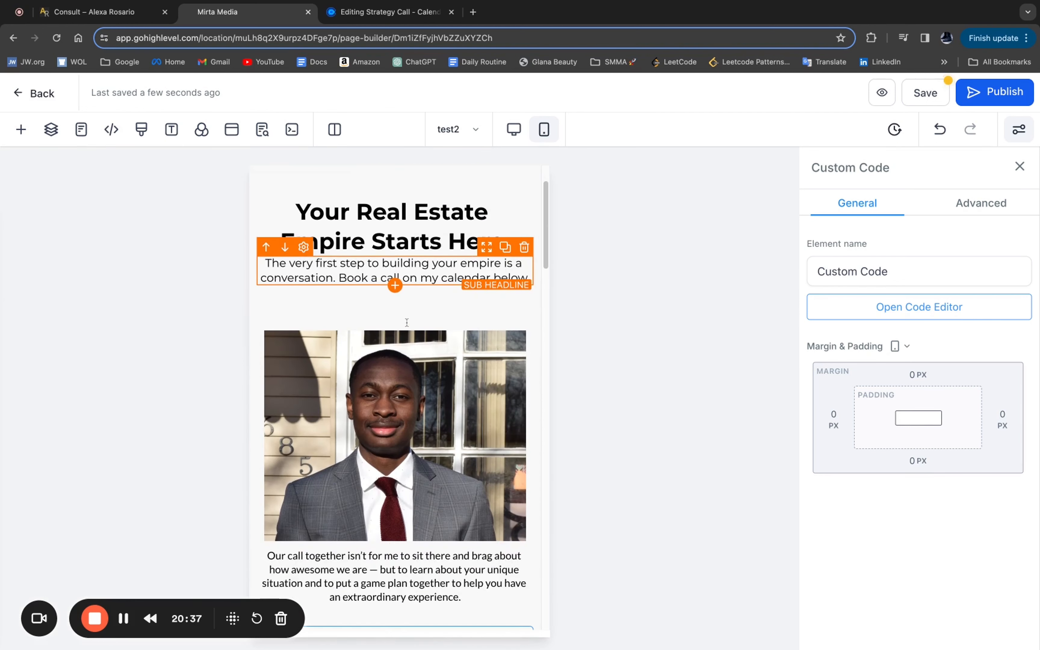
- Turn off mobile visibility for the column holding the portrait photo and call description, keeping it on desktop only
click(429, 386)
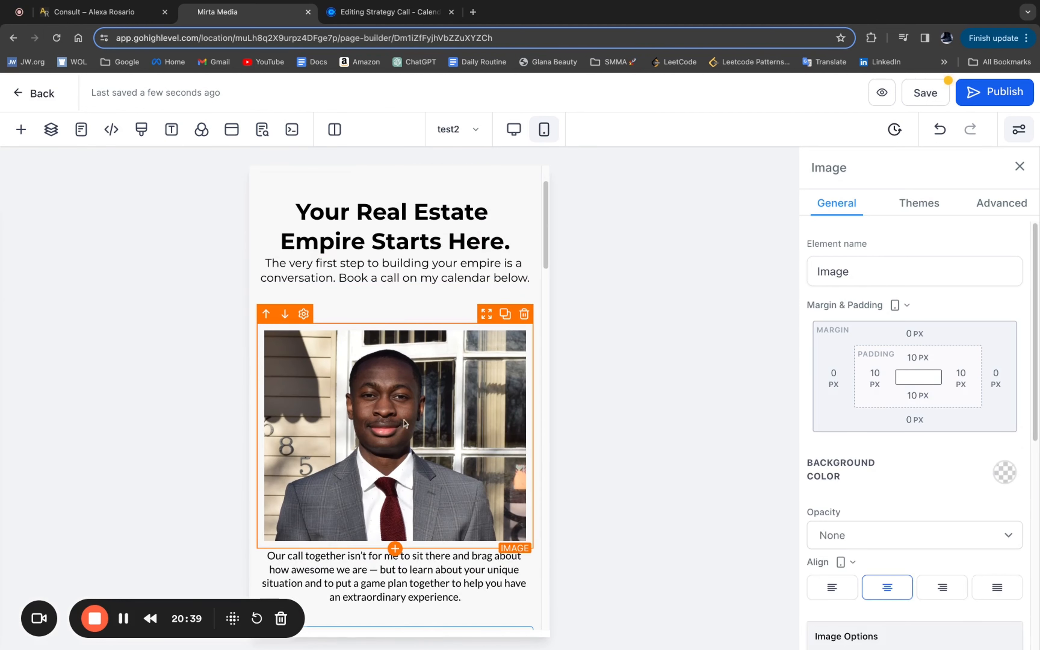
scroll(419, 436, down, 4)
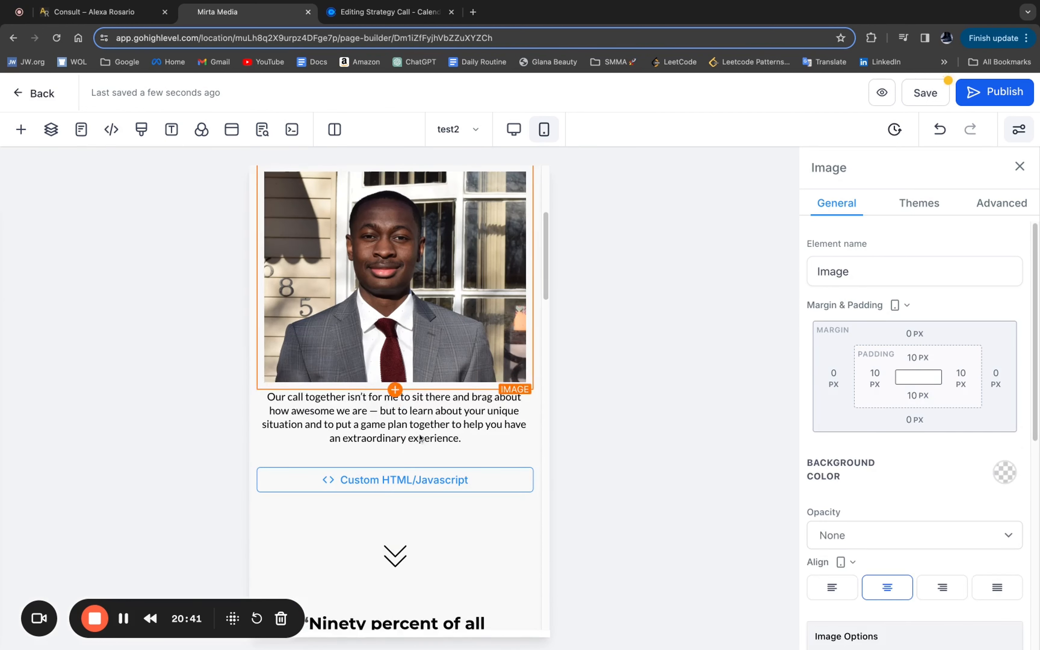
click(361, 447)
scroll(928, 325, down, 3)
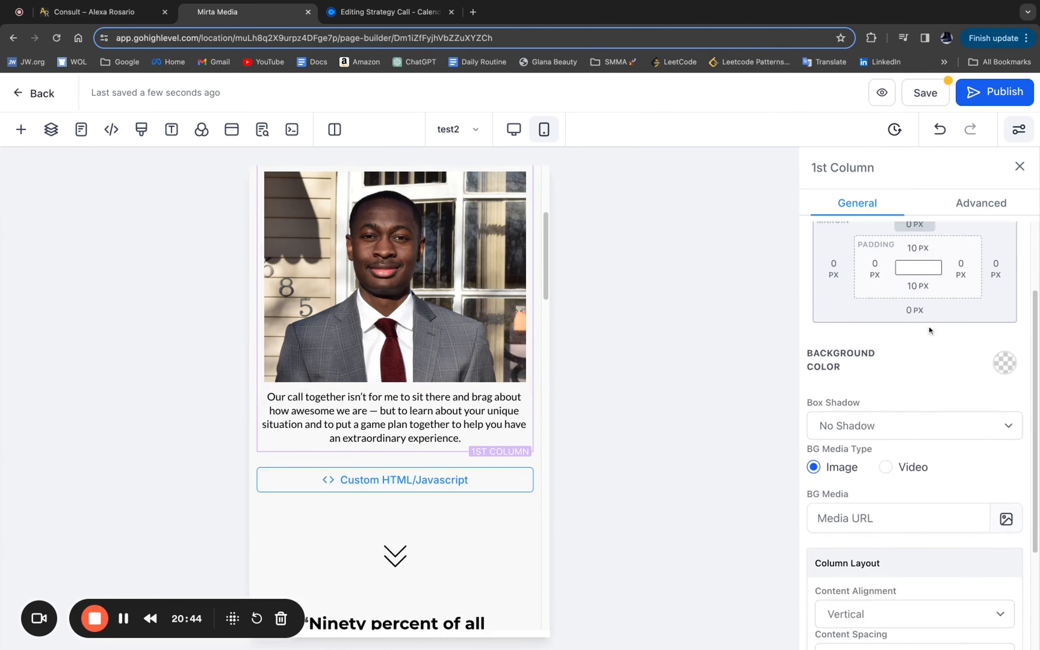
scroll(929, 325, up, 5)
click(956, 201)
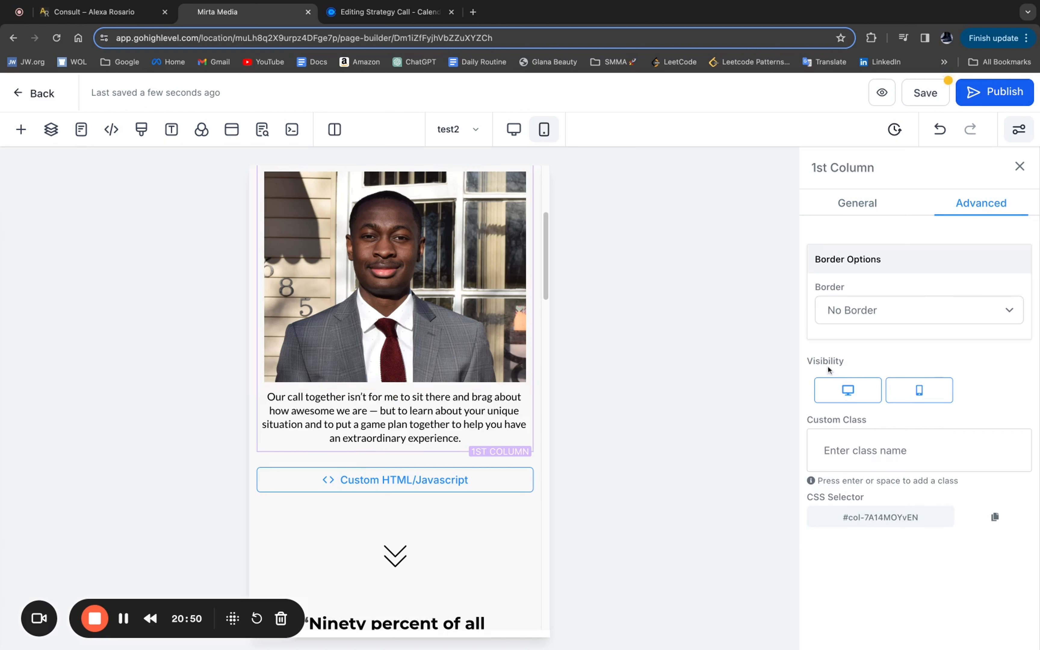
click(909, 393)
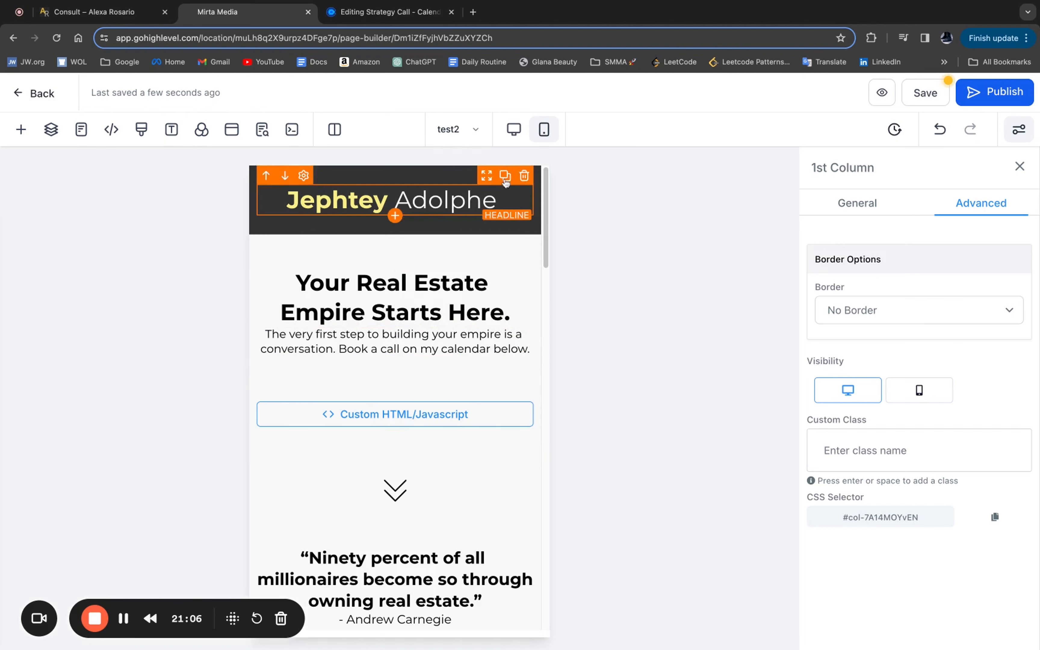
- Check the portrait photo column in the desktop layout and review the whole page in the mobile layout
click(514, 129)
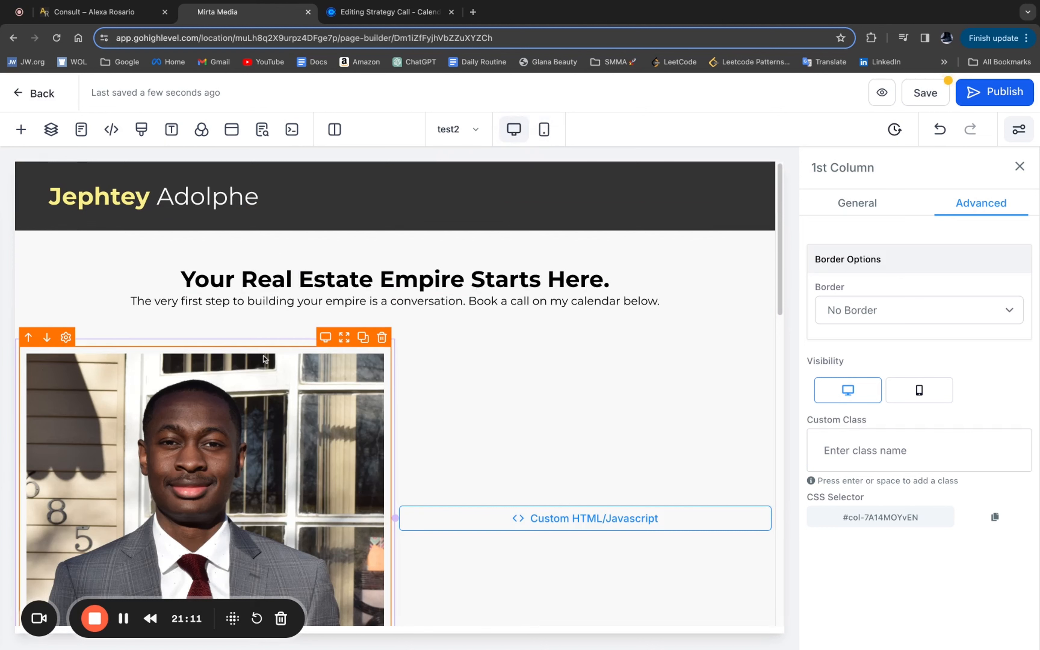
scroll(280, 385, down, 3)
scroll(278, 355, up, 3)
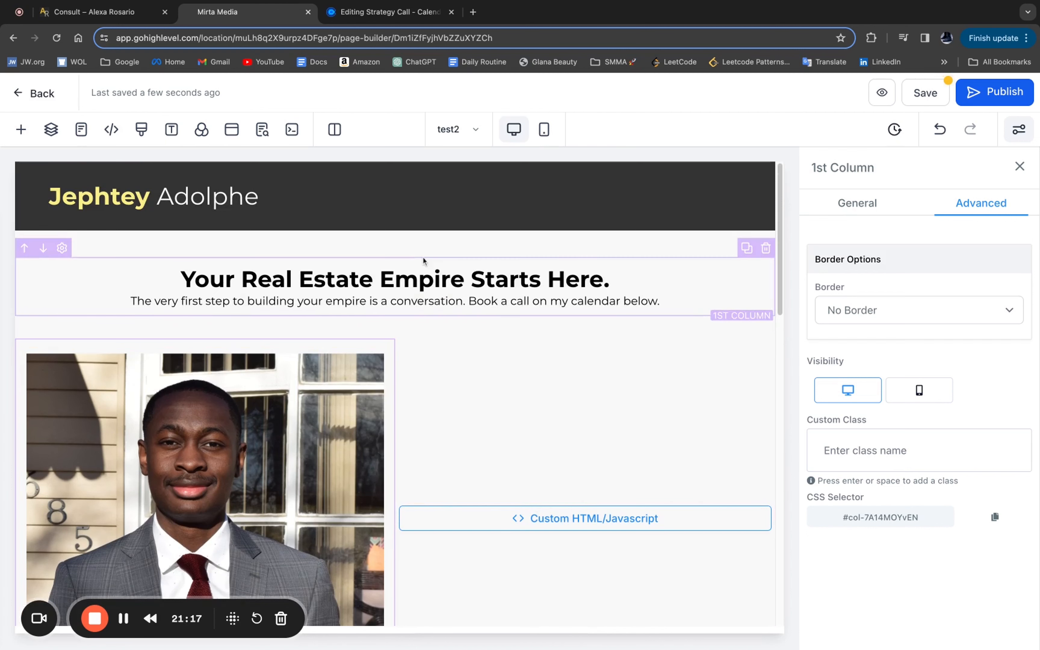
click(544, 130)
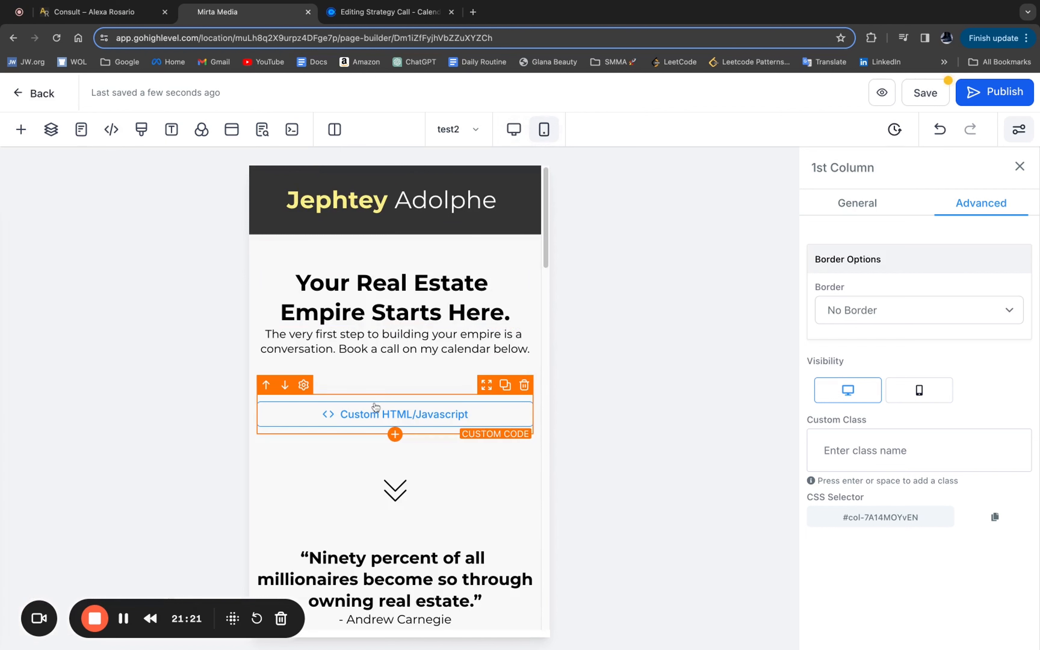
scroll(374, 402, down, 1)
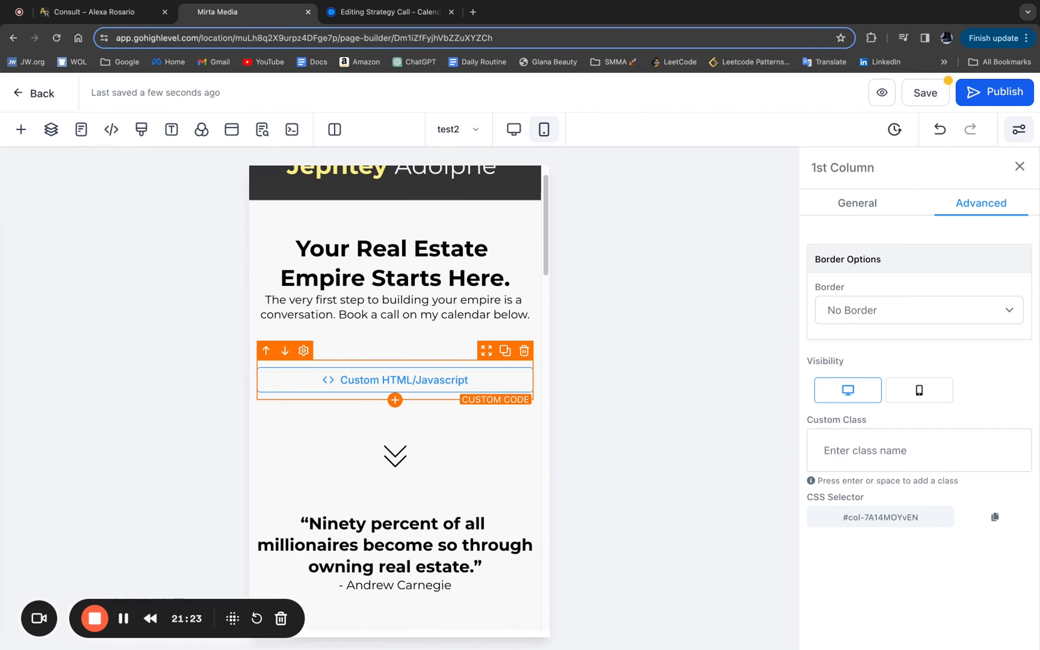
scroll(395, 380, down, 10)
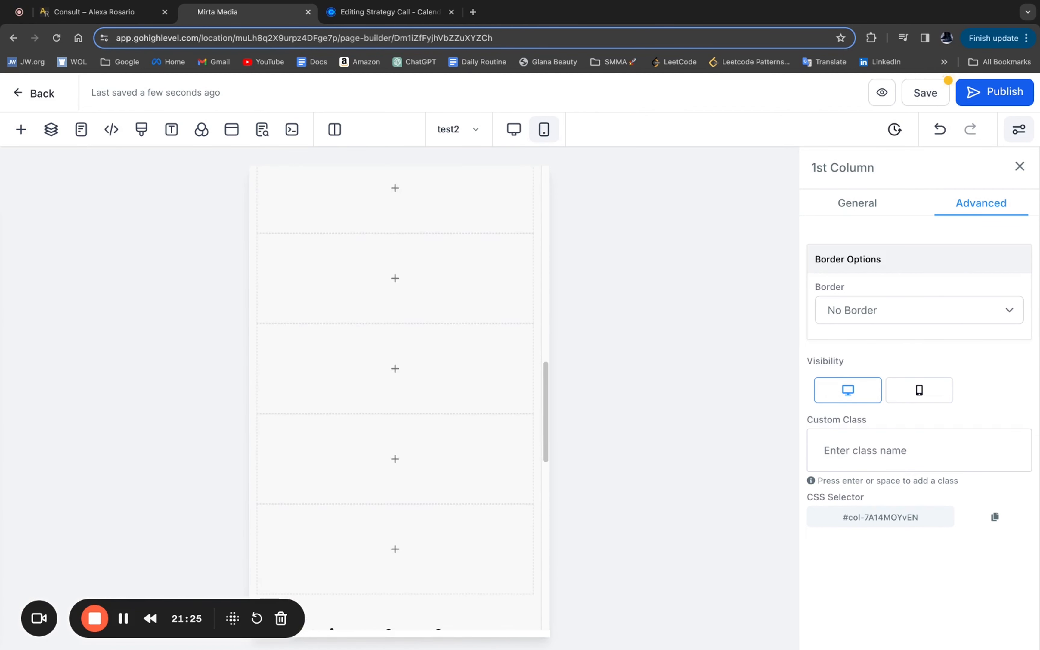
scroll(375, 559, down, 15)
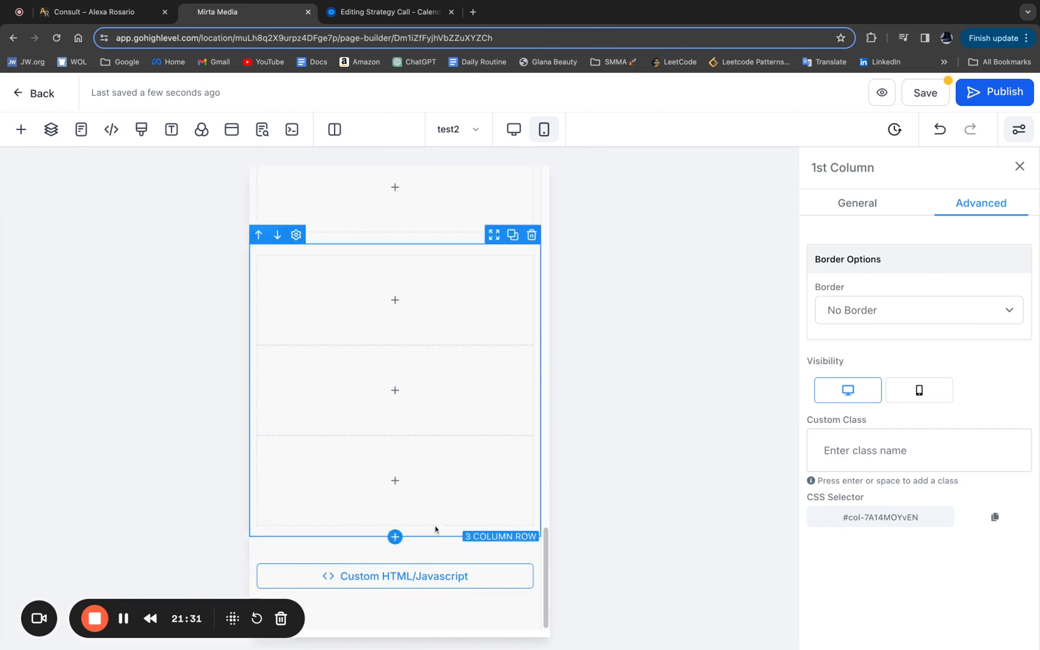
scroll(435, 530, up, 20)
- Review the desktop layout from the header through the quote, introduction and past-clients rows to the closing custom code element
click(513, 129)
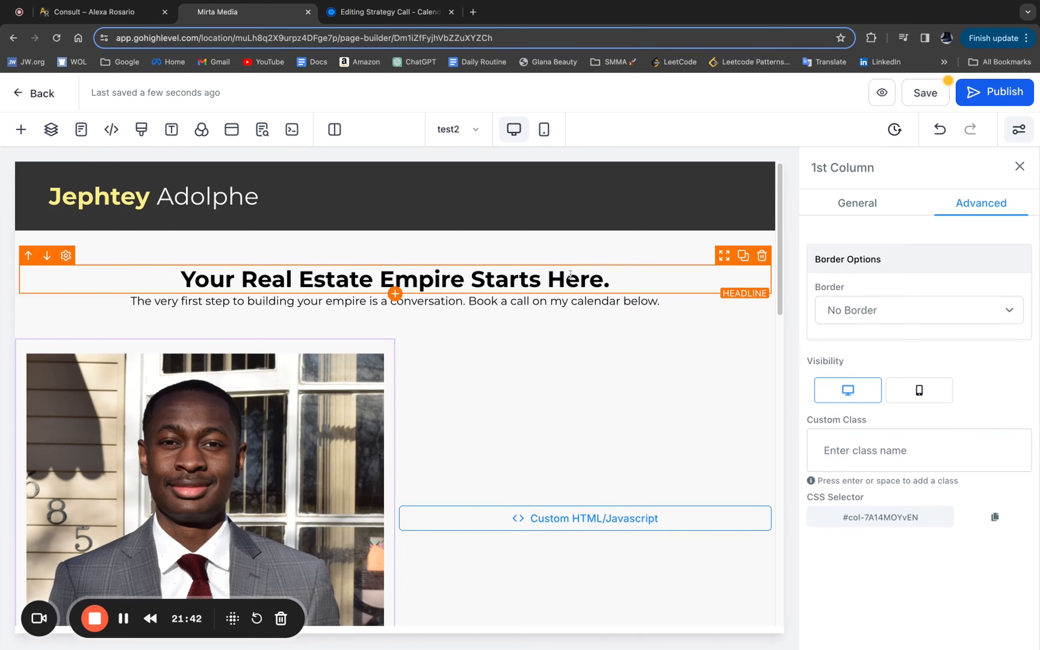
scroll(570, 274, down, 5)
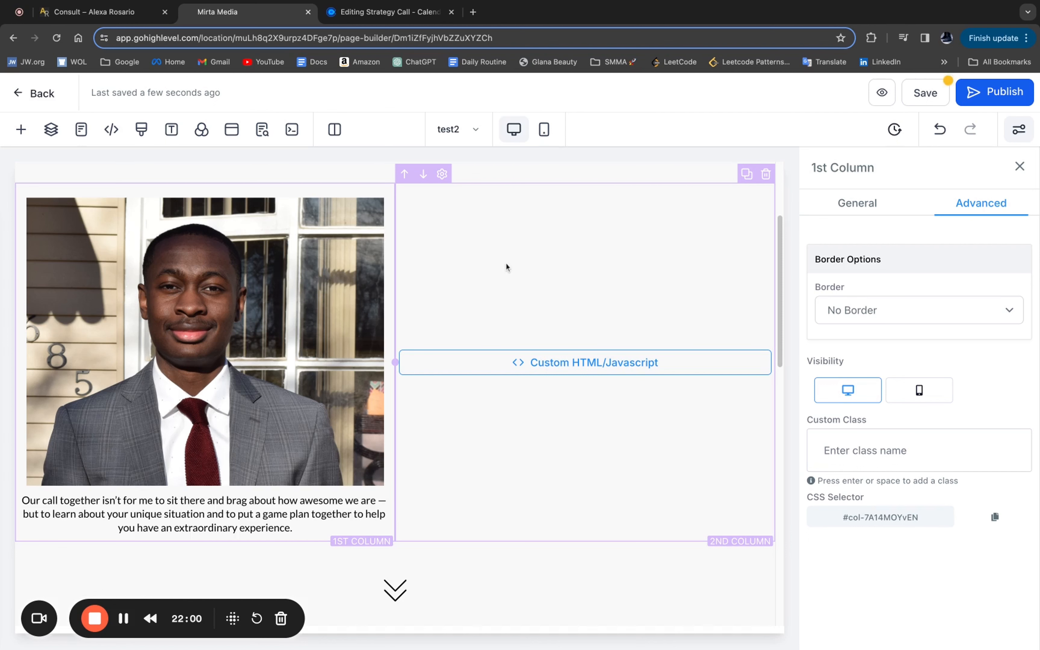
scroll(505, 262, up, 3)
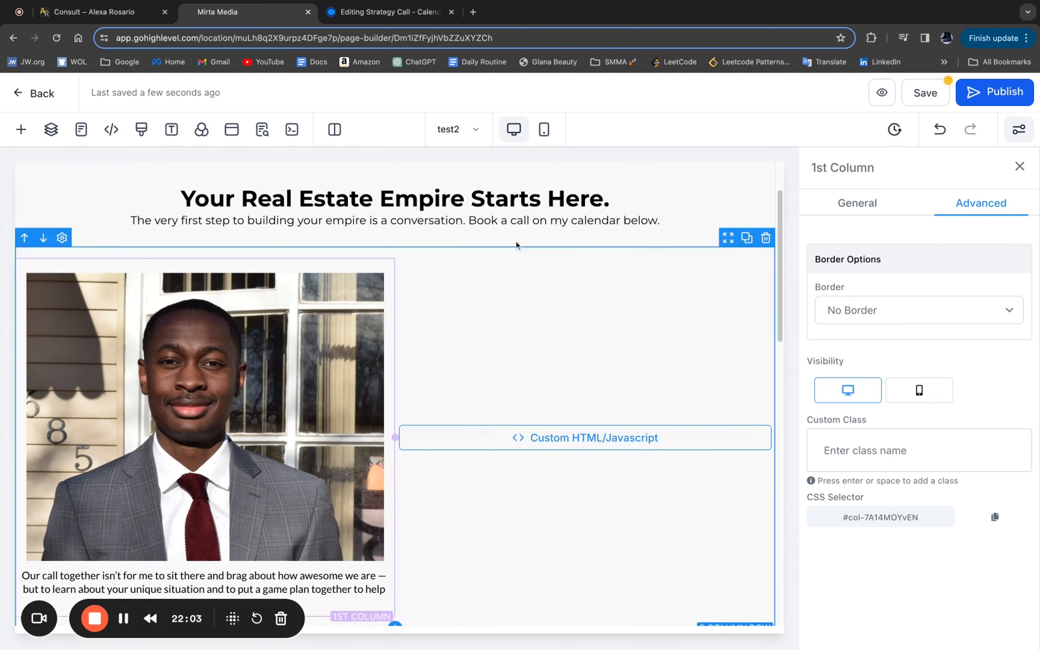
scroll(405, 358, down, 3)
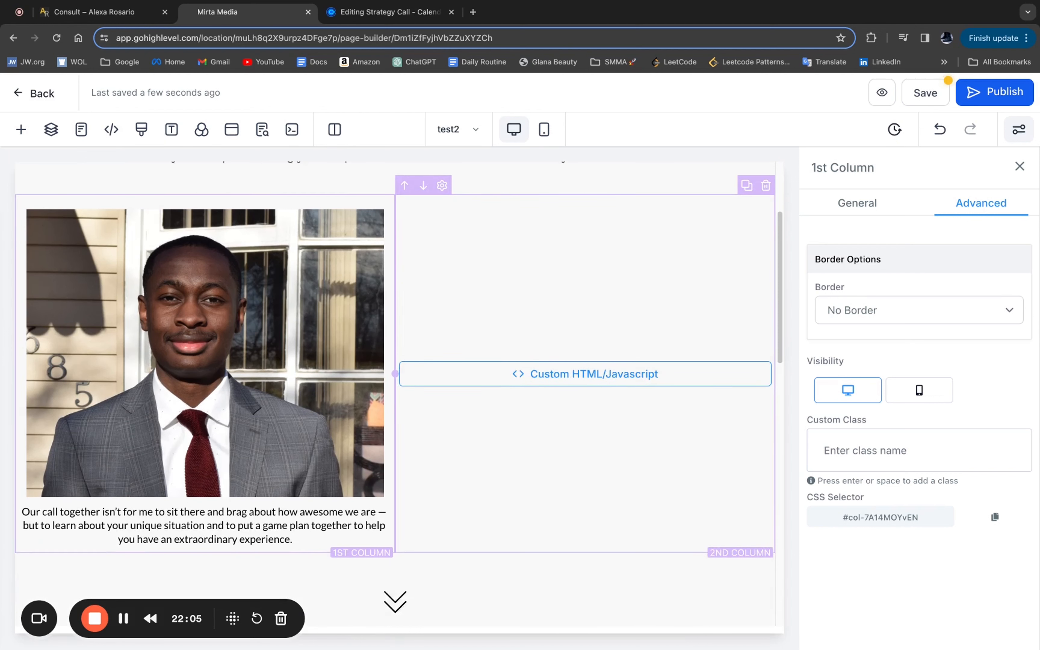
scroll(405, 358, up, 5)
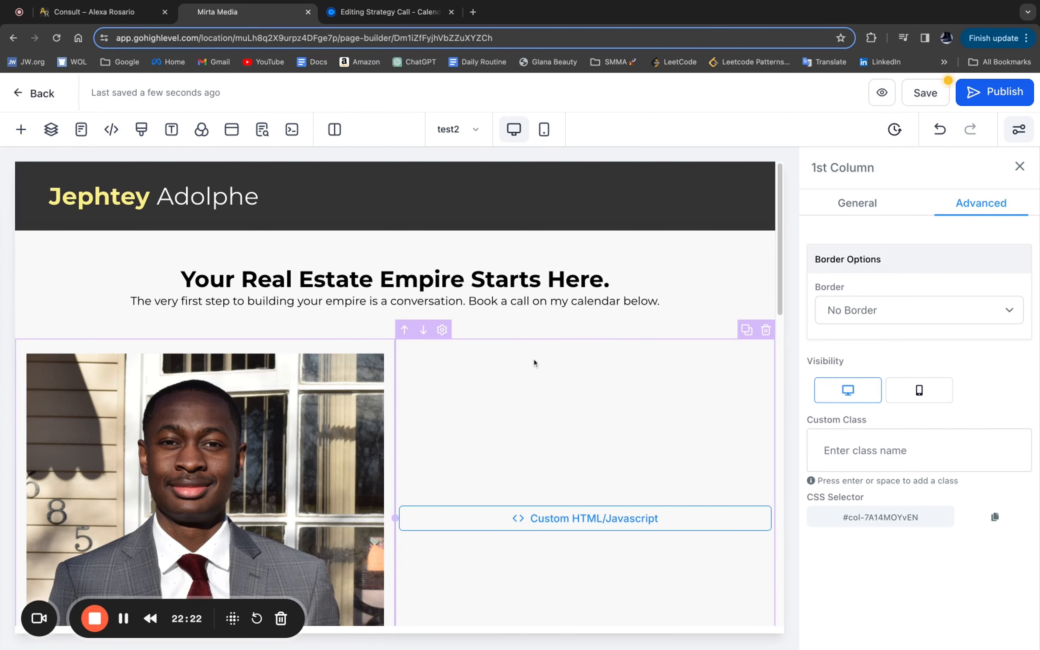
scroll(534, 363, down, 10)
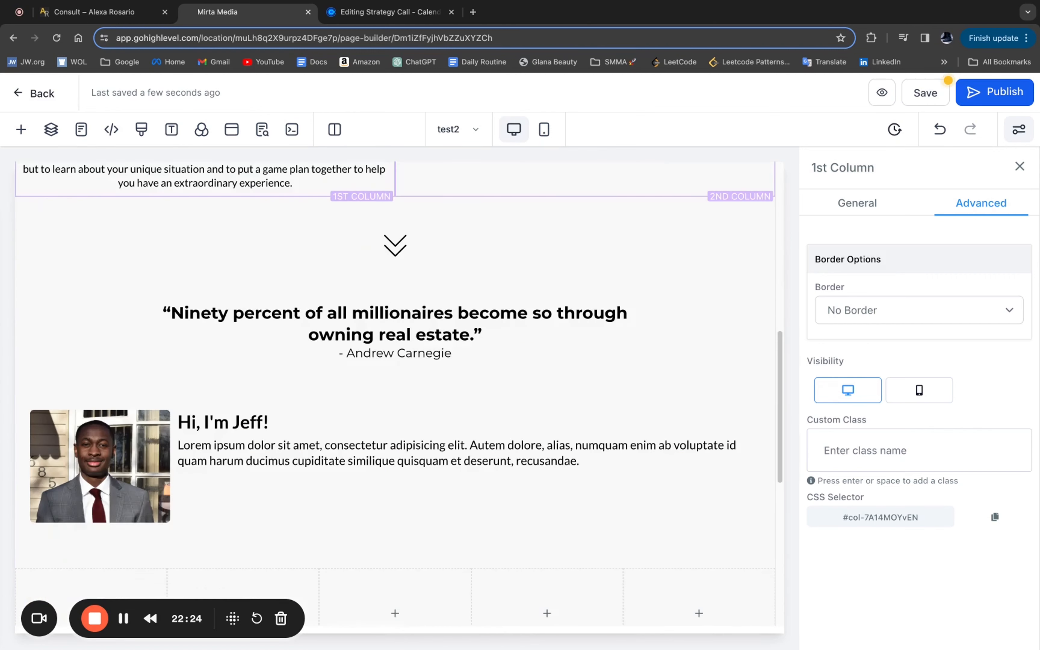
scroll(447, 366, down, 10)
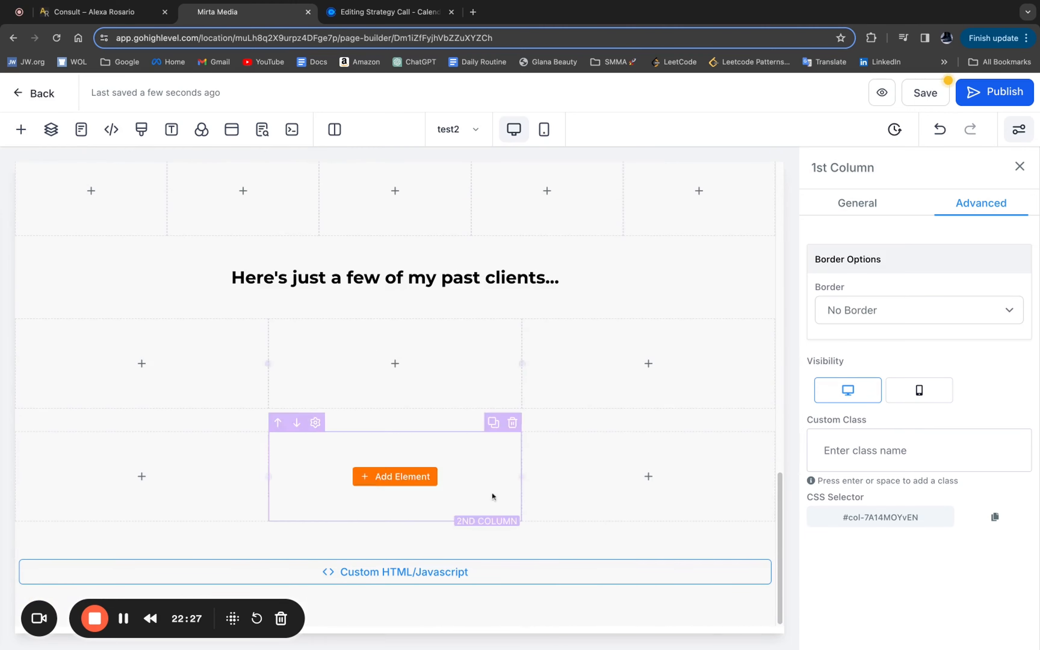
scroll(449, 359, up, 20)
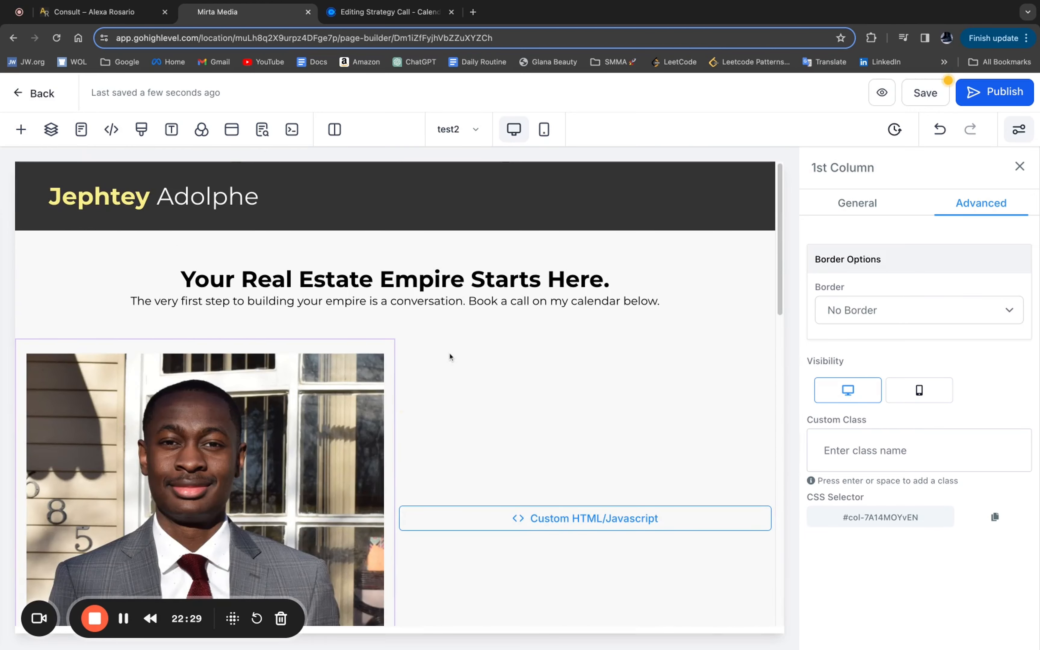
scroll(399, 394, down, 1)
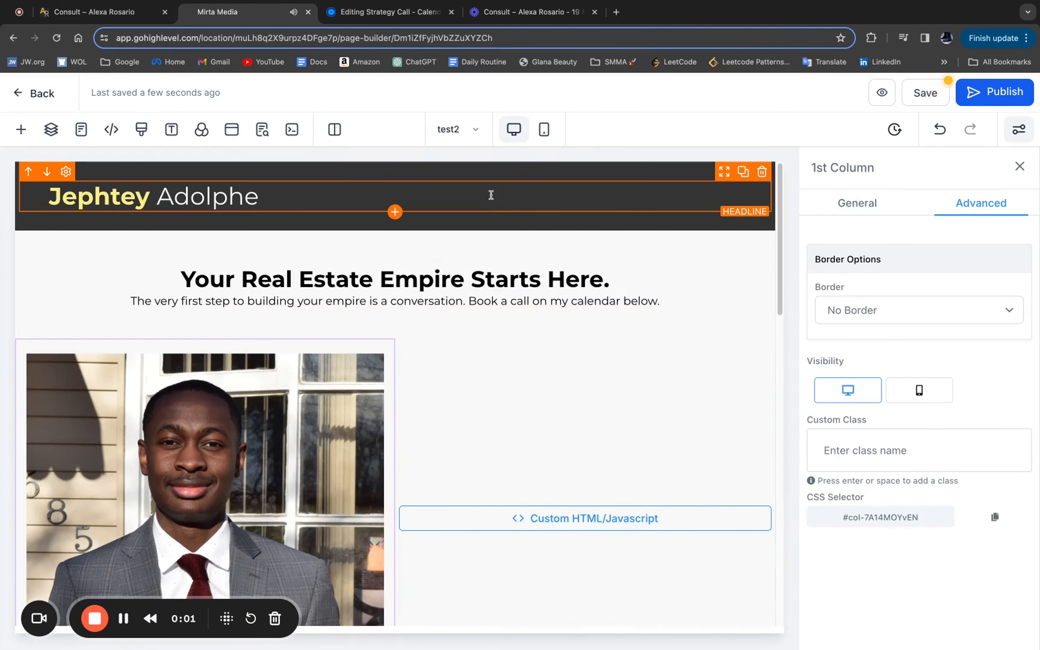
scroll(490, 194, down, 10)
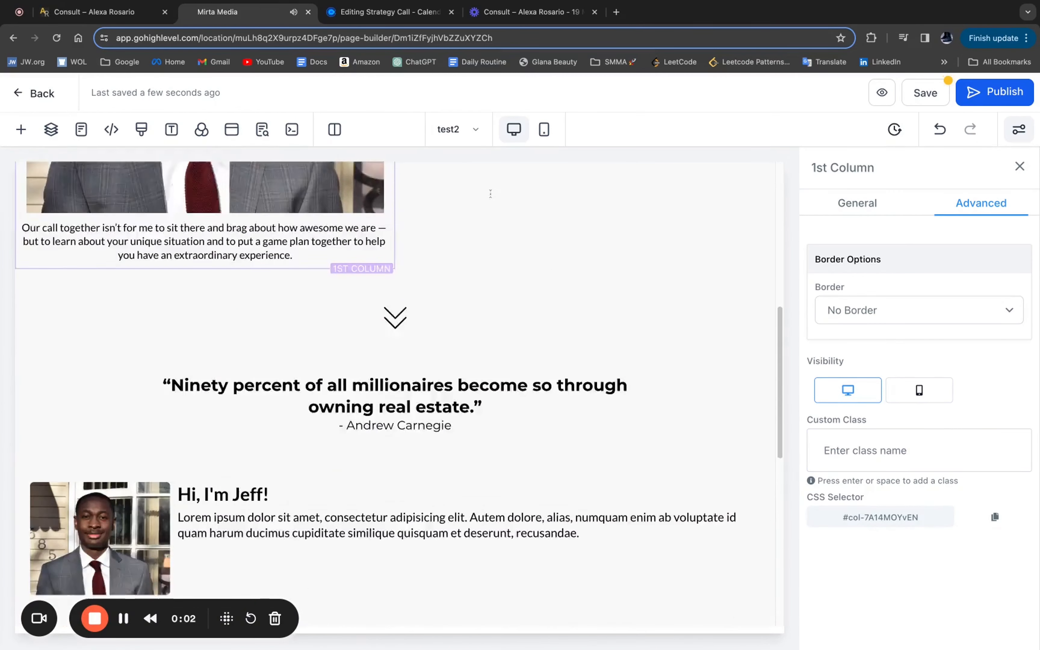
scroll(507, 448, down, 10)
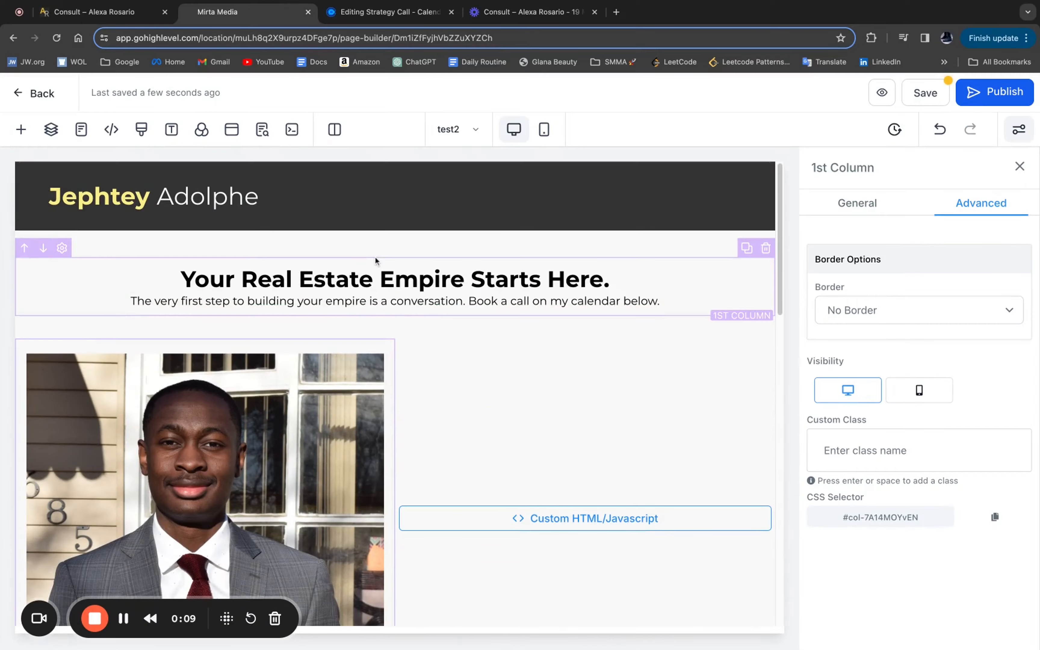
scroll(375, 256, down, 3)
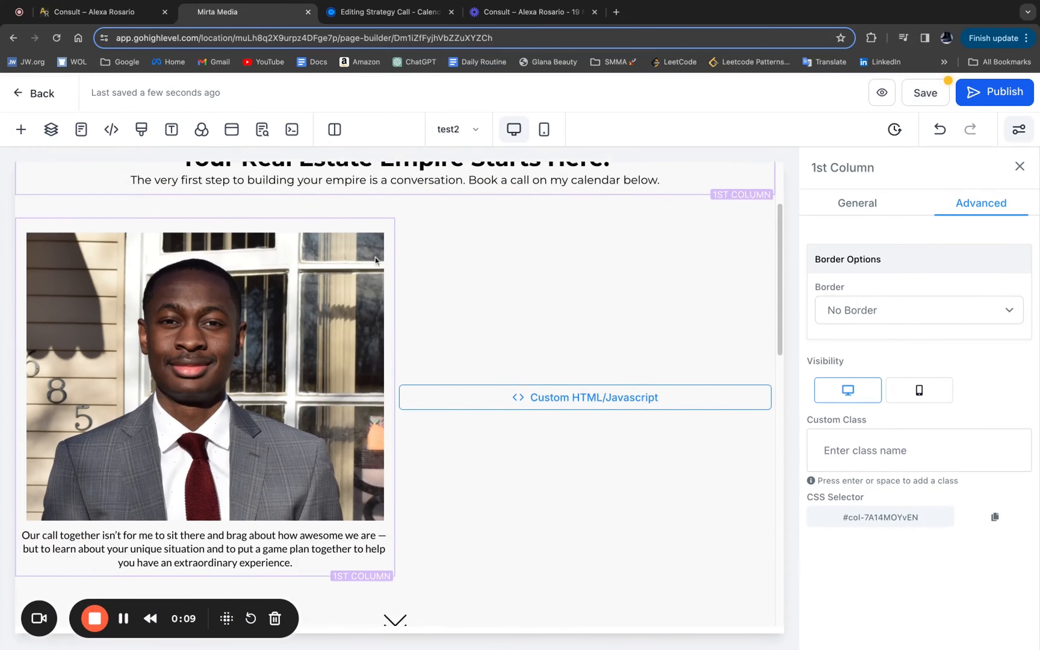
scroll(375, 256, down, 10)
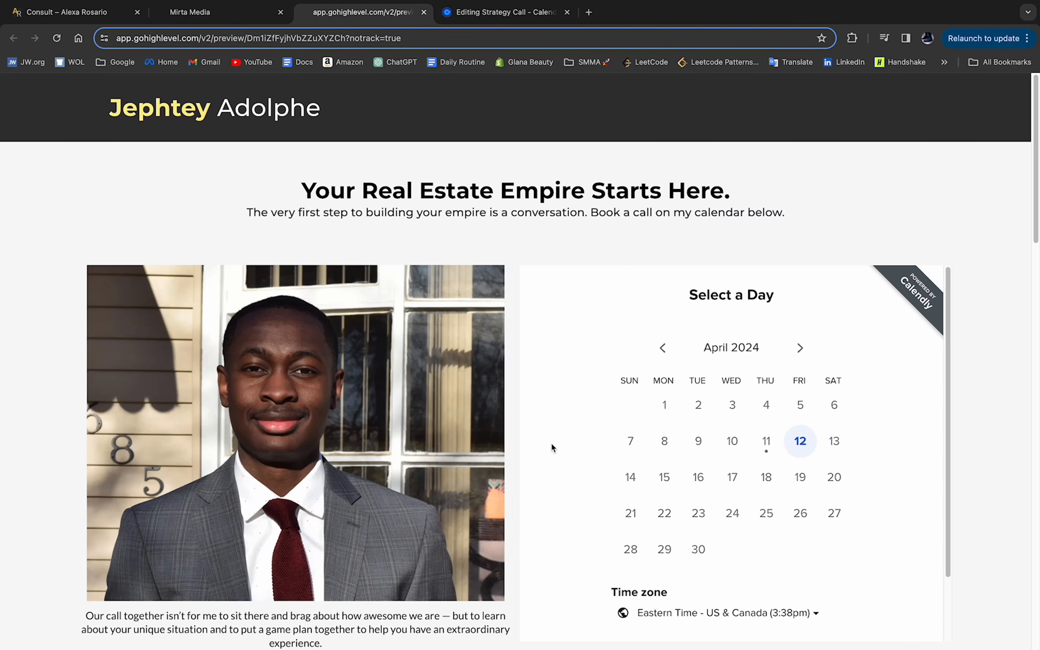
- Examine the calendar in the page preview and the Hide Event Type Details option of the Strategy Call inline embed in Calendly
scroll(589, 336, down, 1)
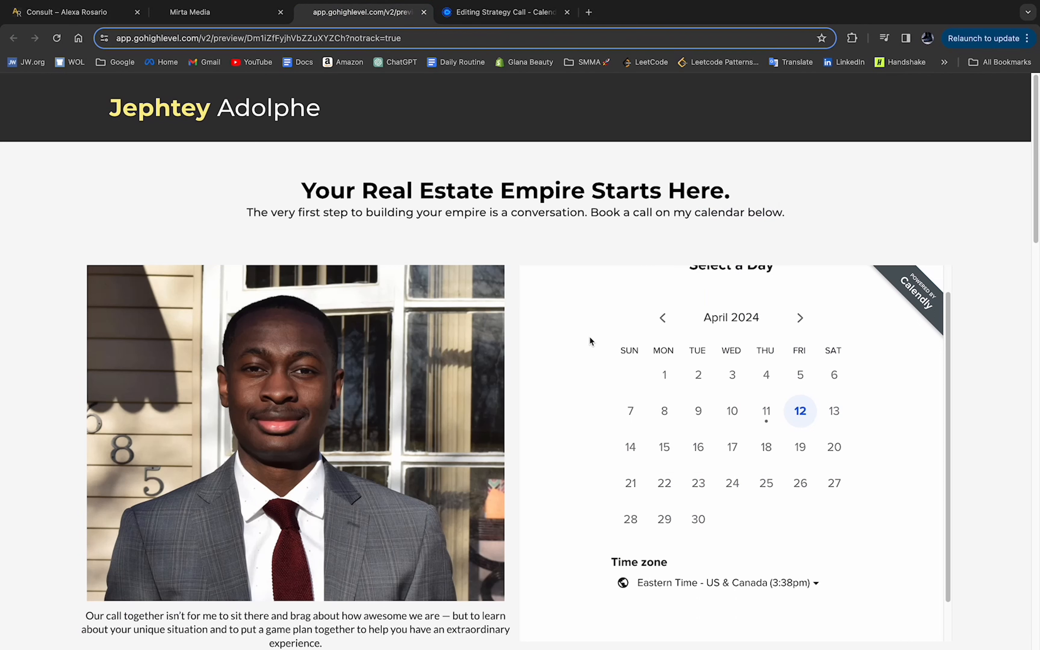
scroll(595, 334, up, 1)
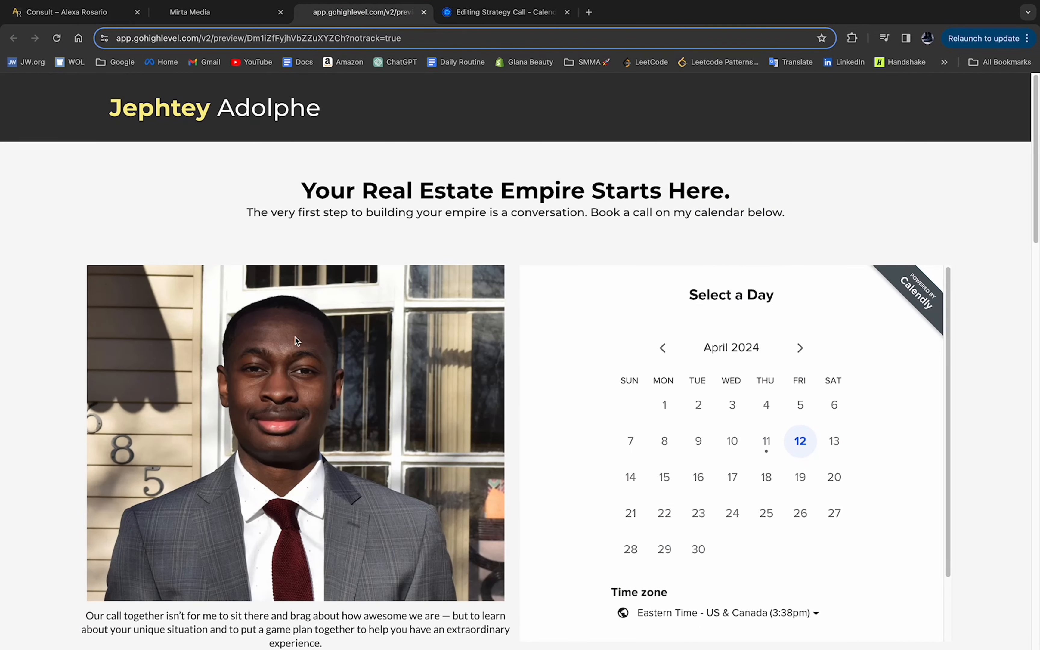
click(498, 12)
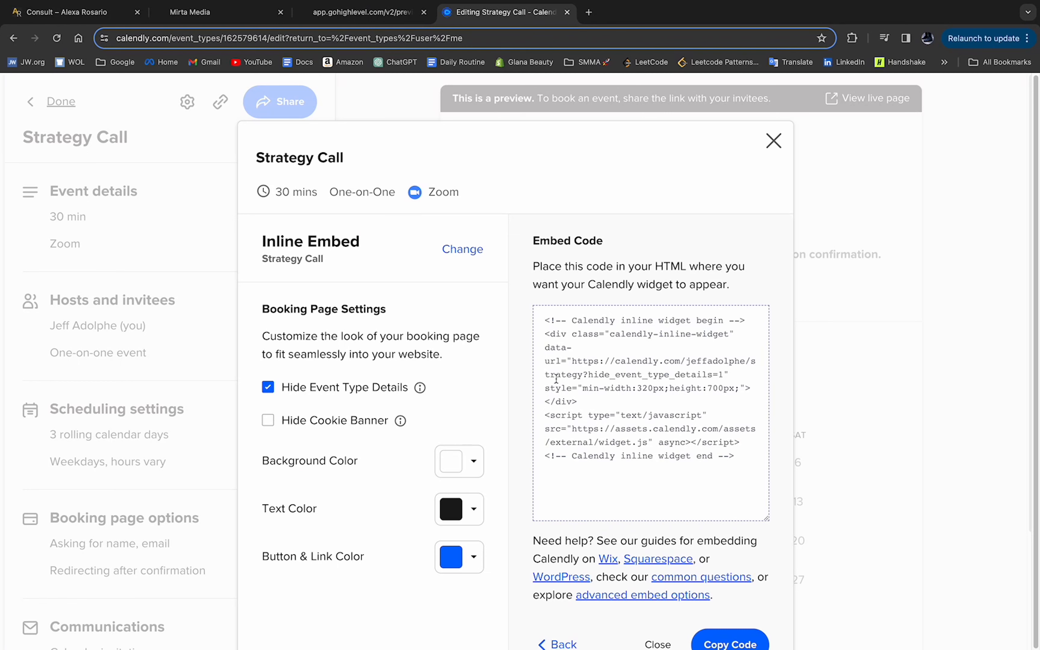
click(269, 387)
click(269, 387)
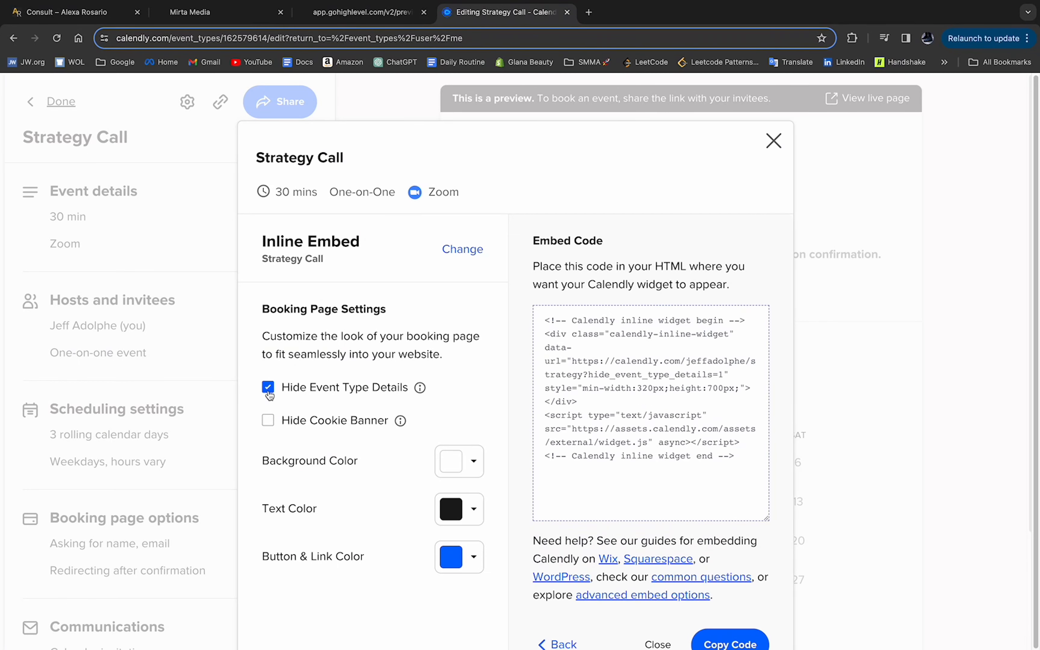
- Compare the widget height in Calendly's embed code with that in the page builder's custom code beside the photo, leaving the code unchanged
click(248, 26)
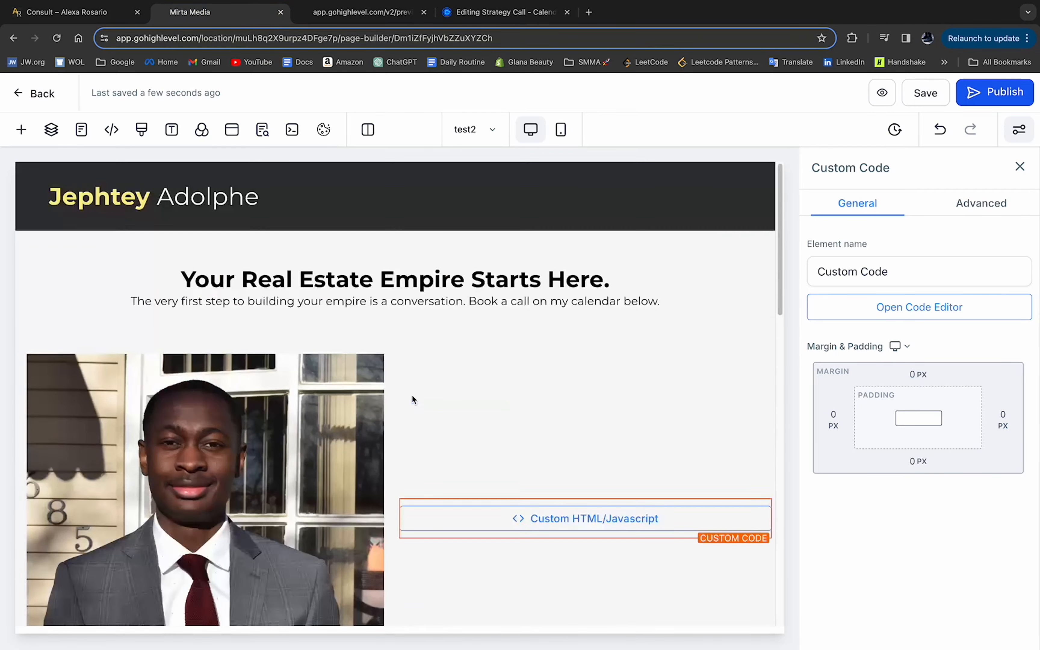
click(335, 17)
scroll(382, 423, down, 5)
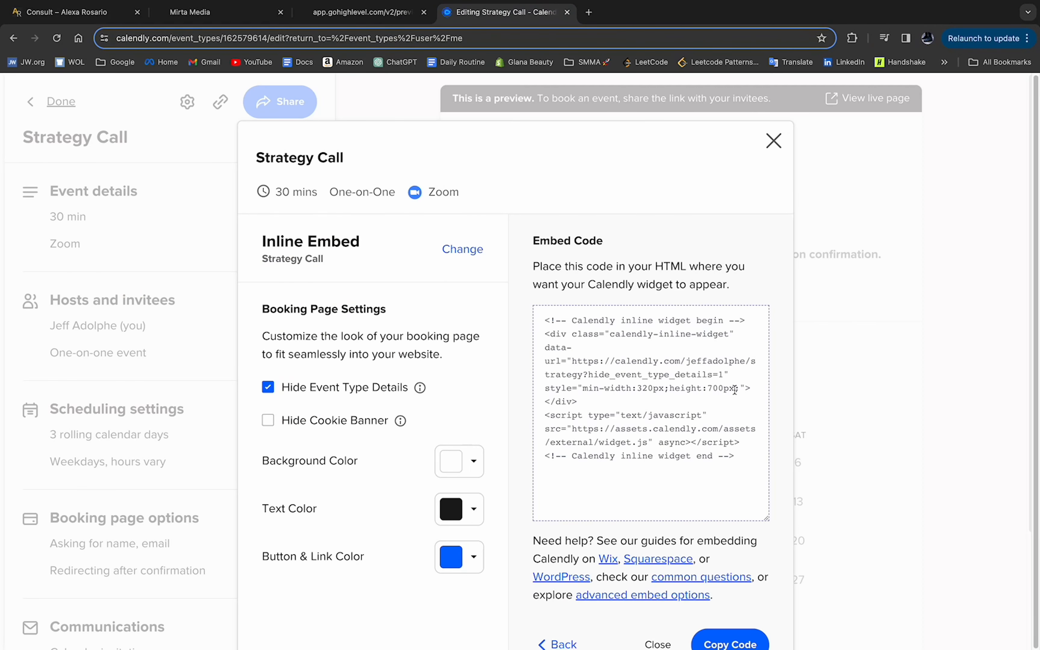
click(714, 390)
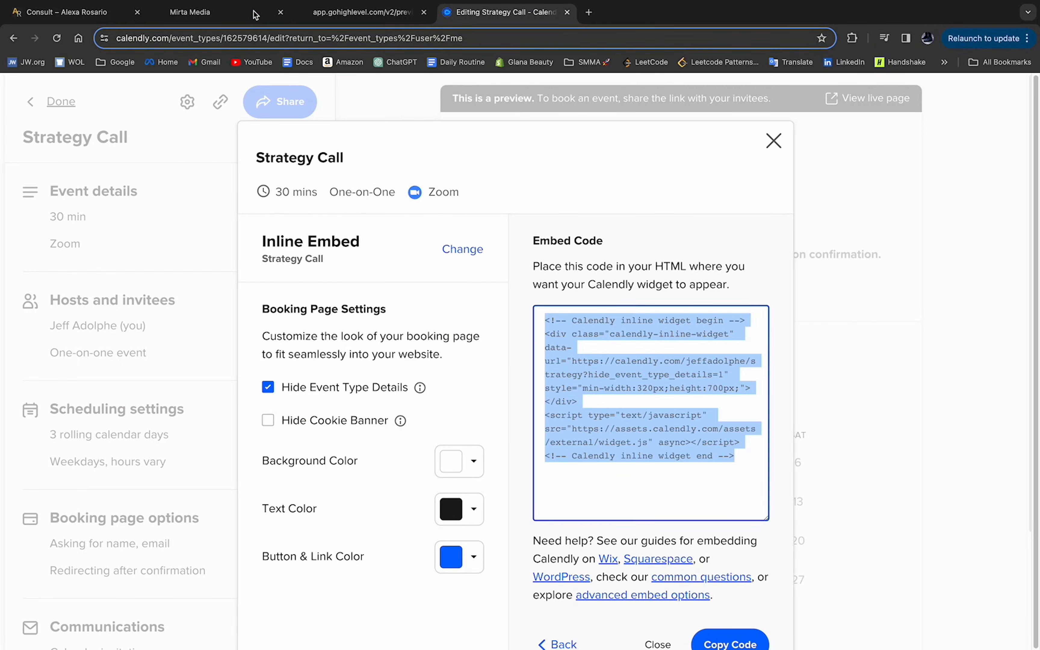
click(215, 12)
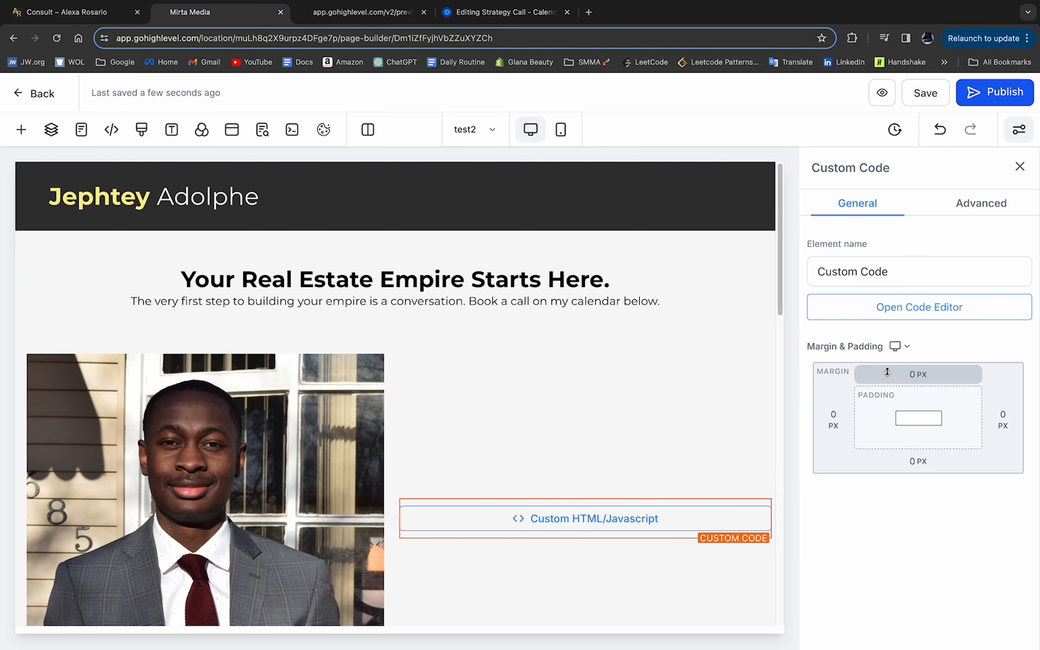
click(889, 308)
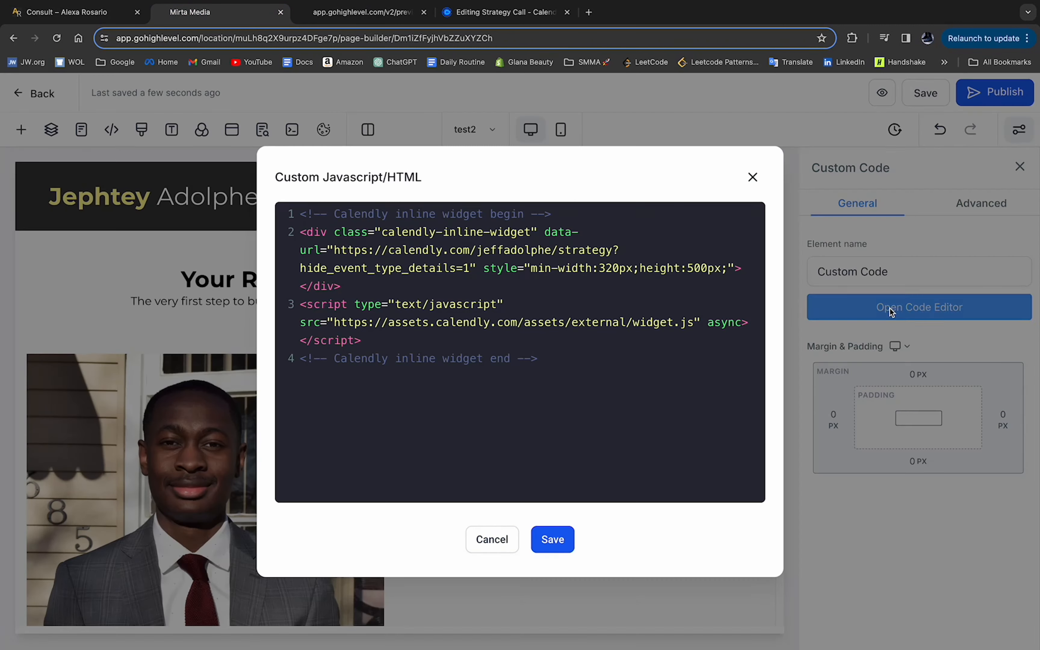
double_click(695, 268)
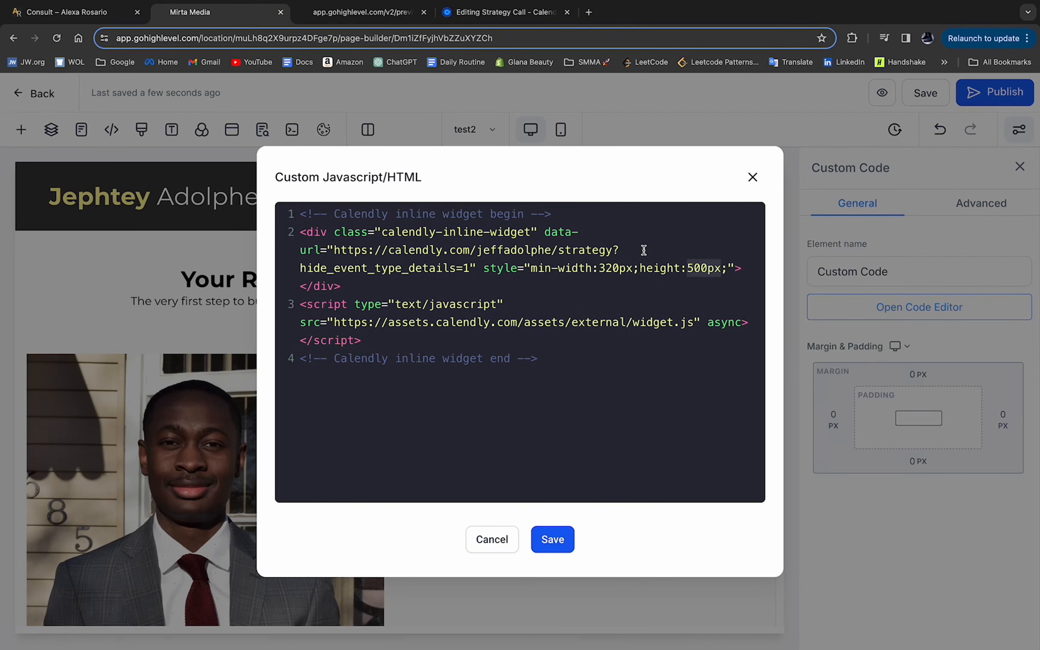
click(752, 178)
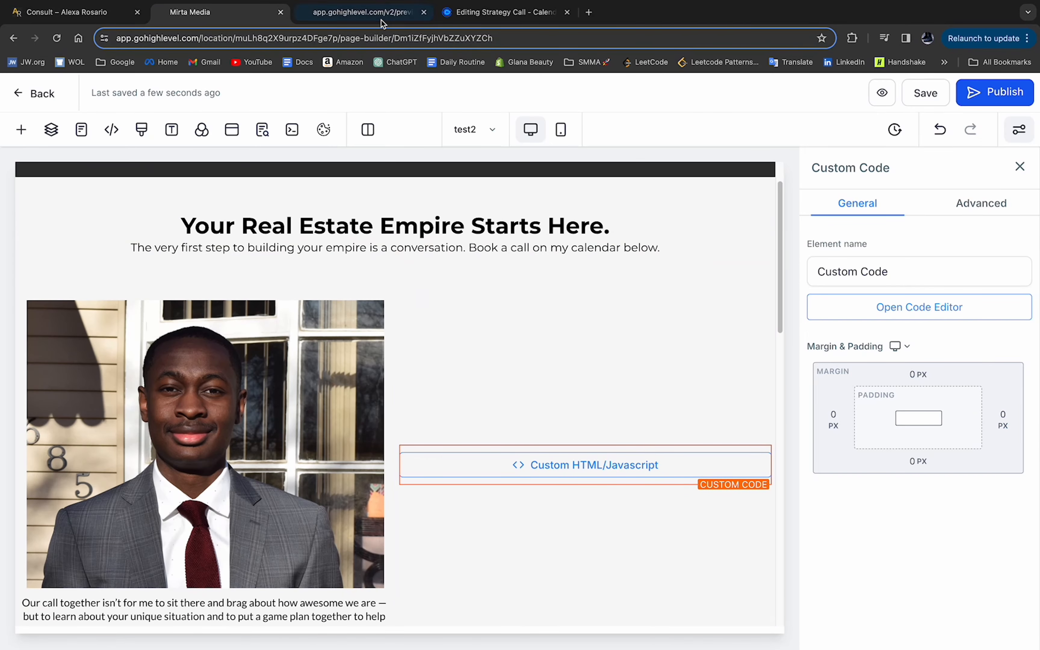
- Review the photo, calendar and quote areas in the page preview, and close the preview
click(361, 12)
scroll(437, 364, down, 5)
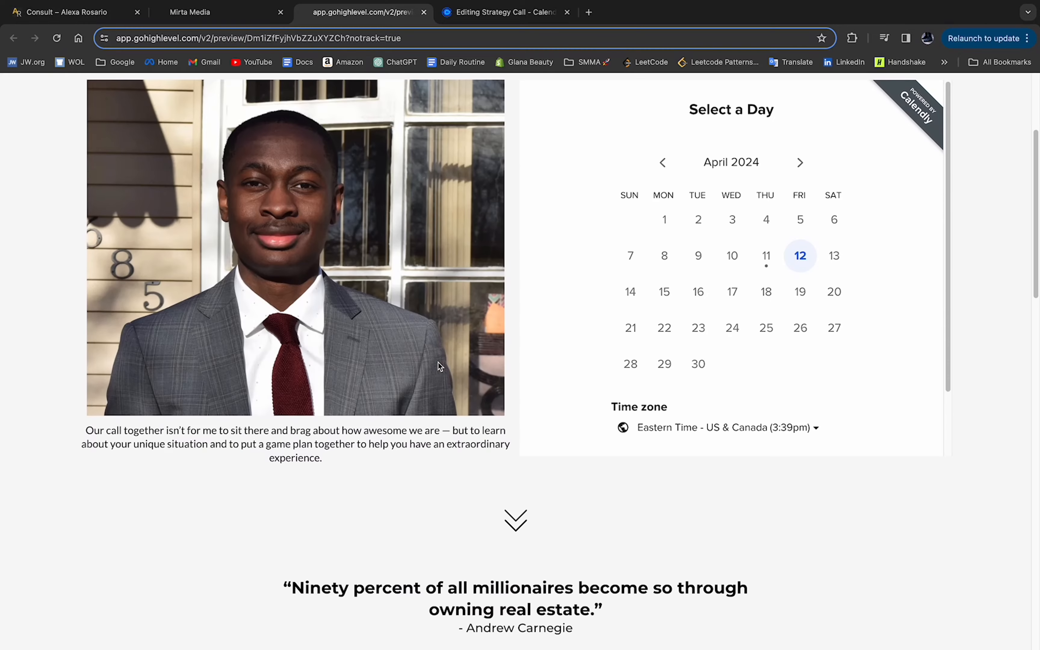
scroll(438, 365, down, 1)
scroll(438, 364, up, 3)
key(super+w)
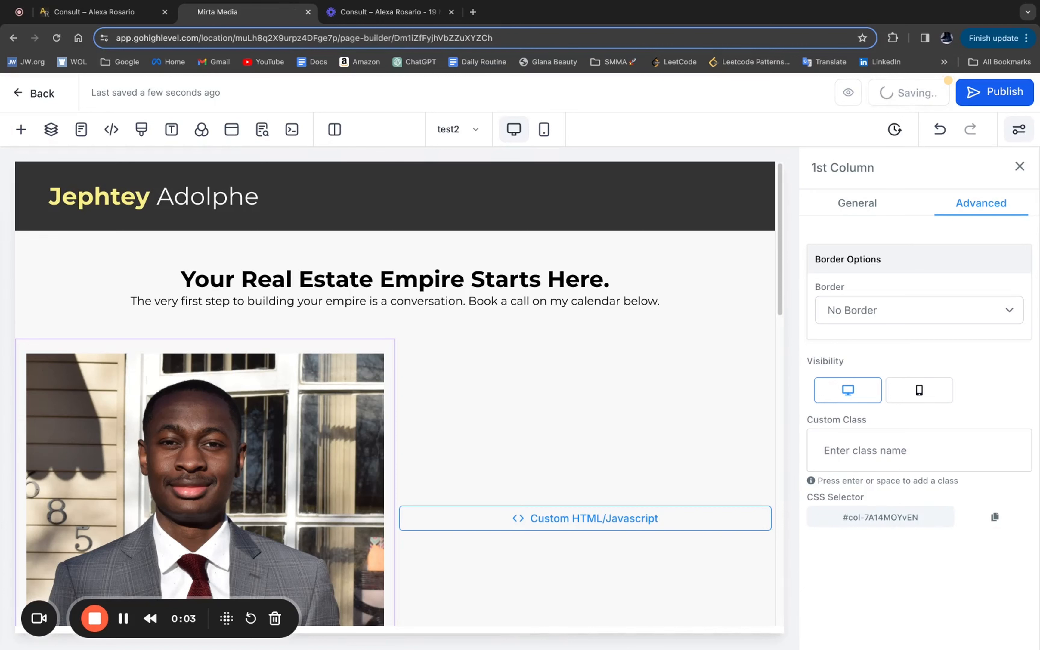
- Leave the page builder for the test2 funnel step overview and open the live control page to view it
click(37, 93)
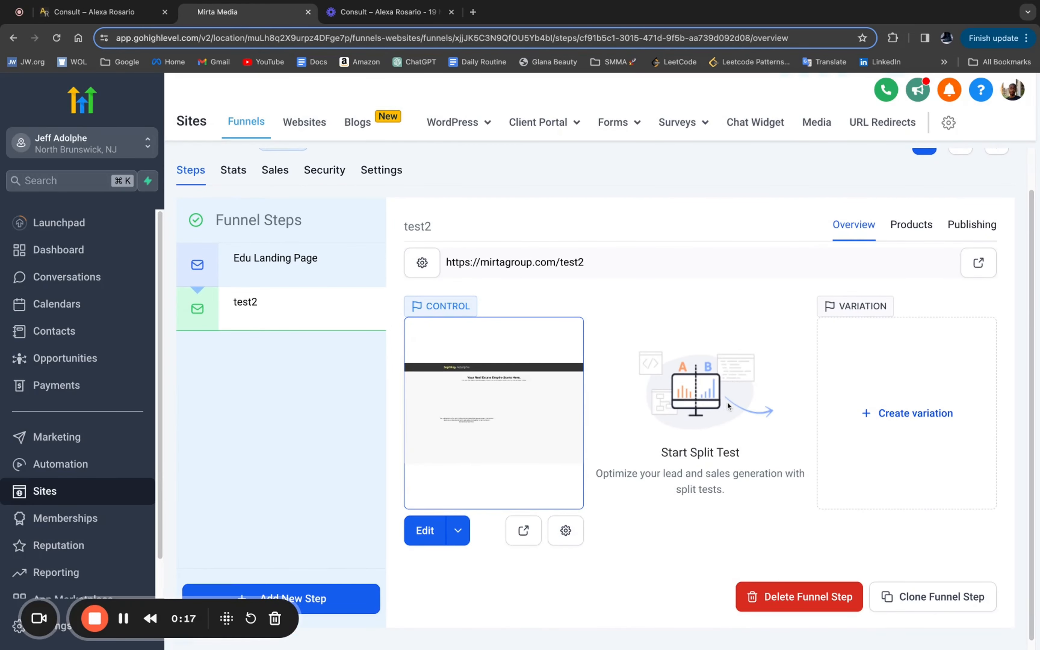
click(524, 530)
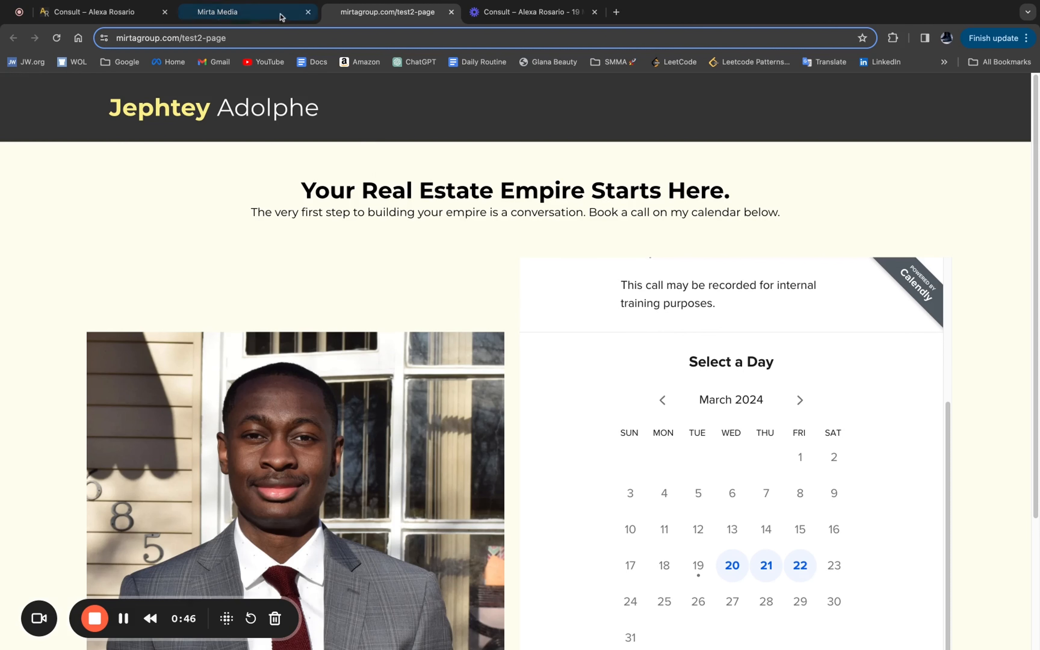
- Create a variation of the test2 page for a split test and divide traffic 50% to control and 50% to variation
click(241, 12)
click(890, 416)
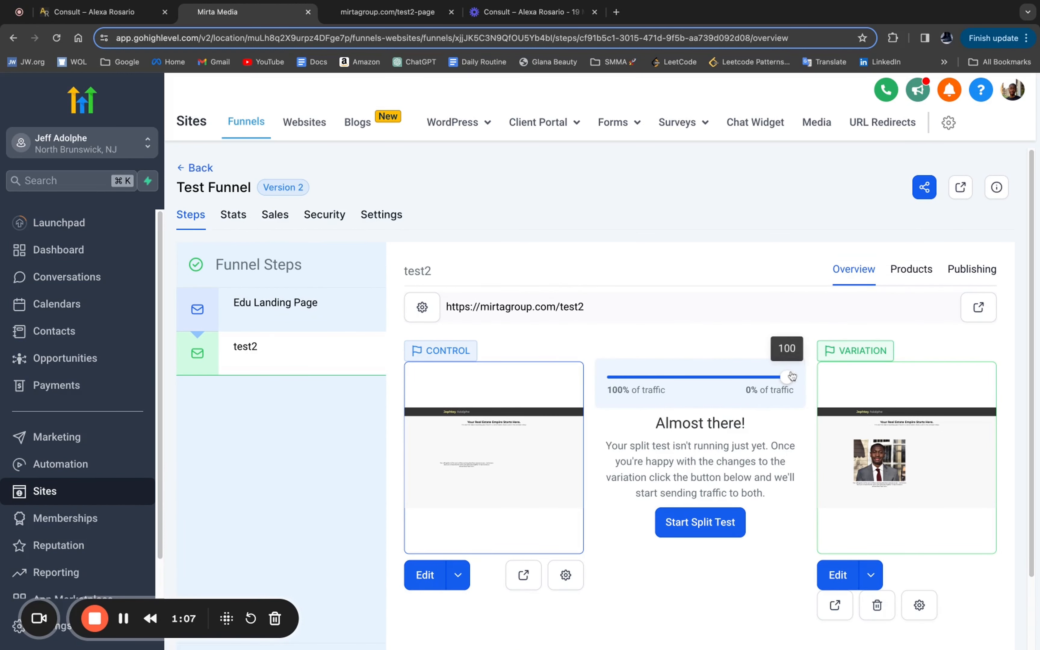
drag(786, 379, 700, 378)
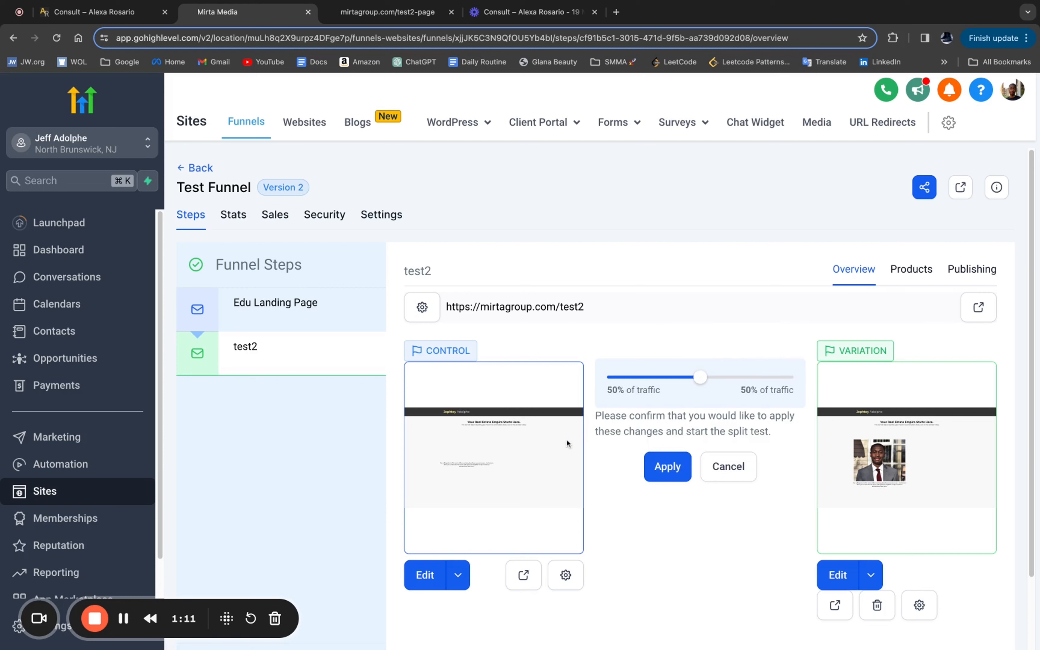